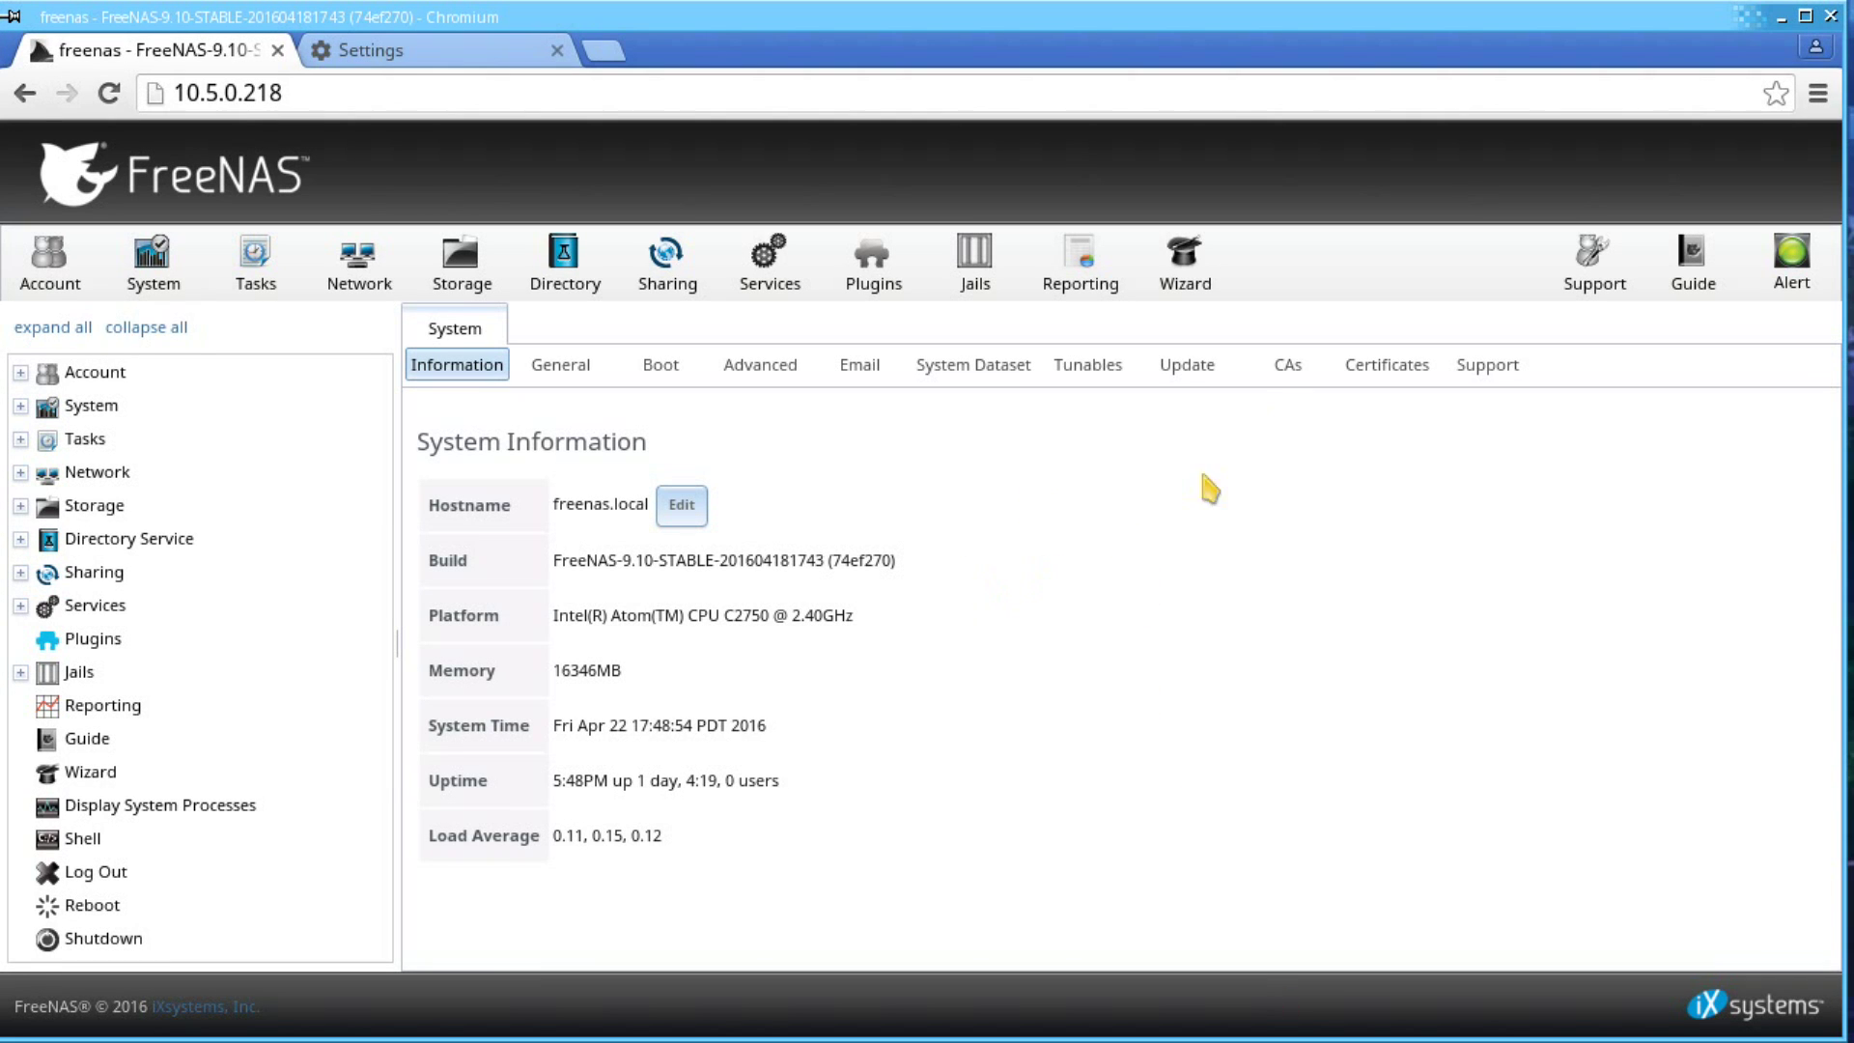
- Start a new internal CA named 'FreeNAS Internal CA', keeping 2048 key length, SHA256 and 3650 lifetime
left_click(1278, 386)
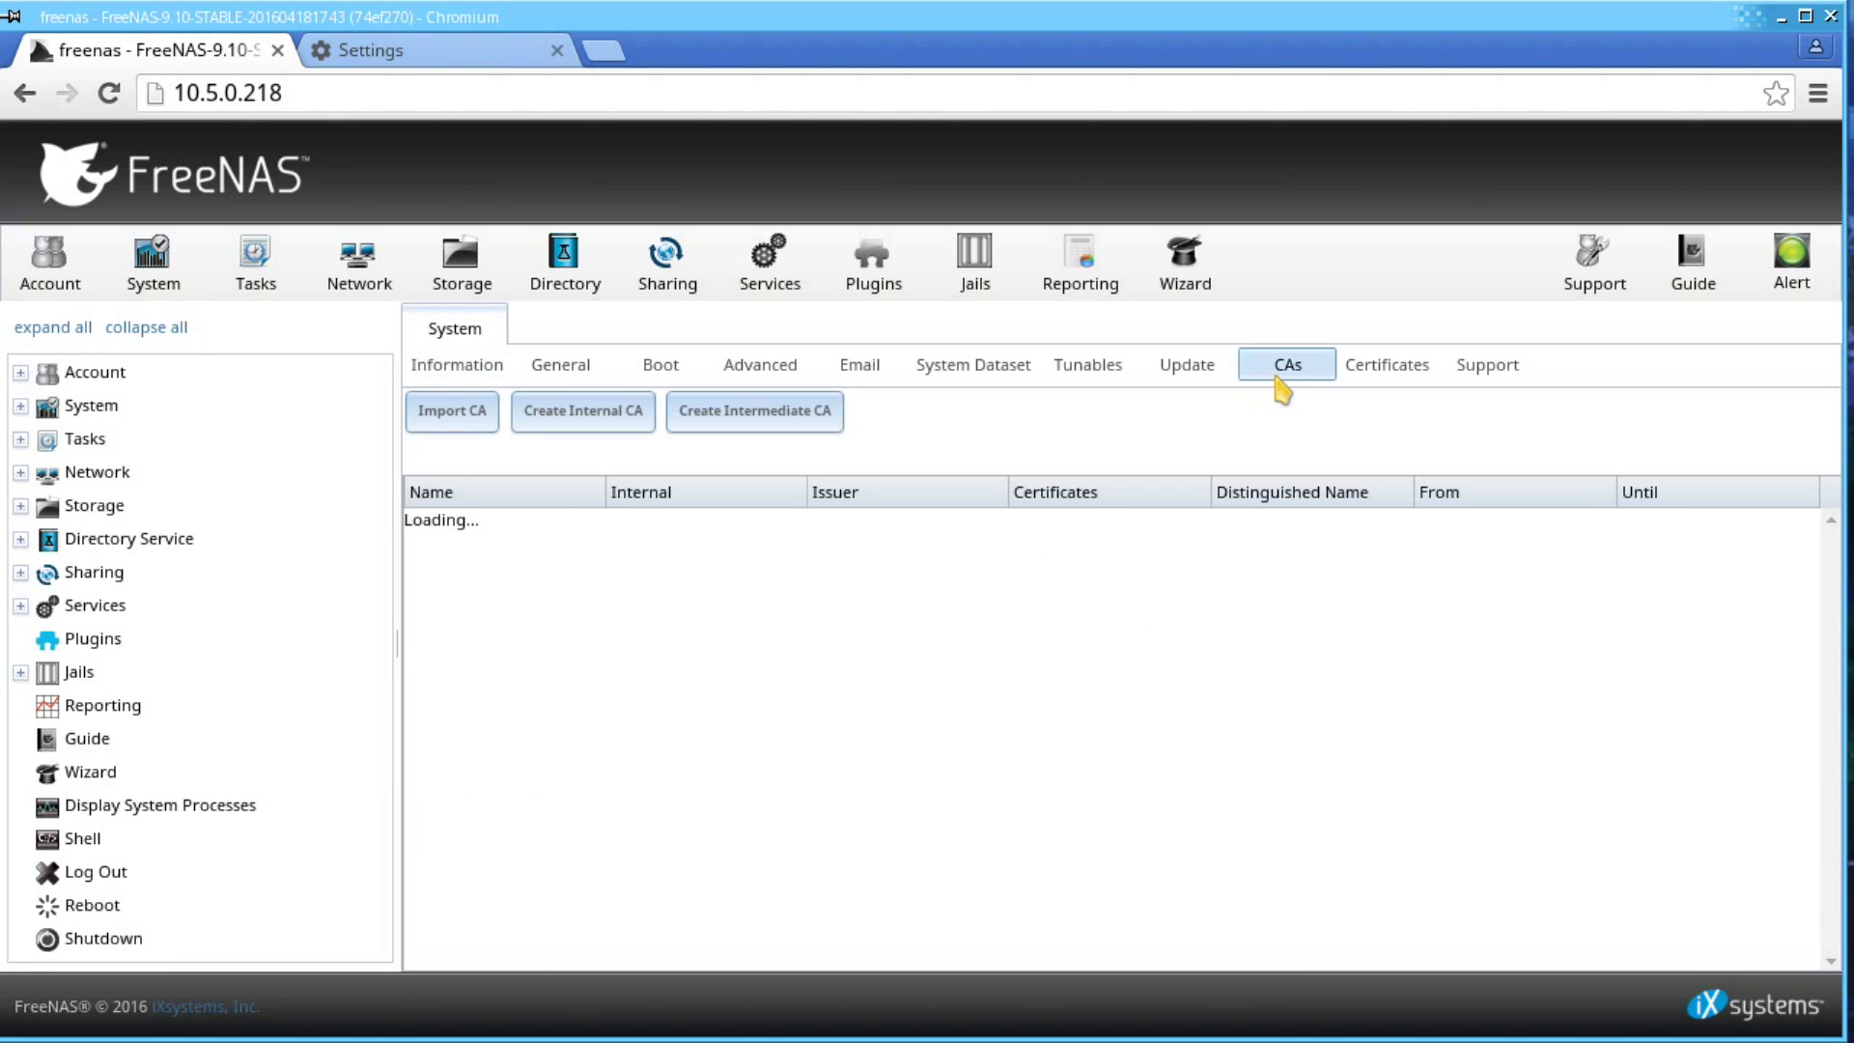
left_click(608, 429)
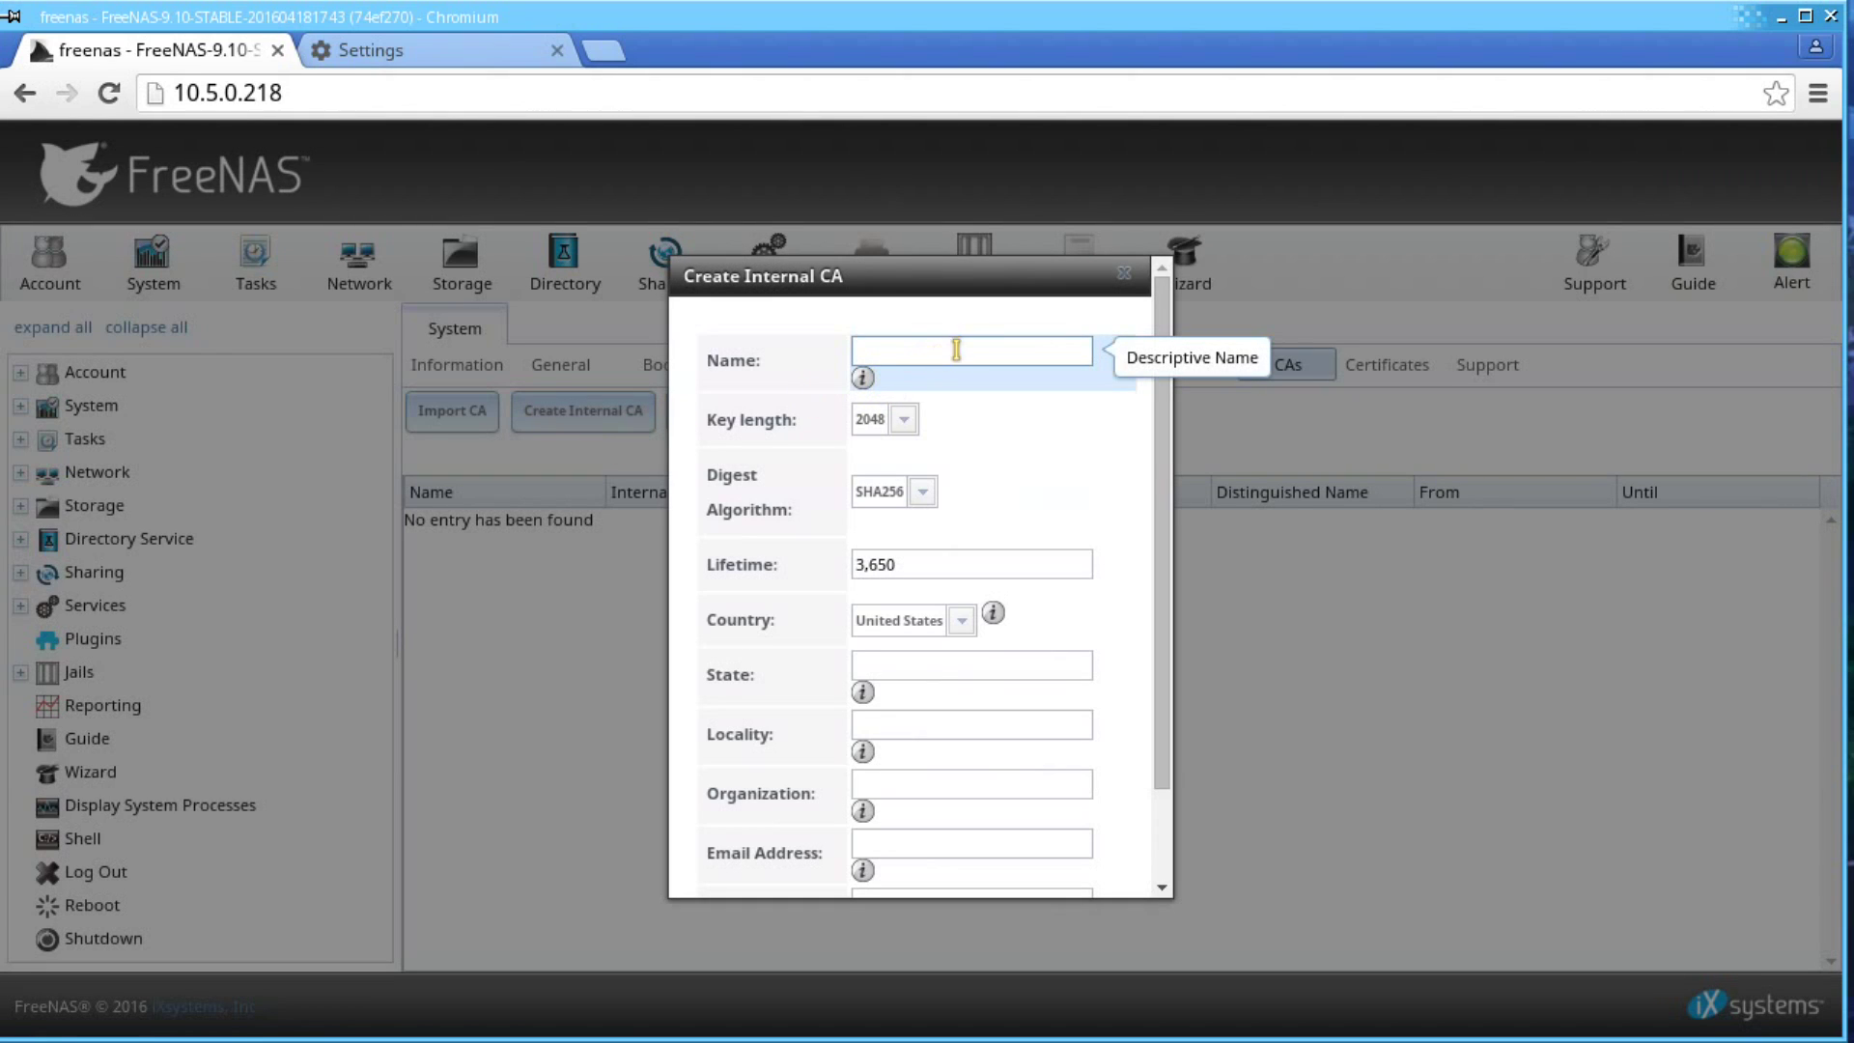
type("Fr")
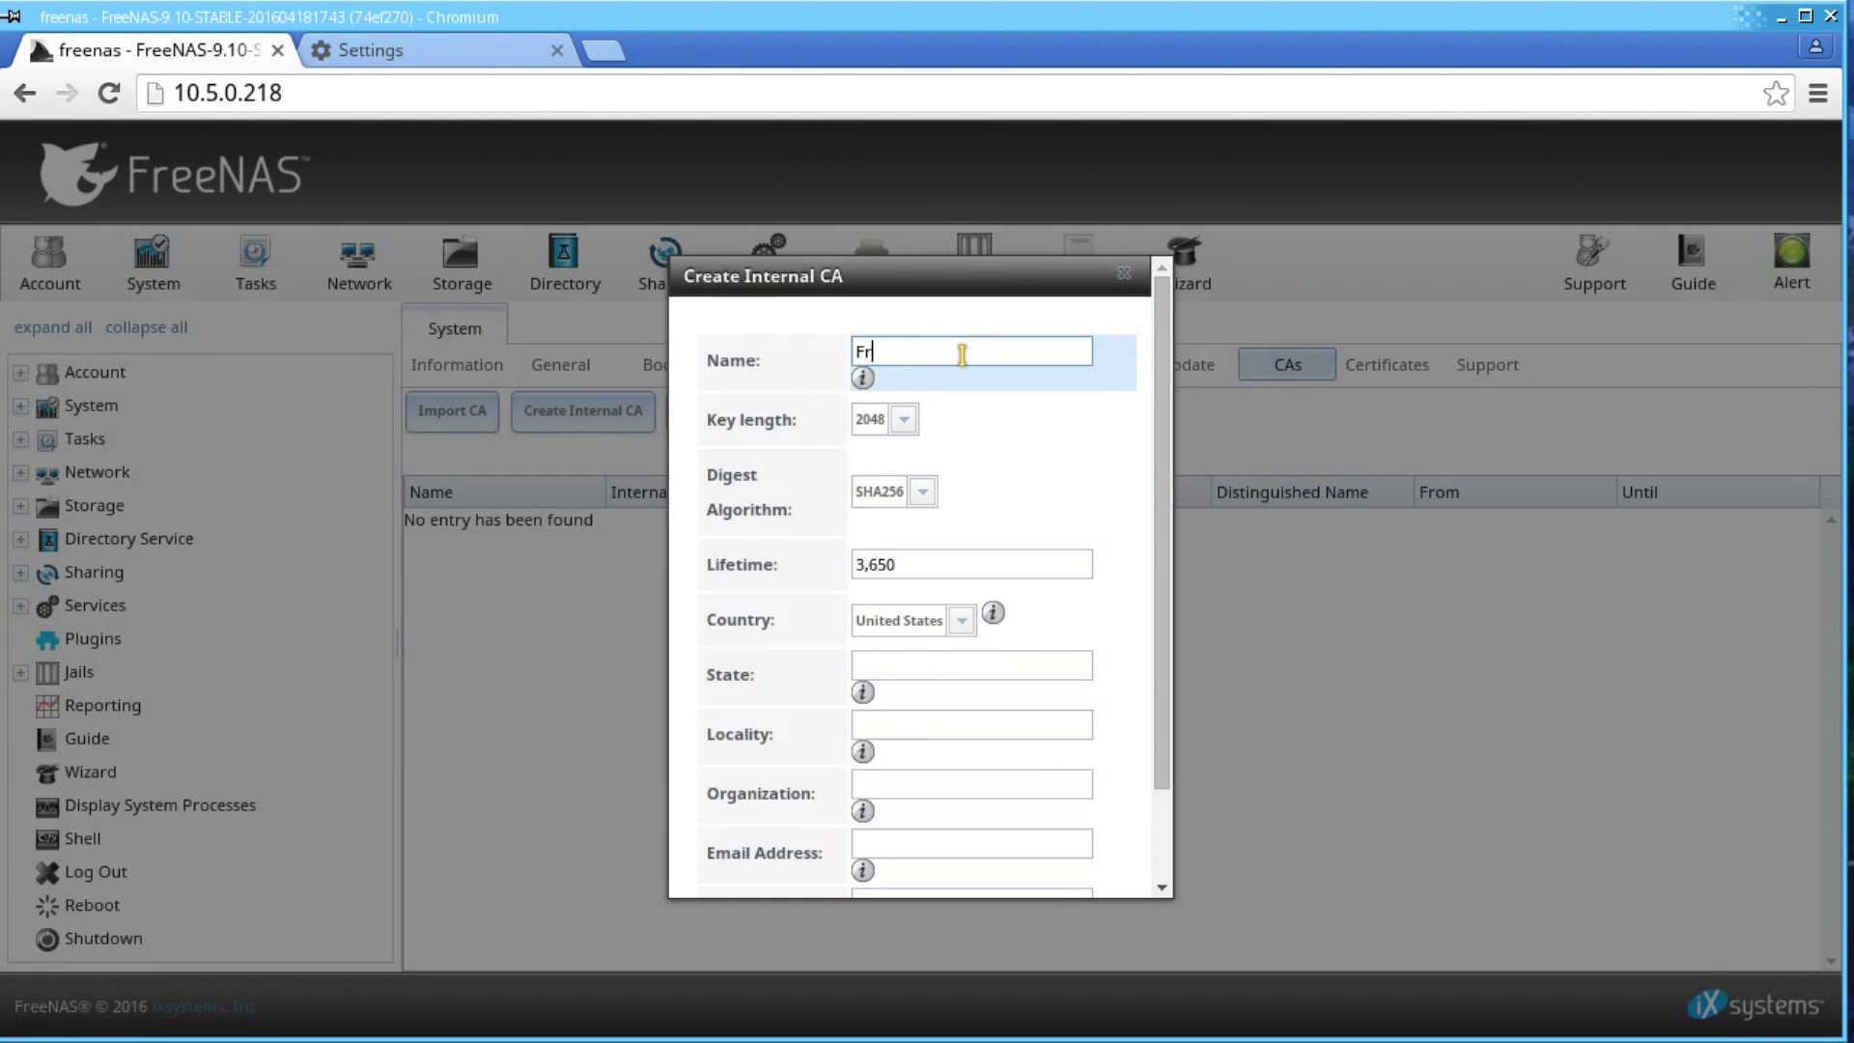
type("eeNAS Internal CA")
left_click(903, 419)
left_click(903, 423)
left_click(922, 491)
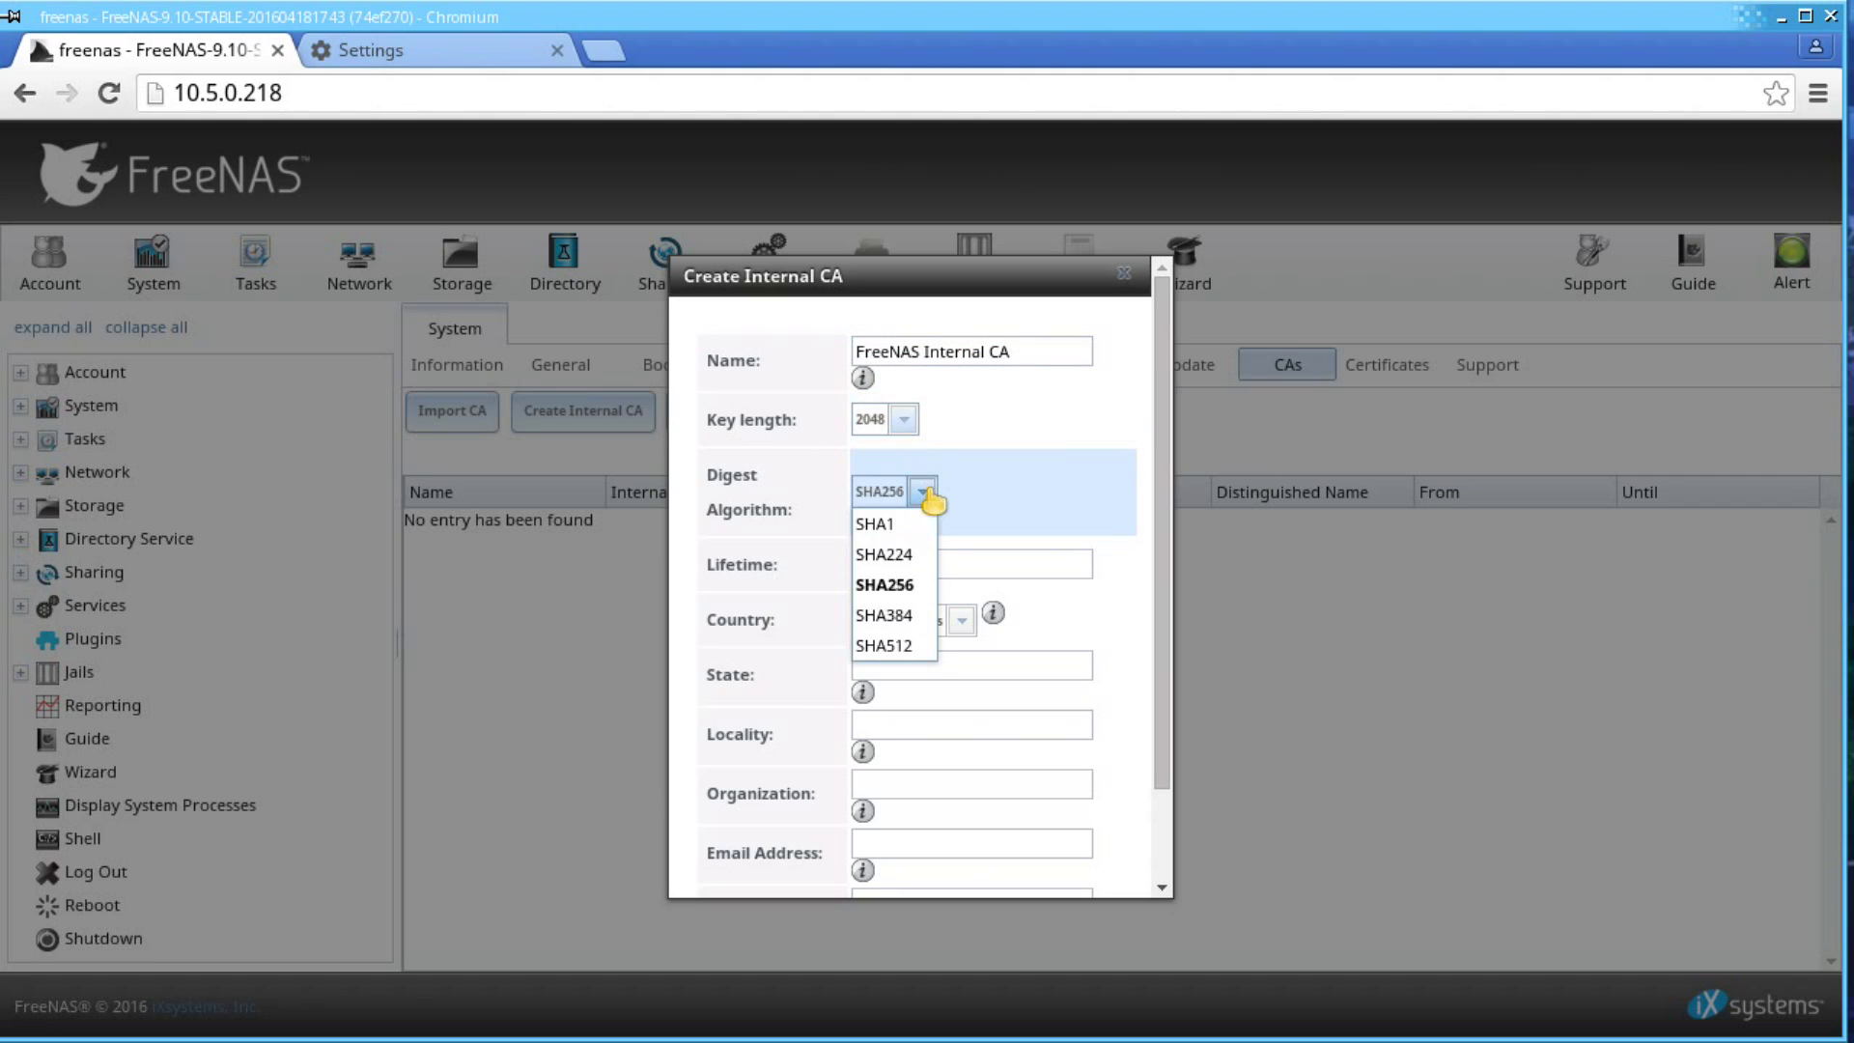
left_click(922, 490)
left_click(958, 560)
scroll(959, 567, "down", 2)
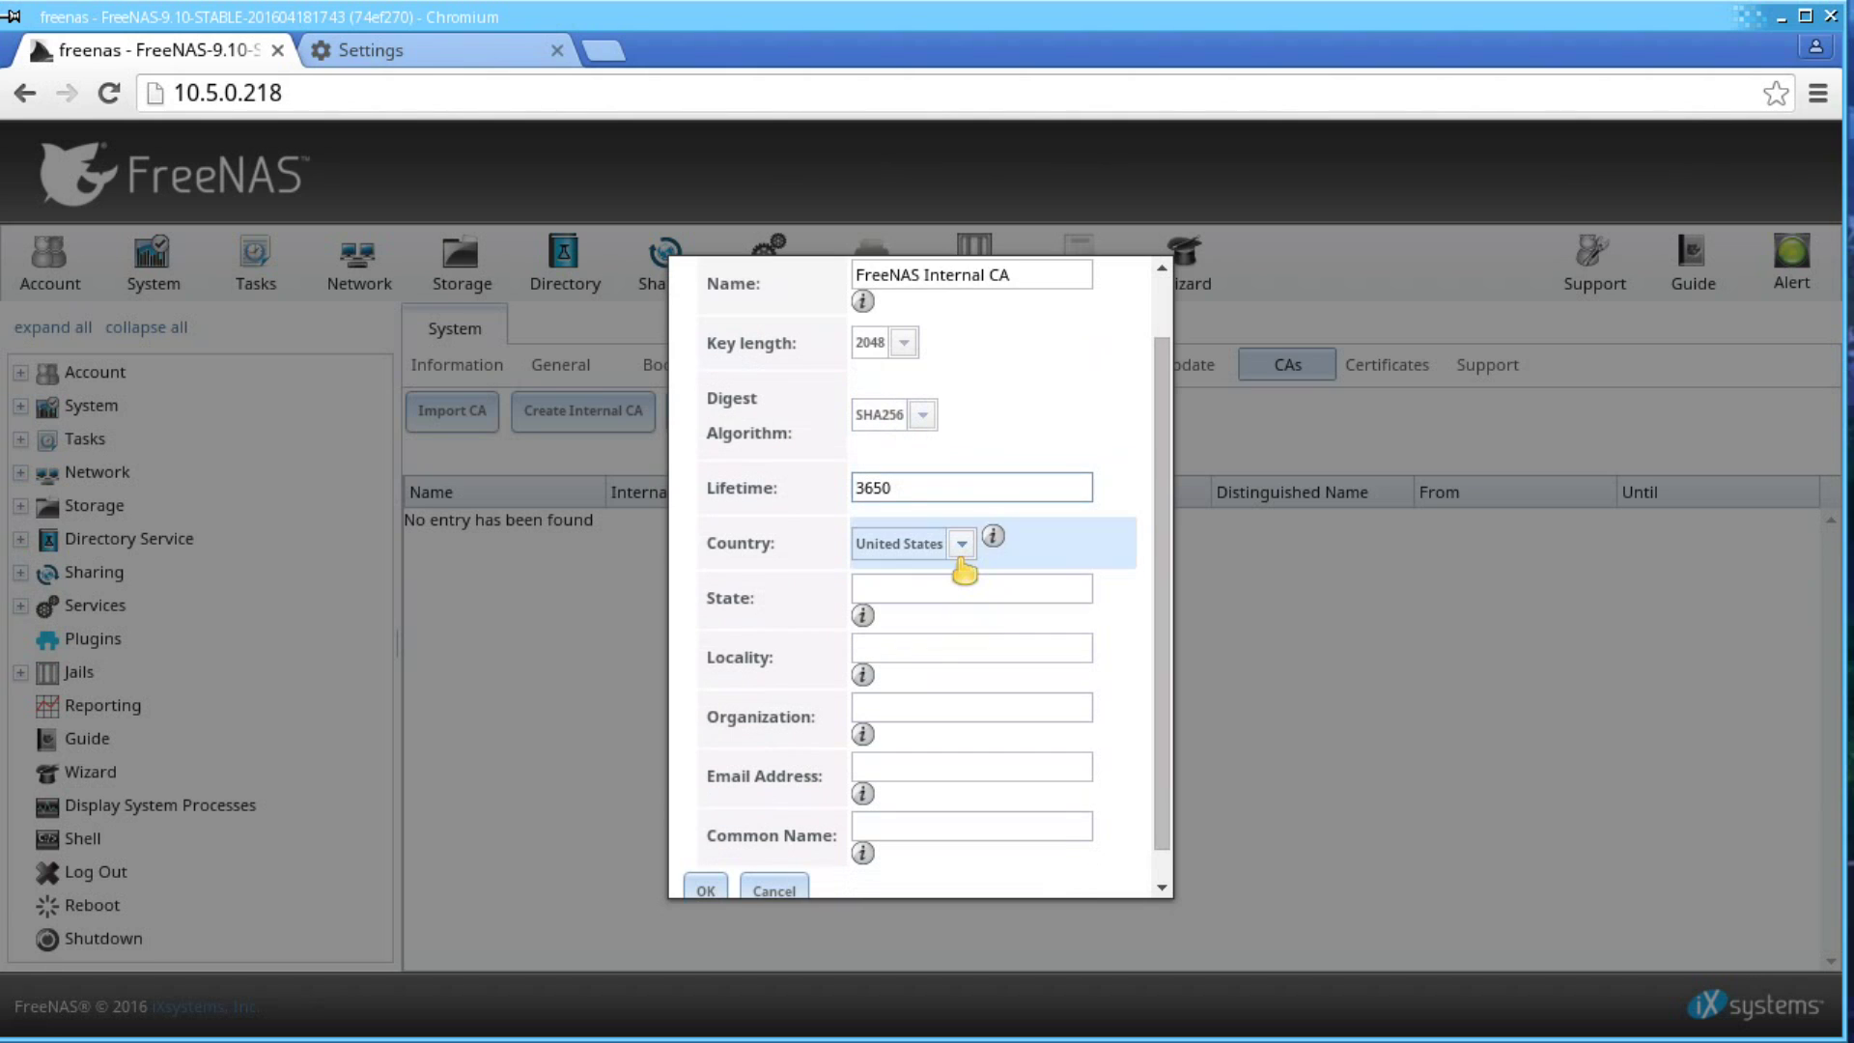
scroll(960, 560, "down", 1)
- Enter State CA, Locality Silicon Valley, Organization iXsystems, the contact e-mail, Common Name FreeNAS CA, and create it
left_click(960, 558)
type("CA")
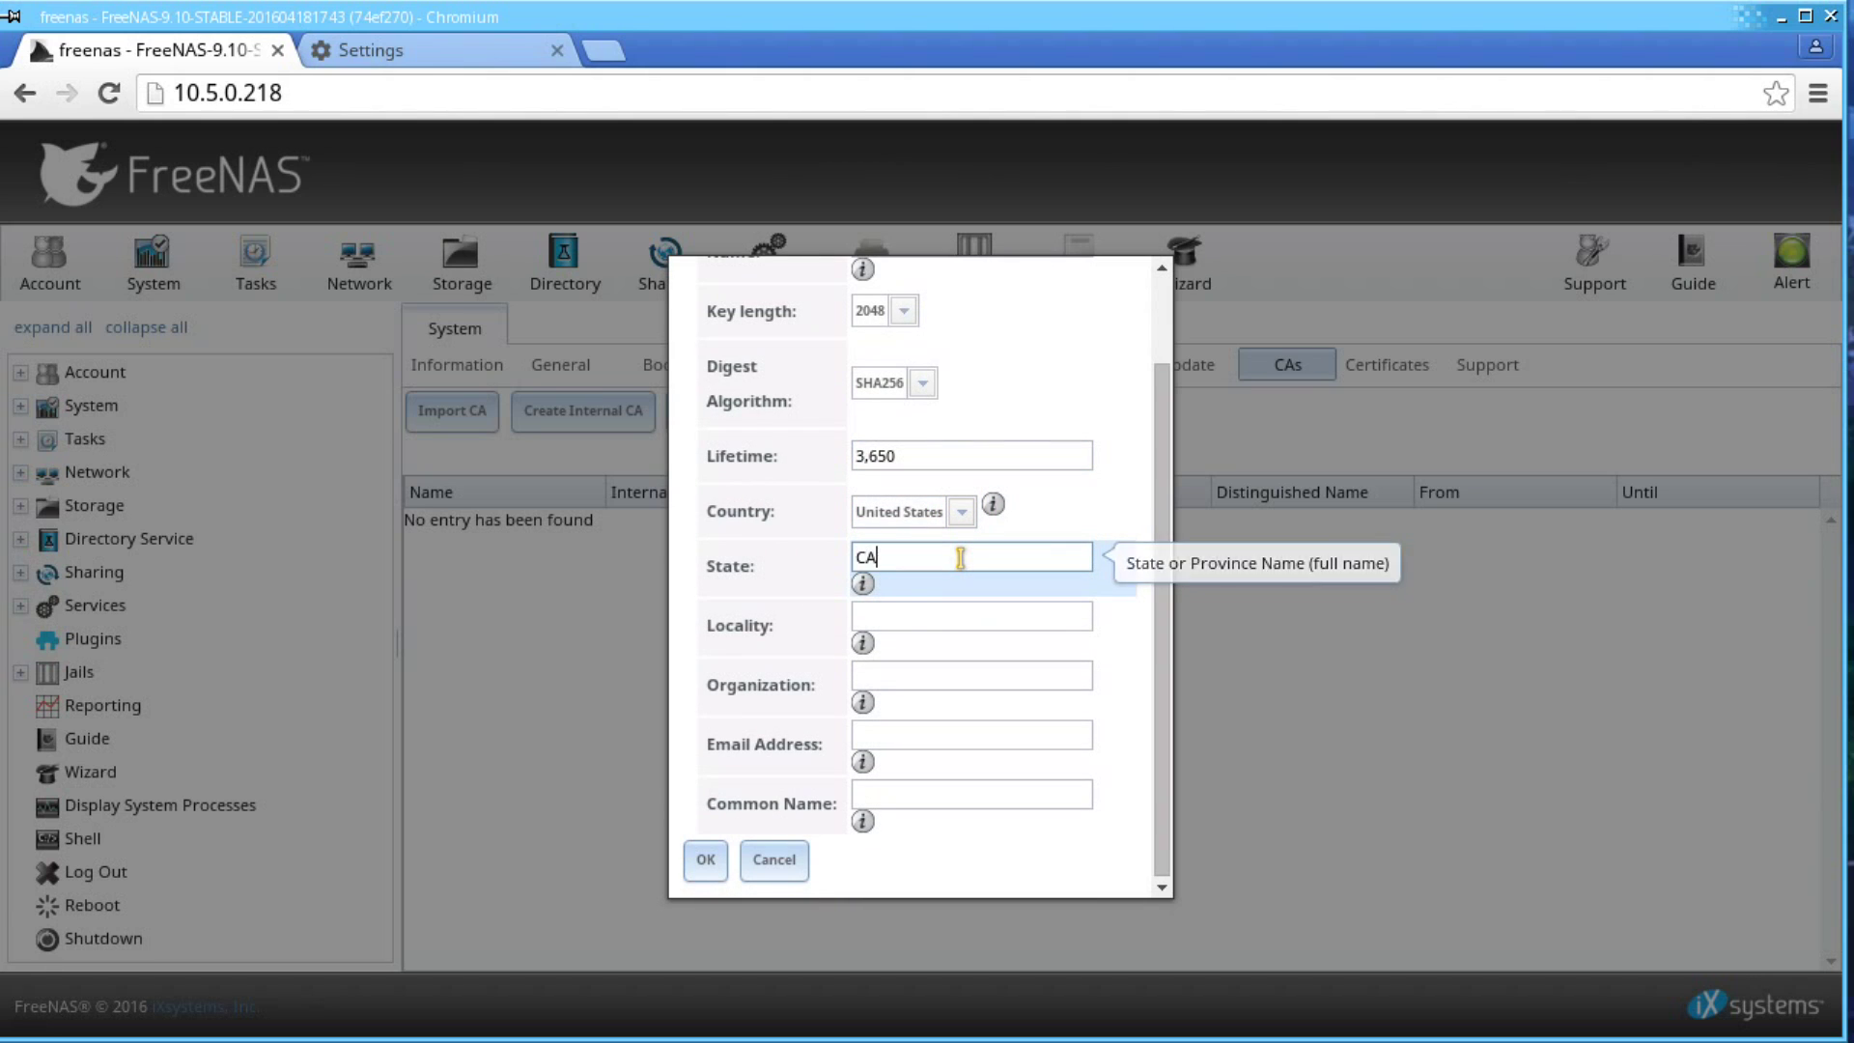
key("Tab")
type("Si")
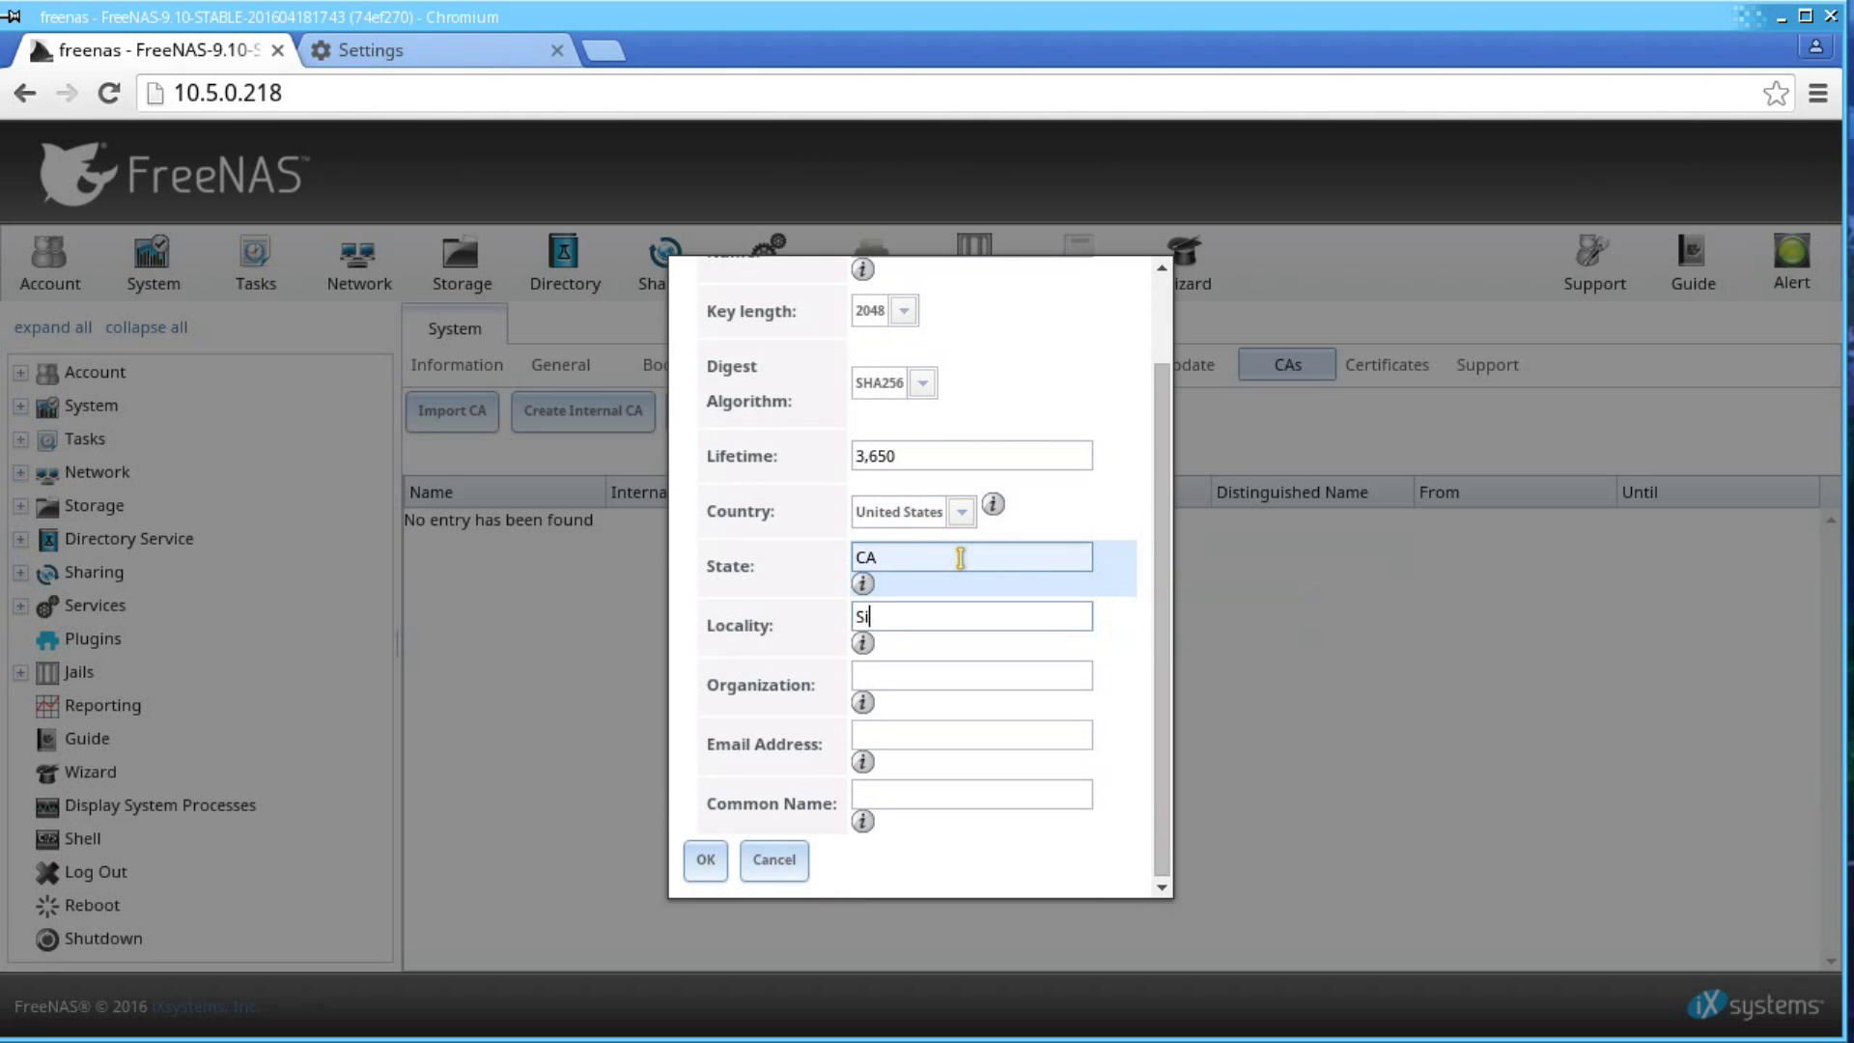
type("licon Valley")
key("Tab")
type("iXsystems")
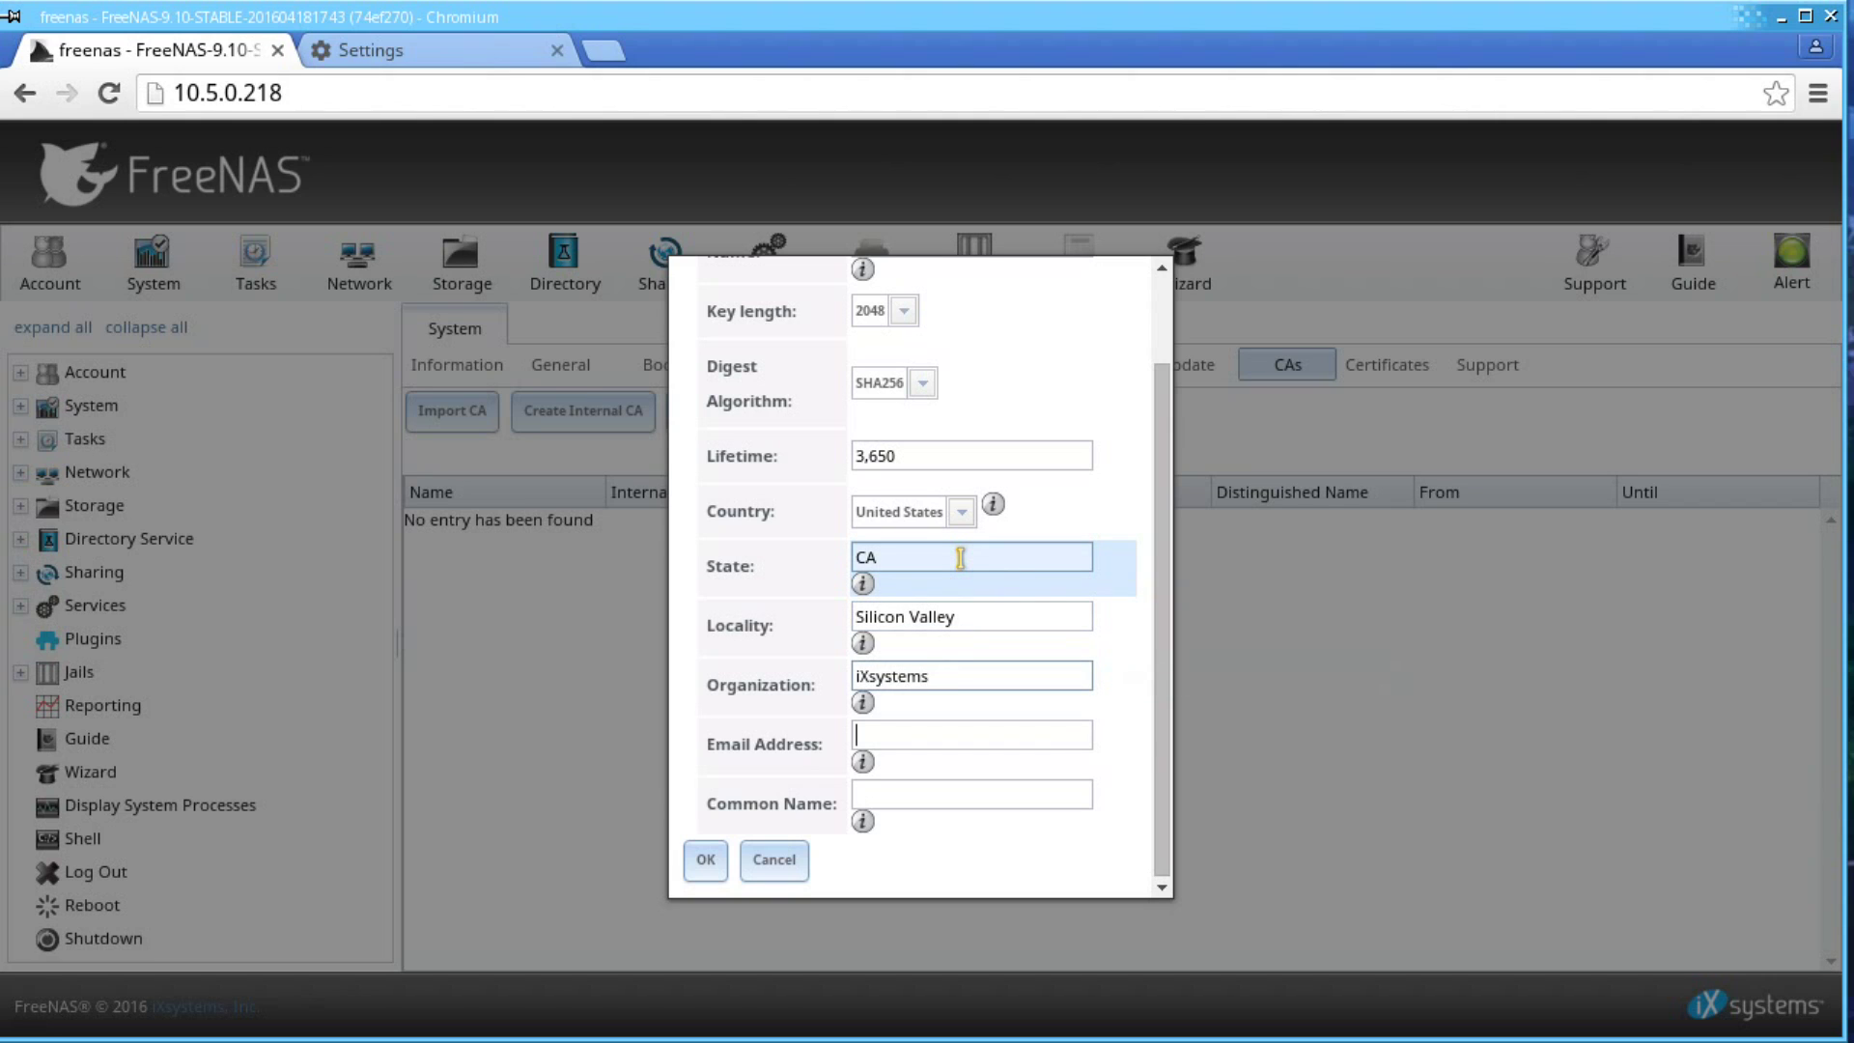
key("Tab")
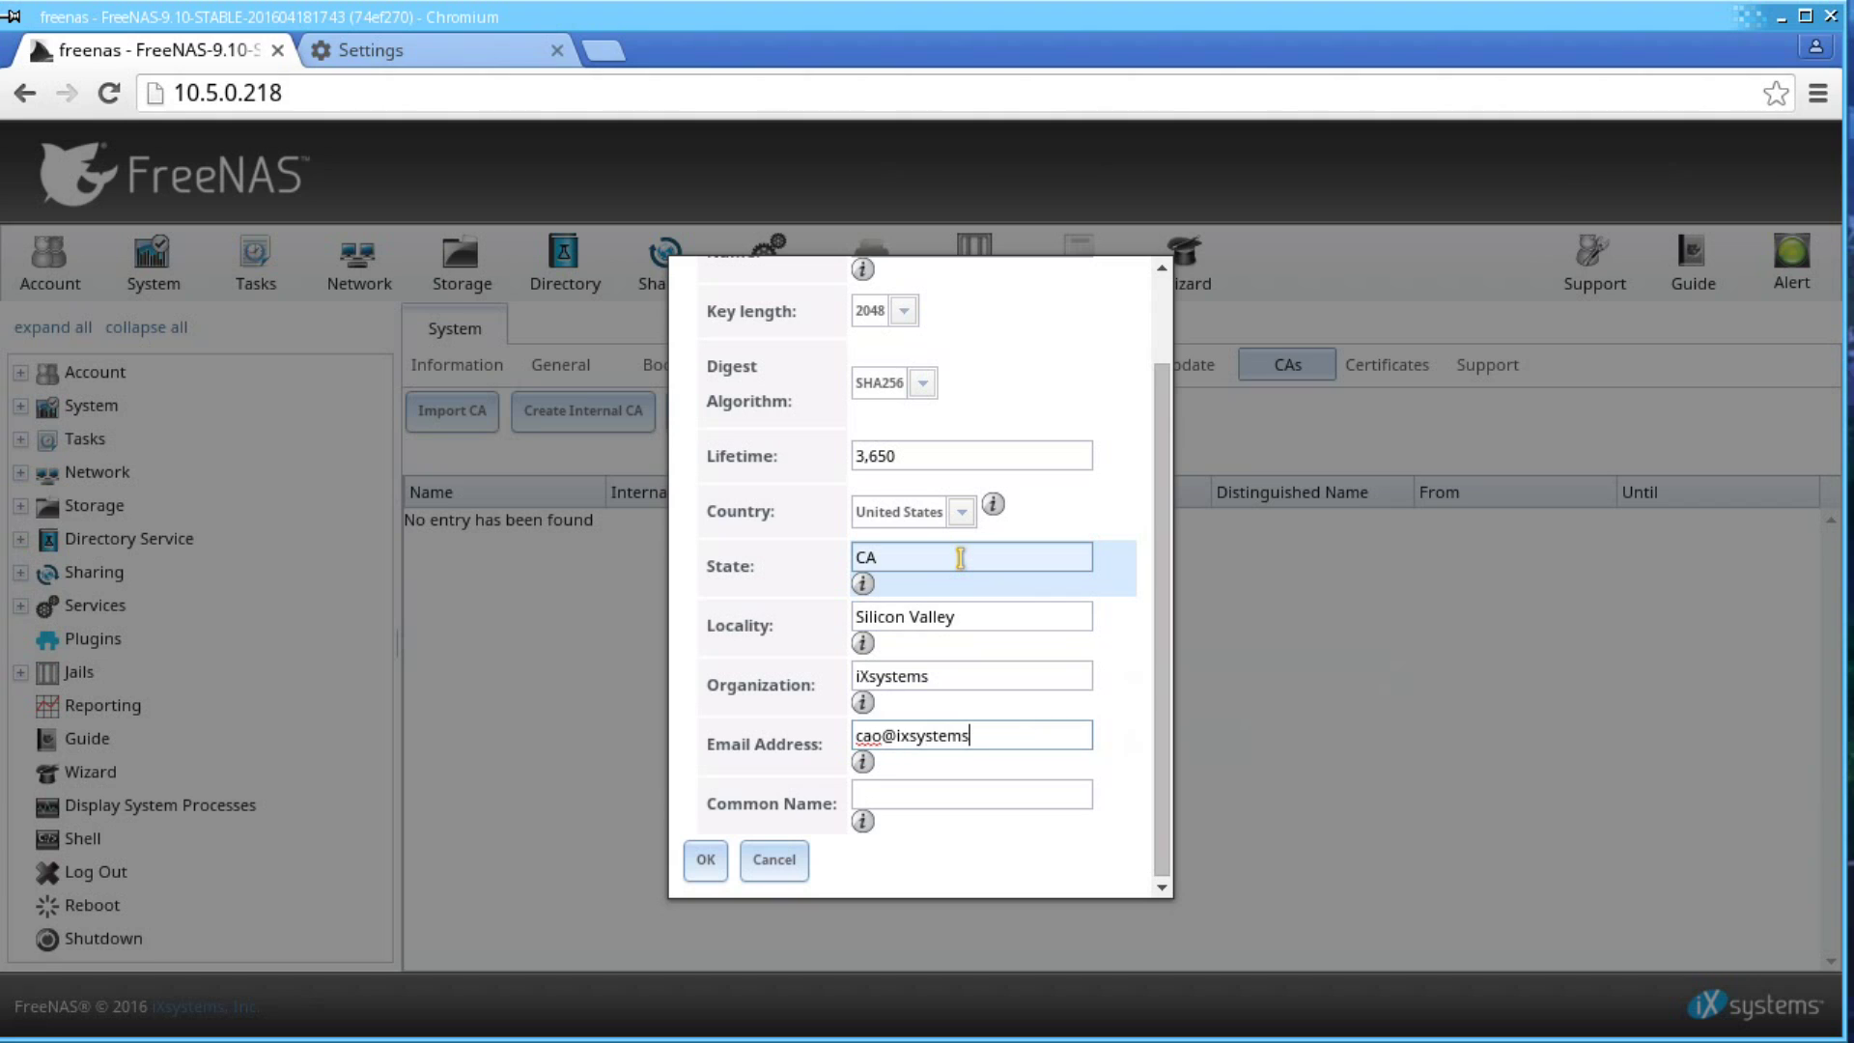
key("Tab")
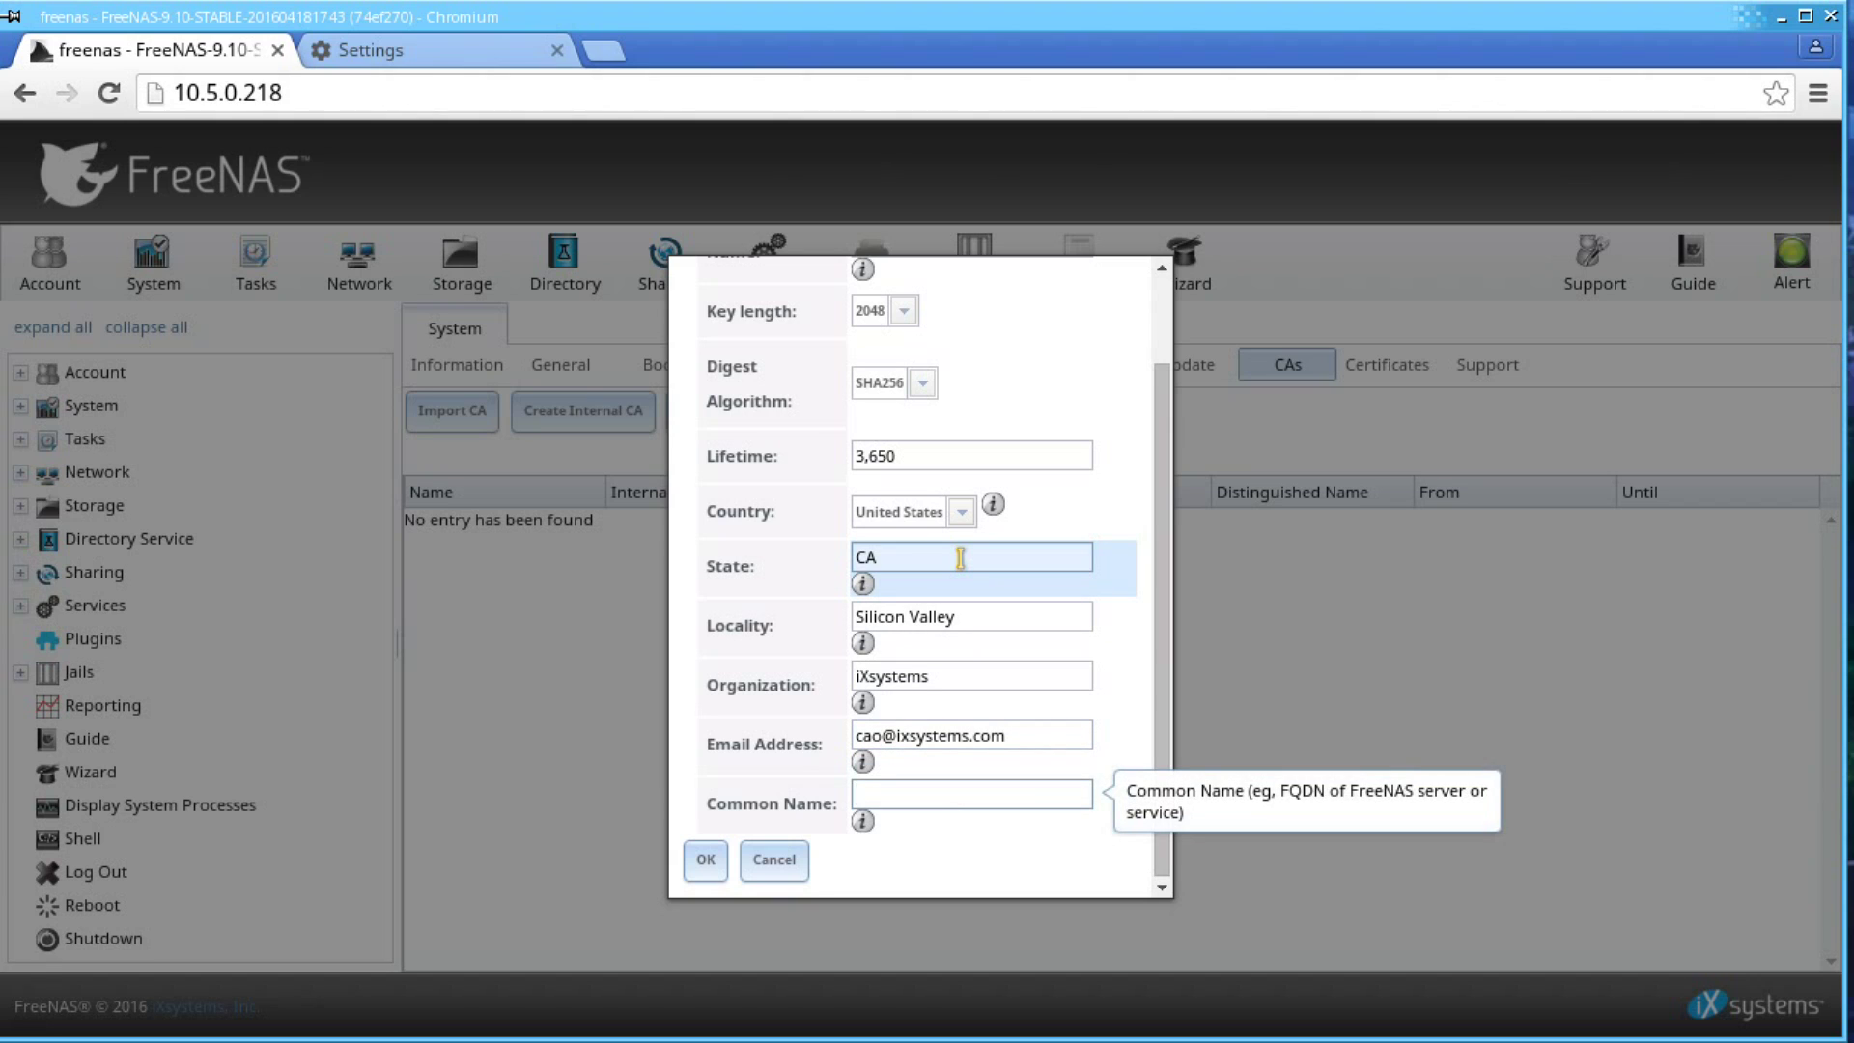
type("FreeNAS CA")
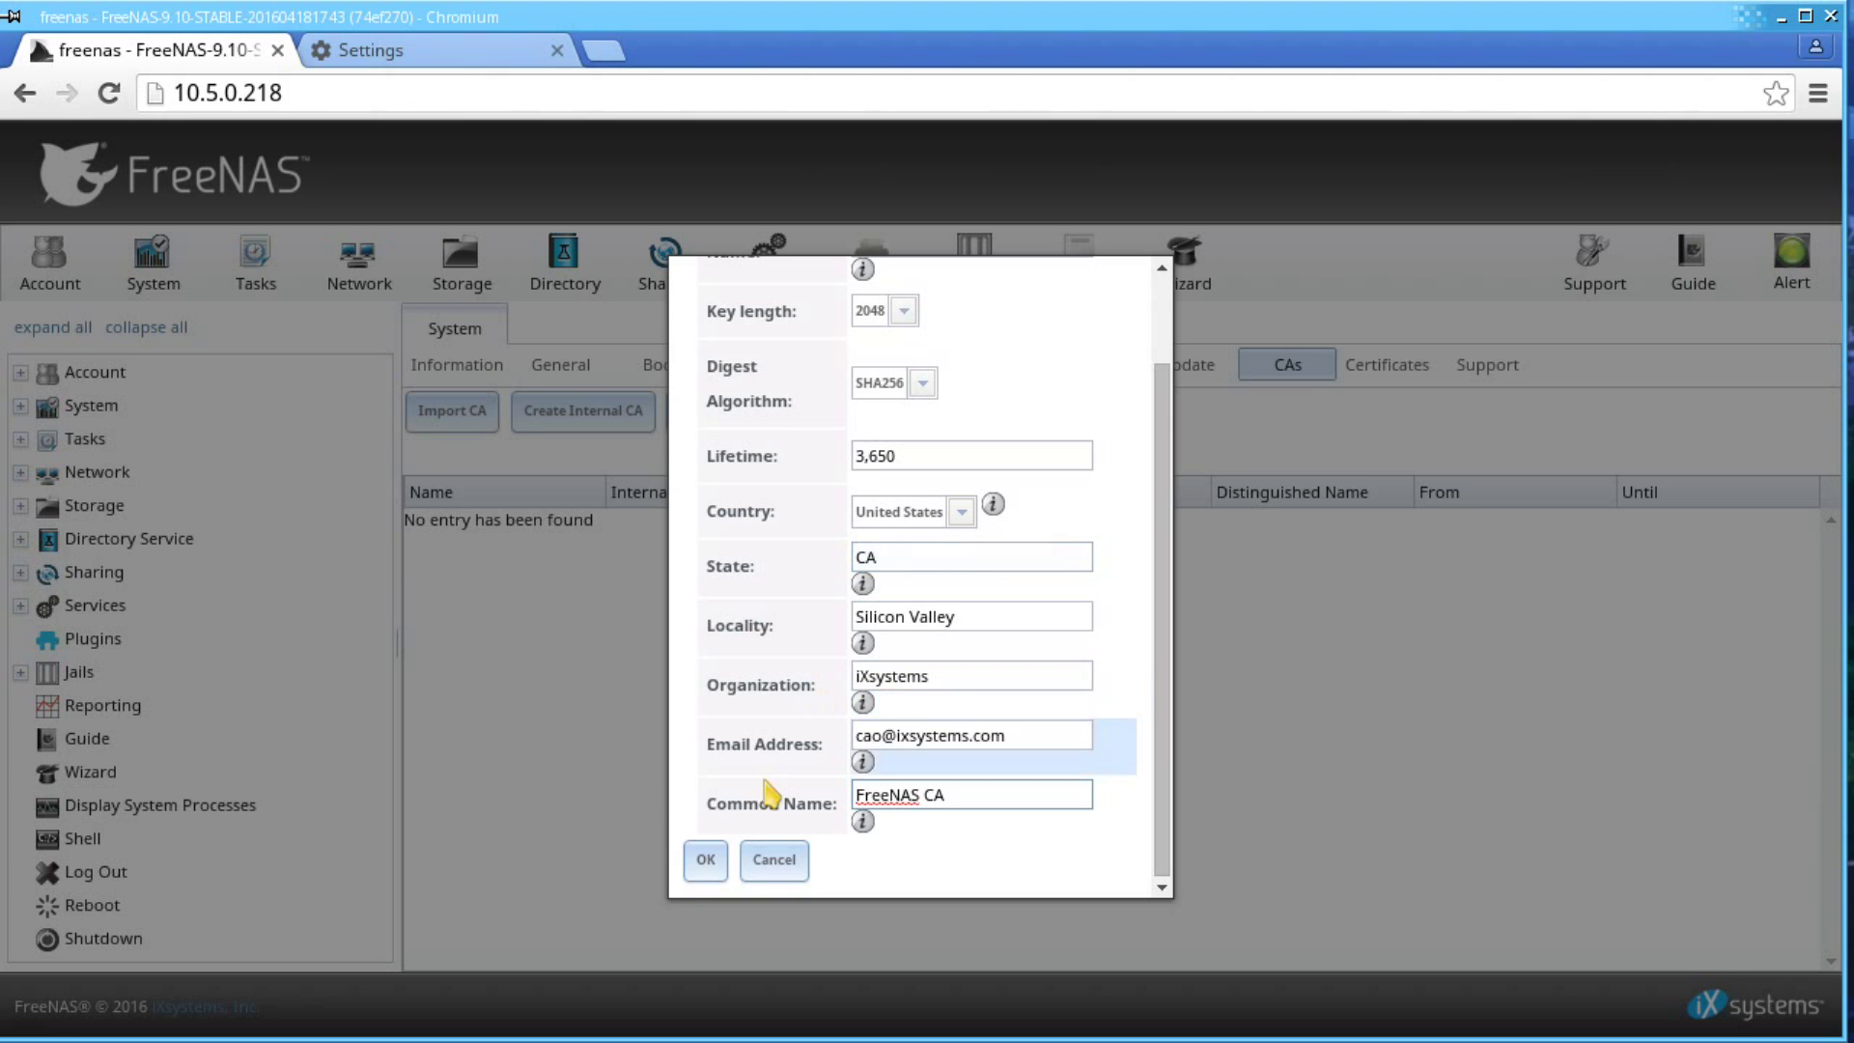
left_click(703, 862)
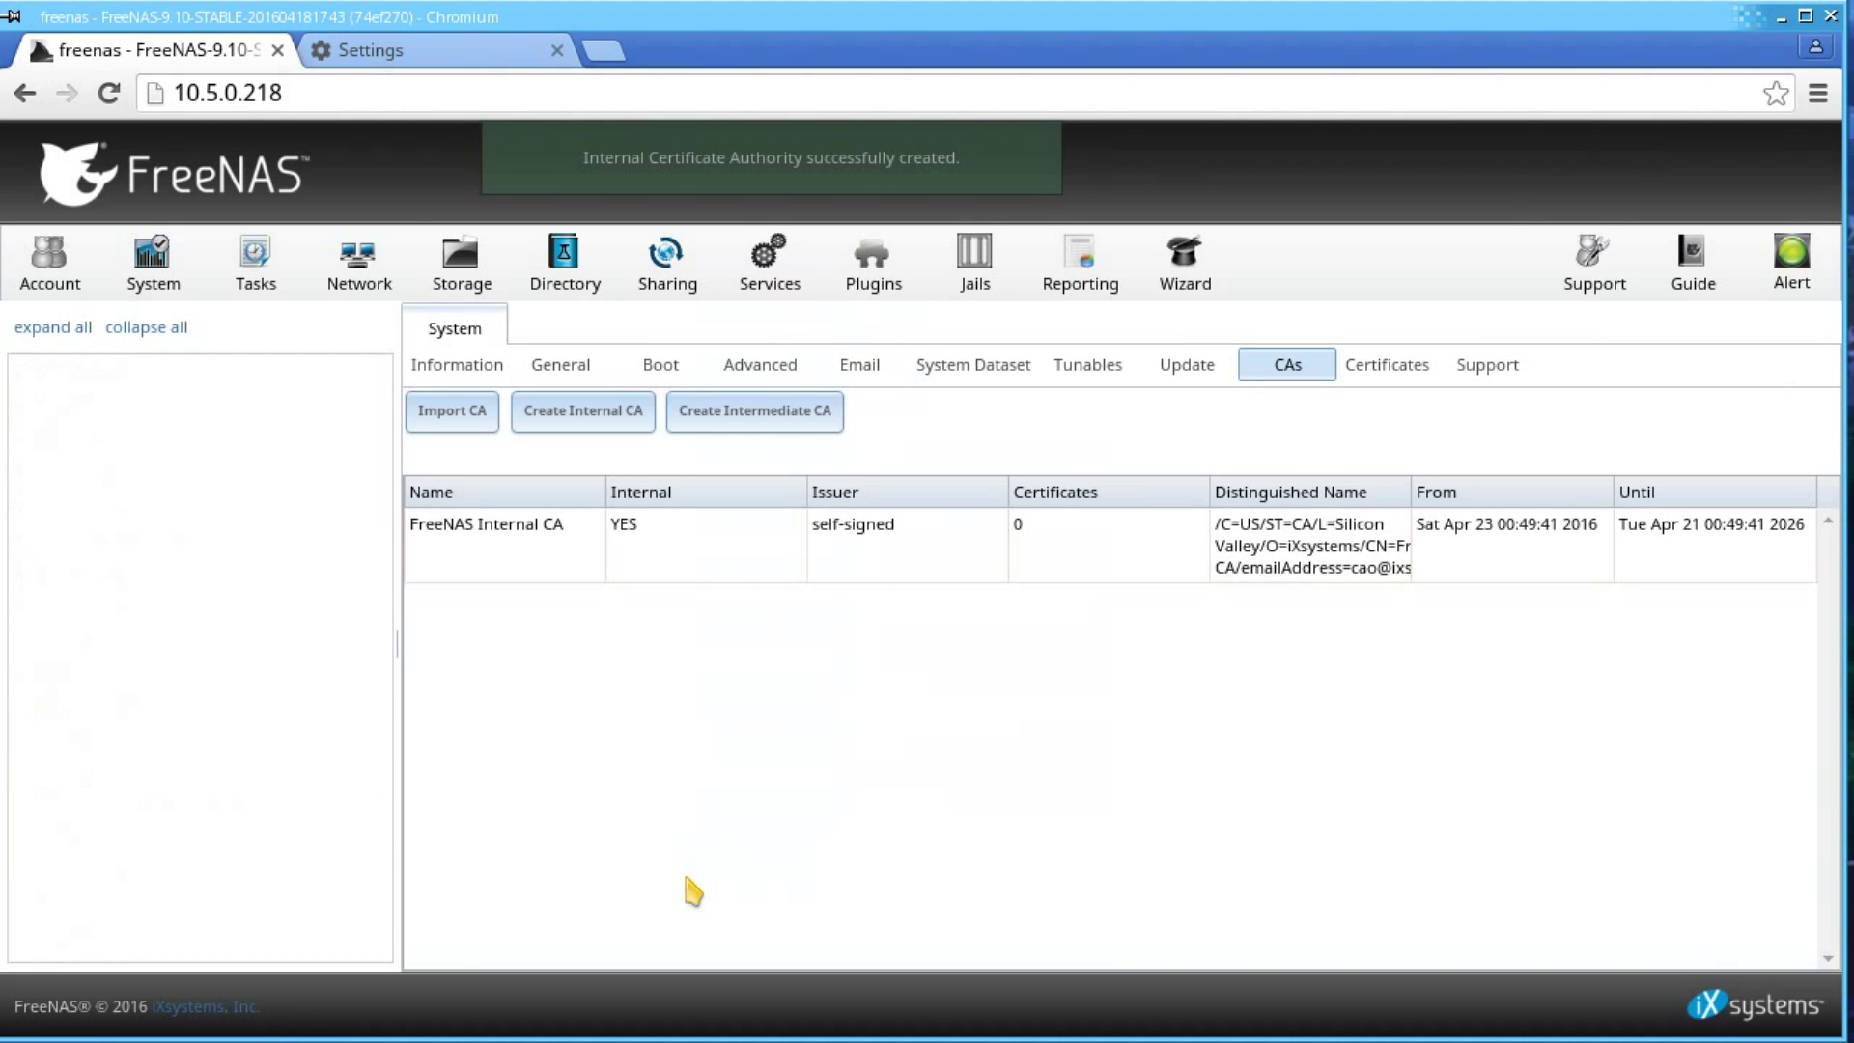
- Export the FreeNAS Internal CA certificate as 'FreeNAS Internal CA.crt' and dismiss the download bar
left_click(722, 574)
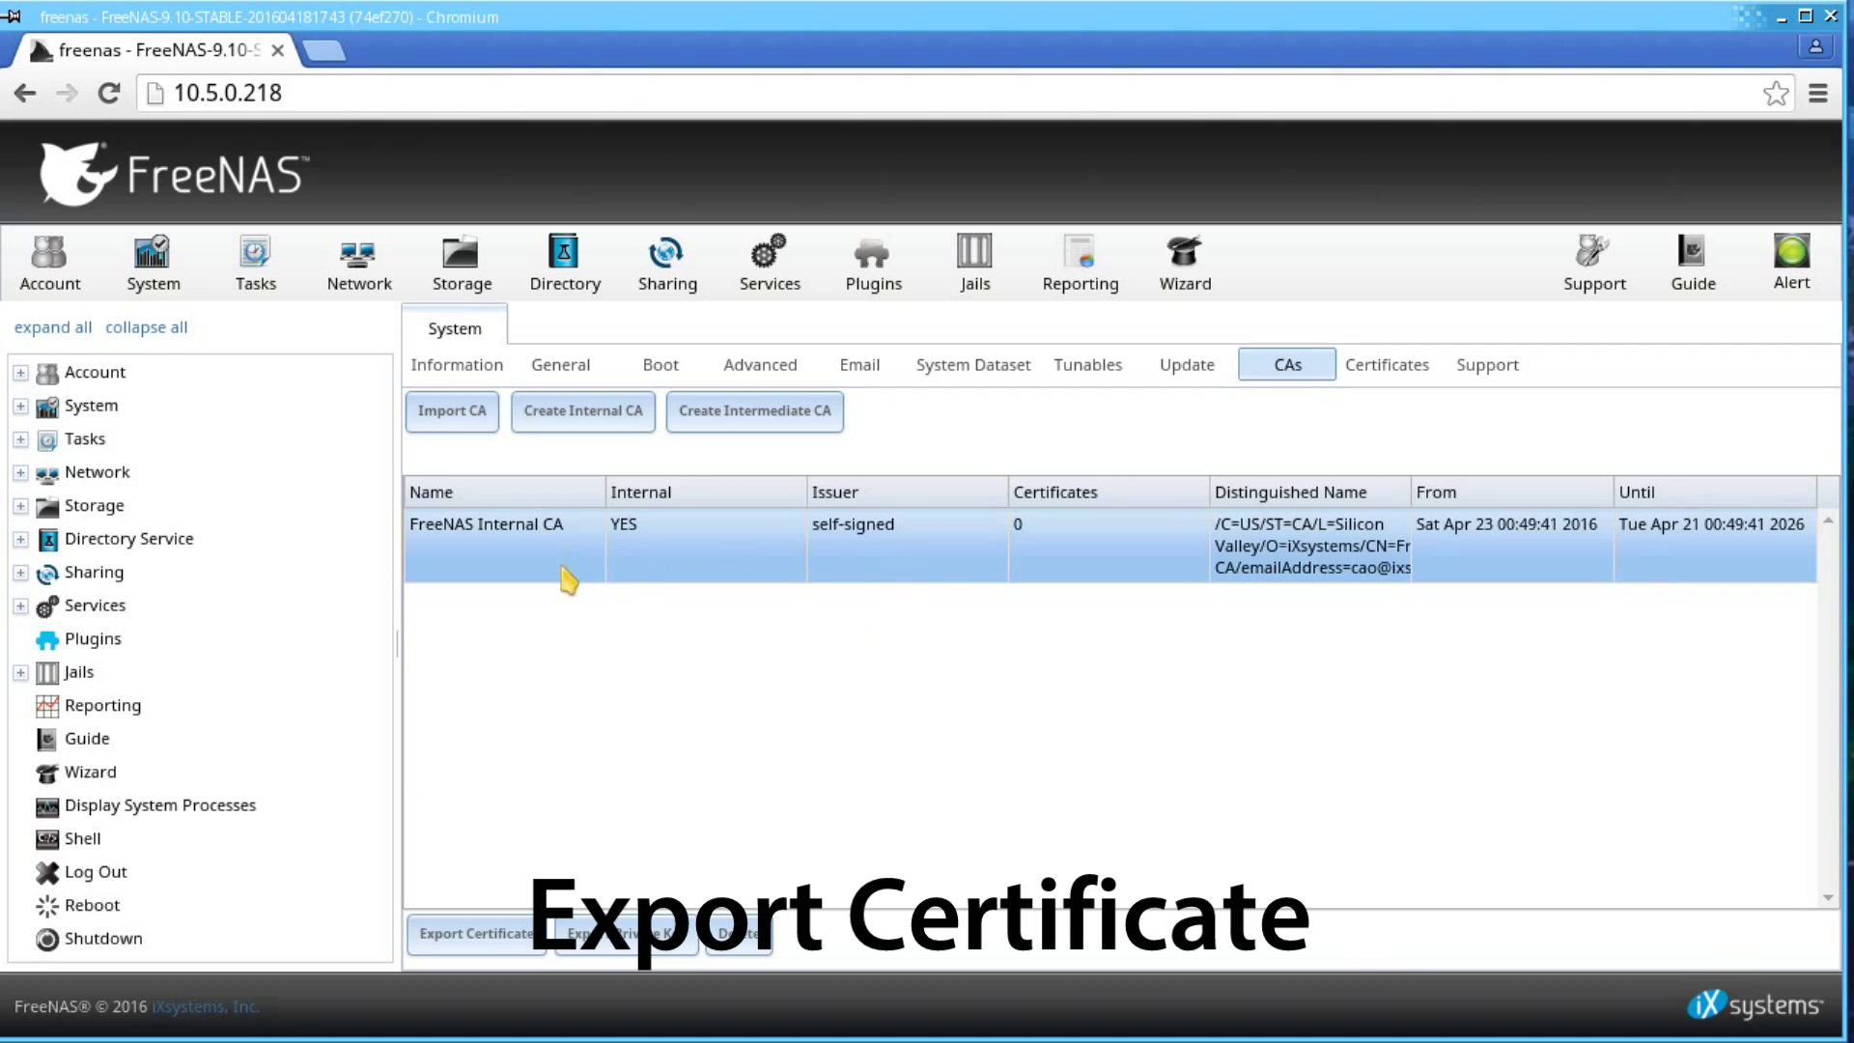
left_click(493, 934)
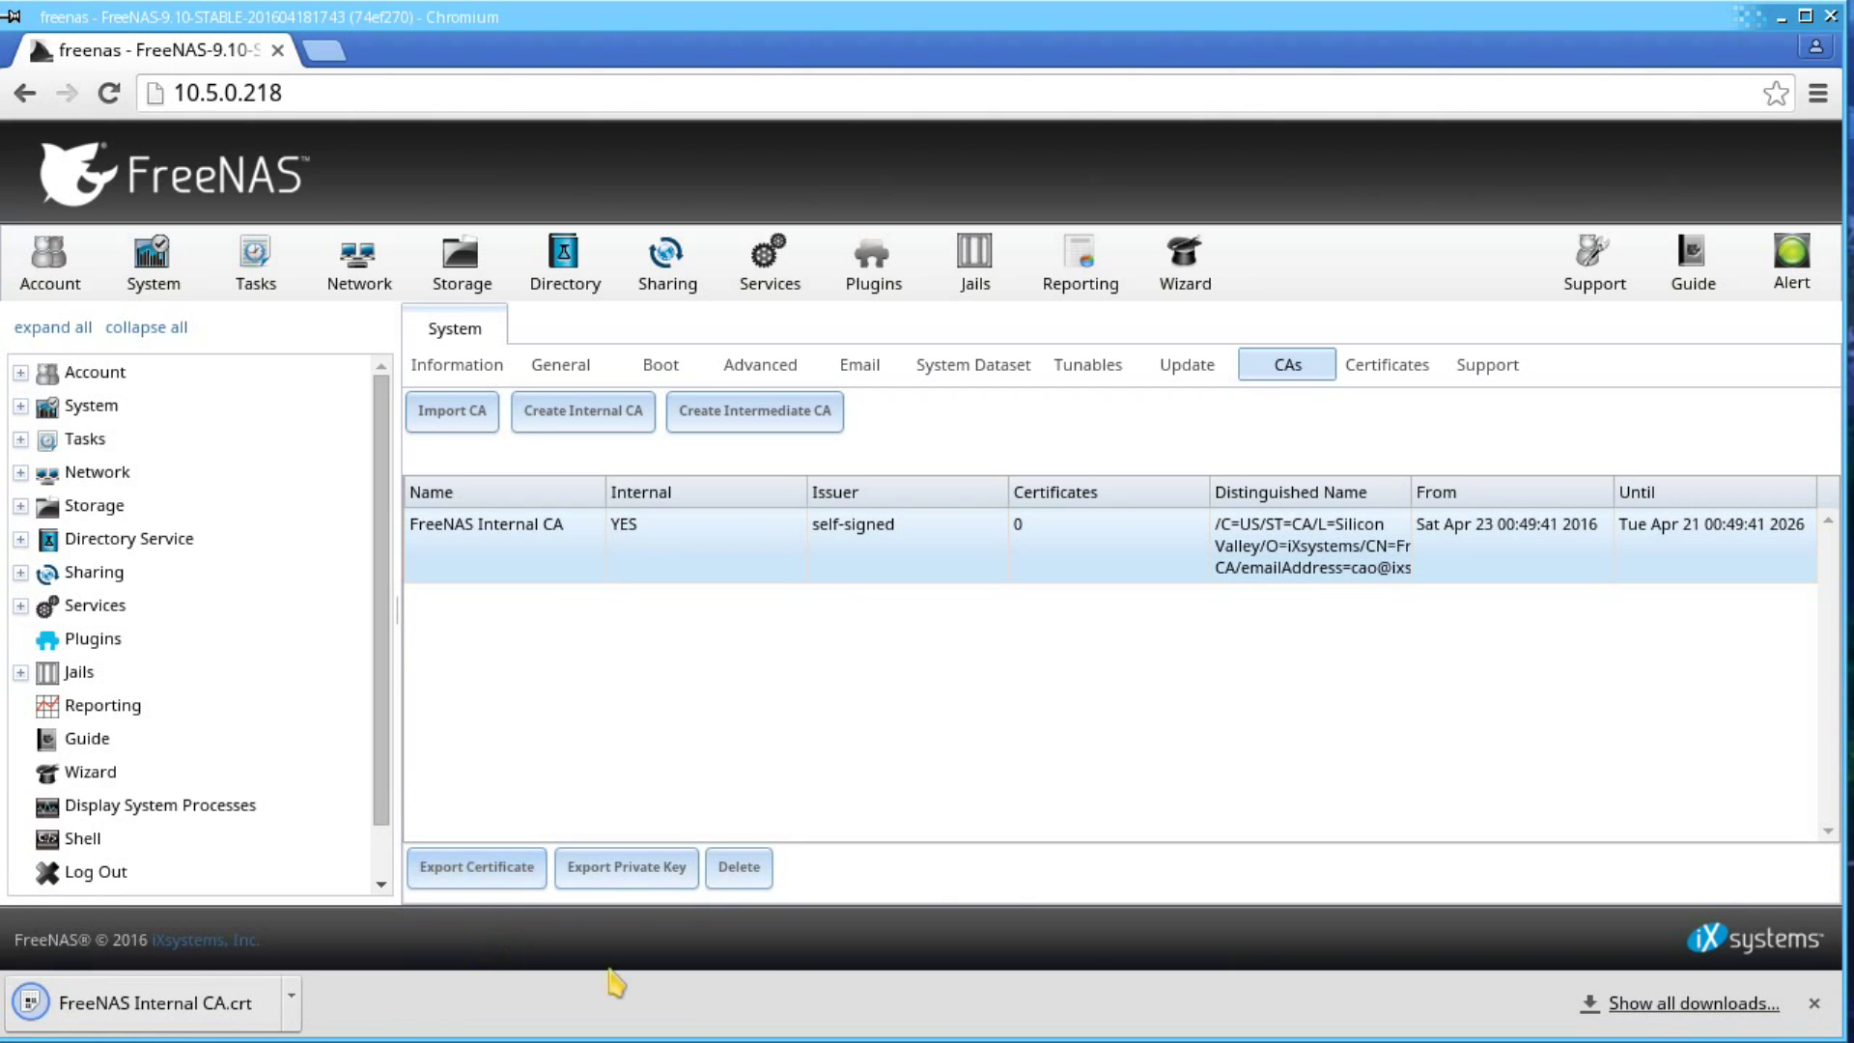
left_click(1814, 1004)
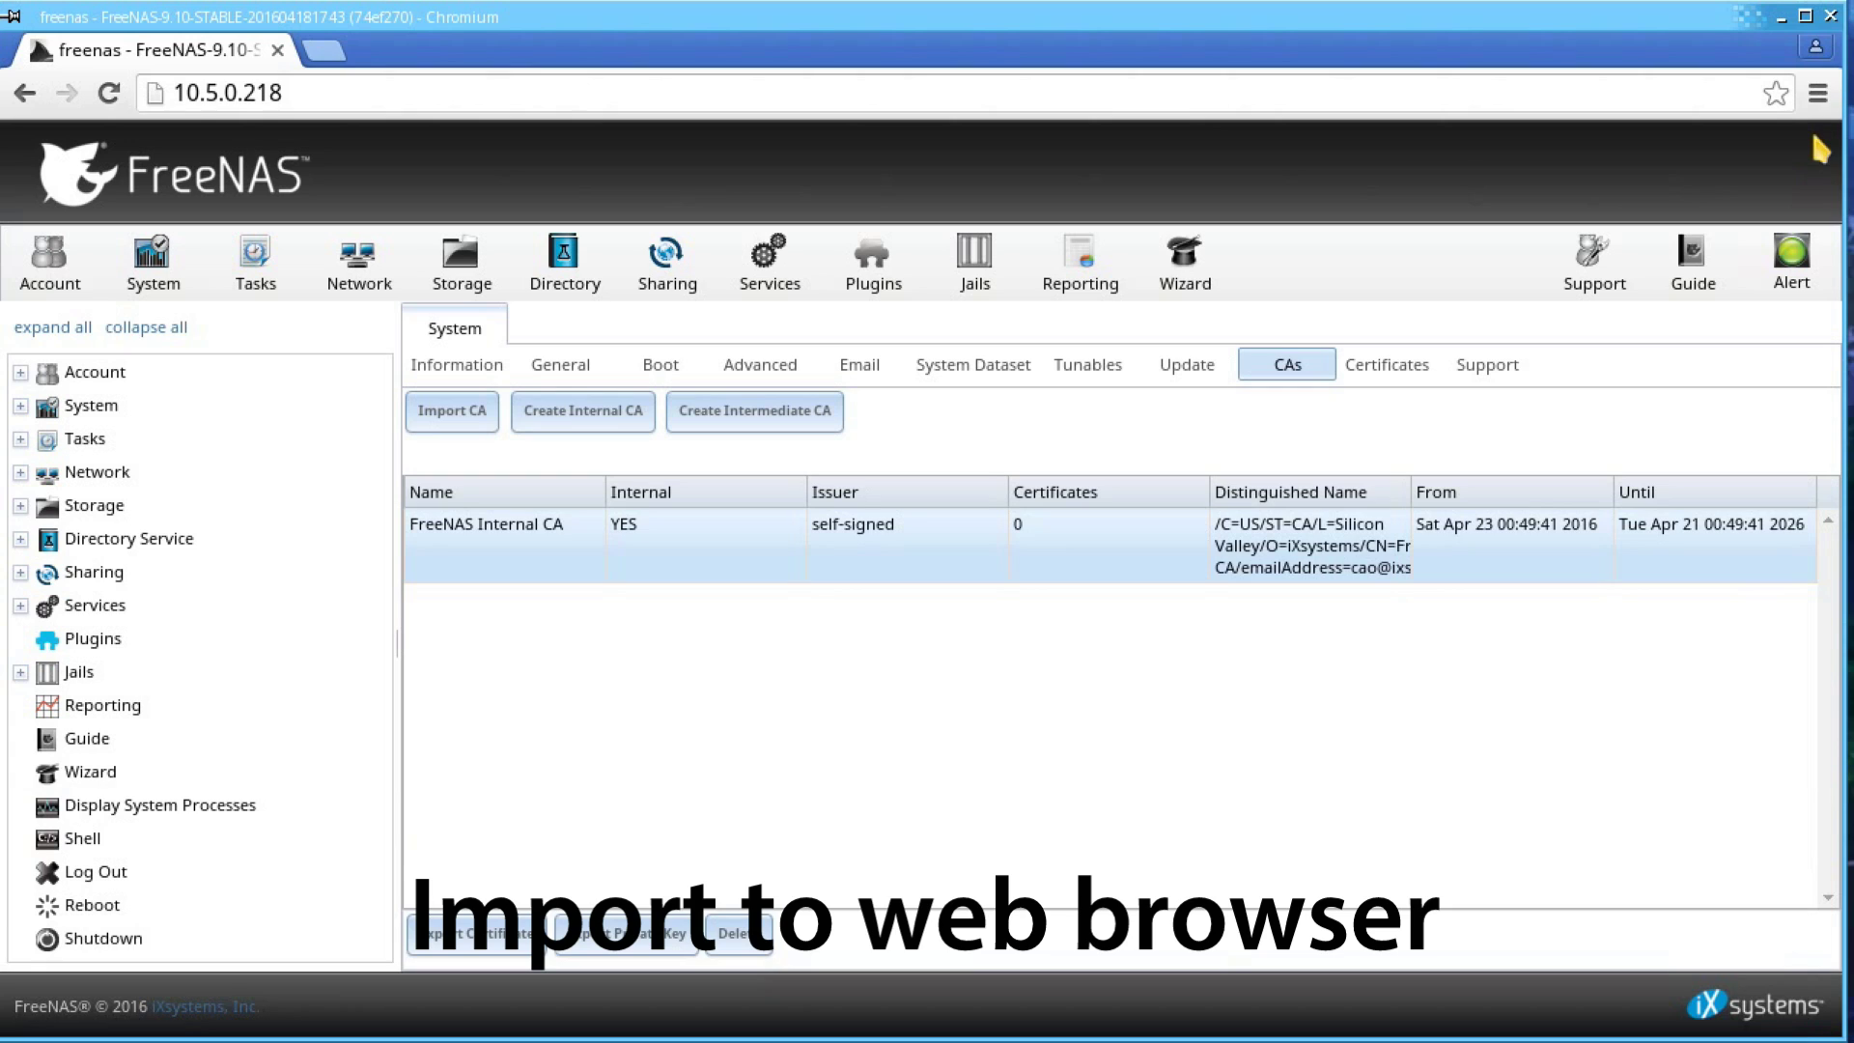
- Open Chromium's certificate manager from the advanced settings
left_click(1817, 93)
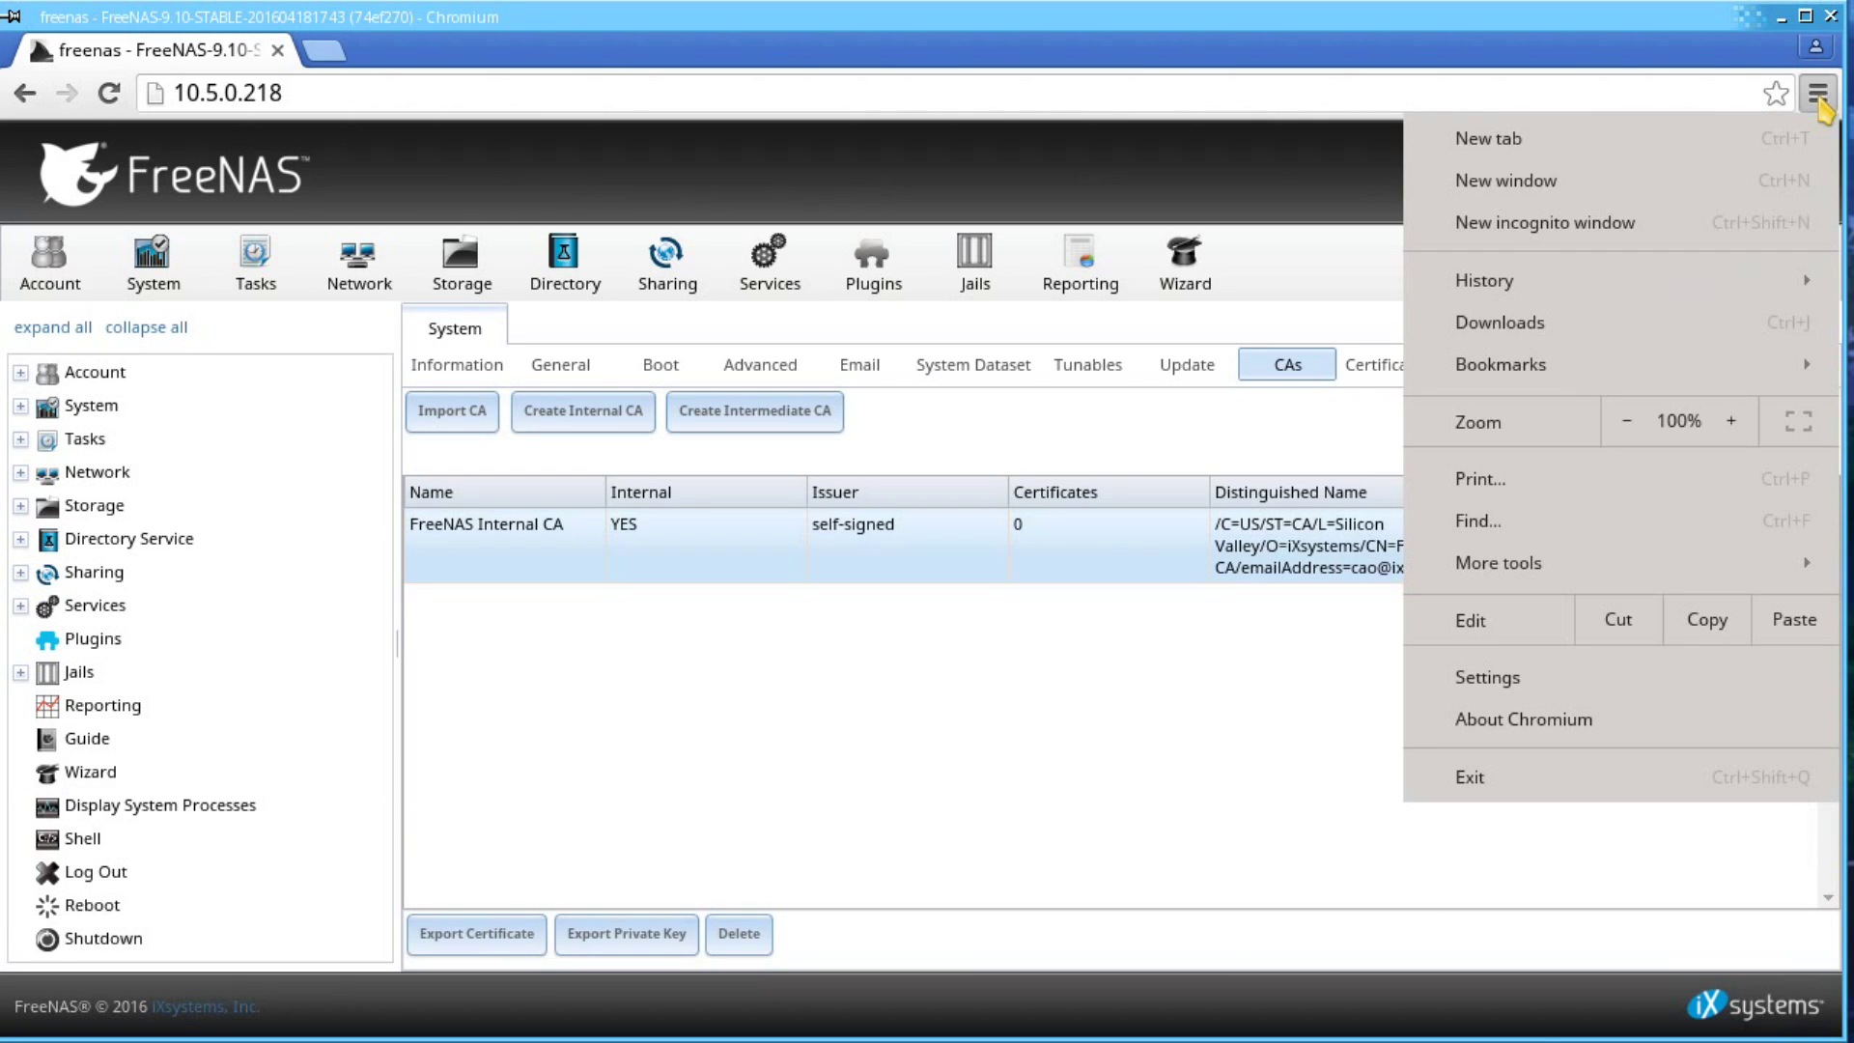
left_click(1525, 681)
scroll(550, 600, "down", 3)
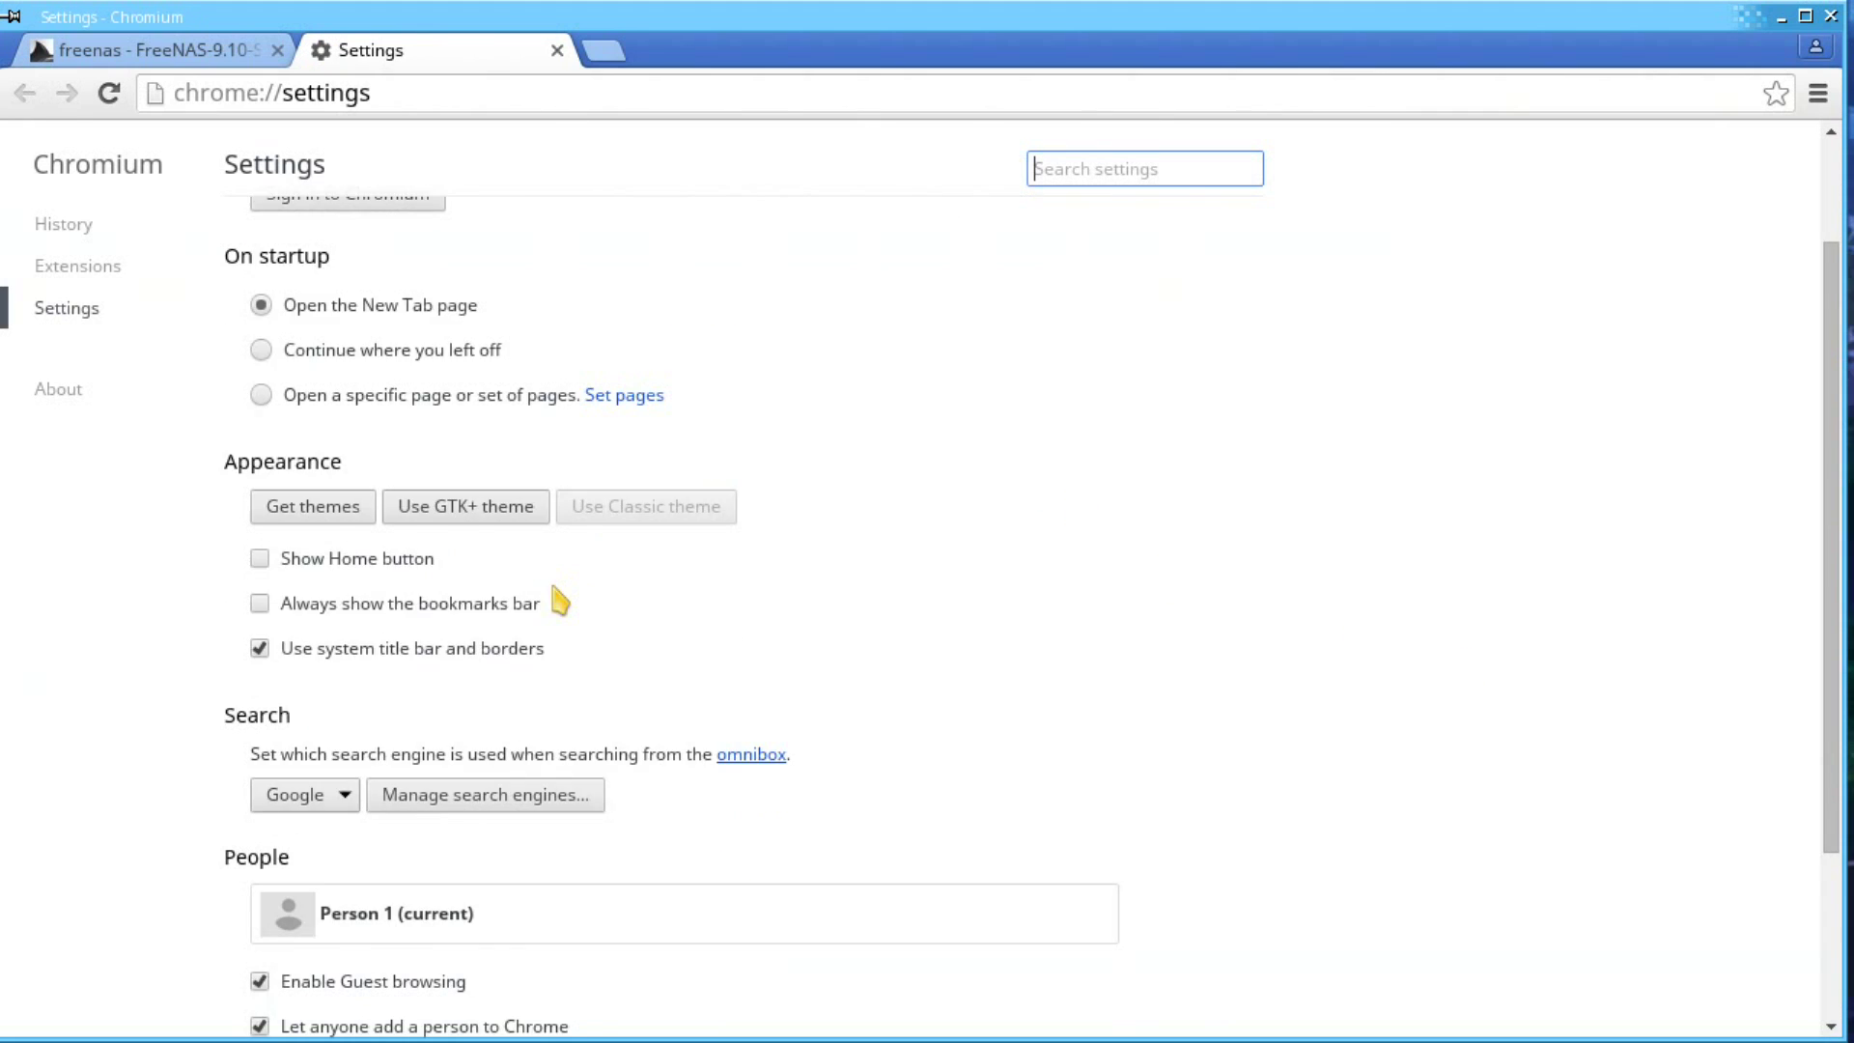
left_click(340, 987)
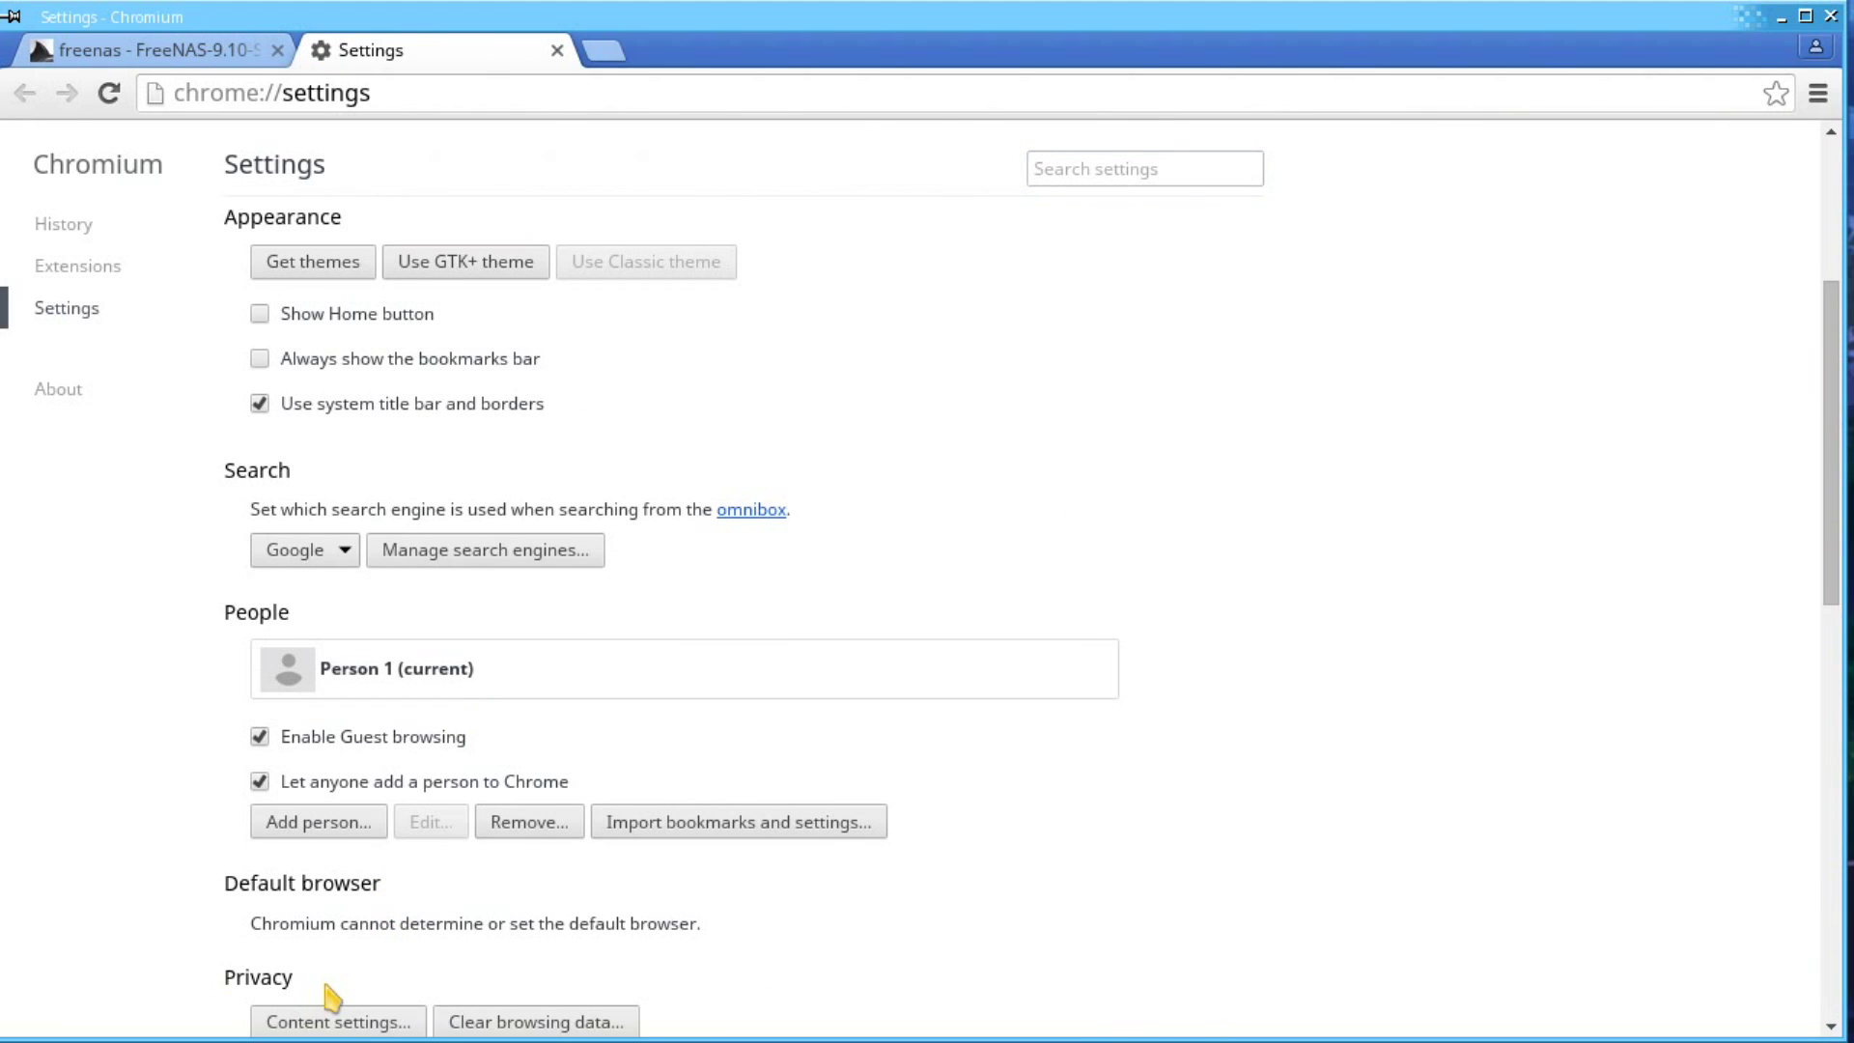
scroll(455, 798, "down", 10)
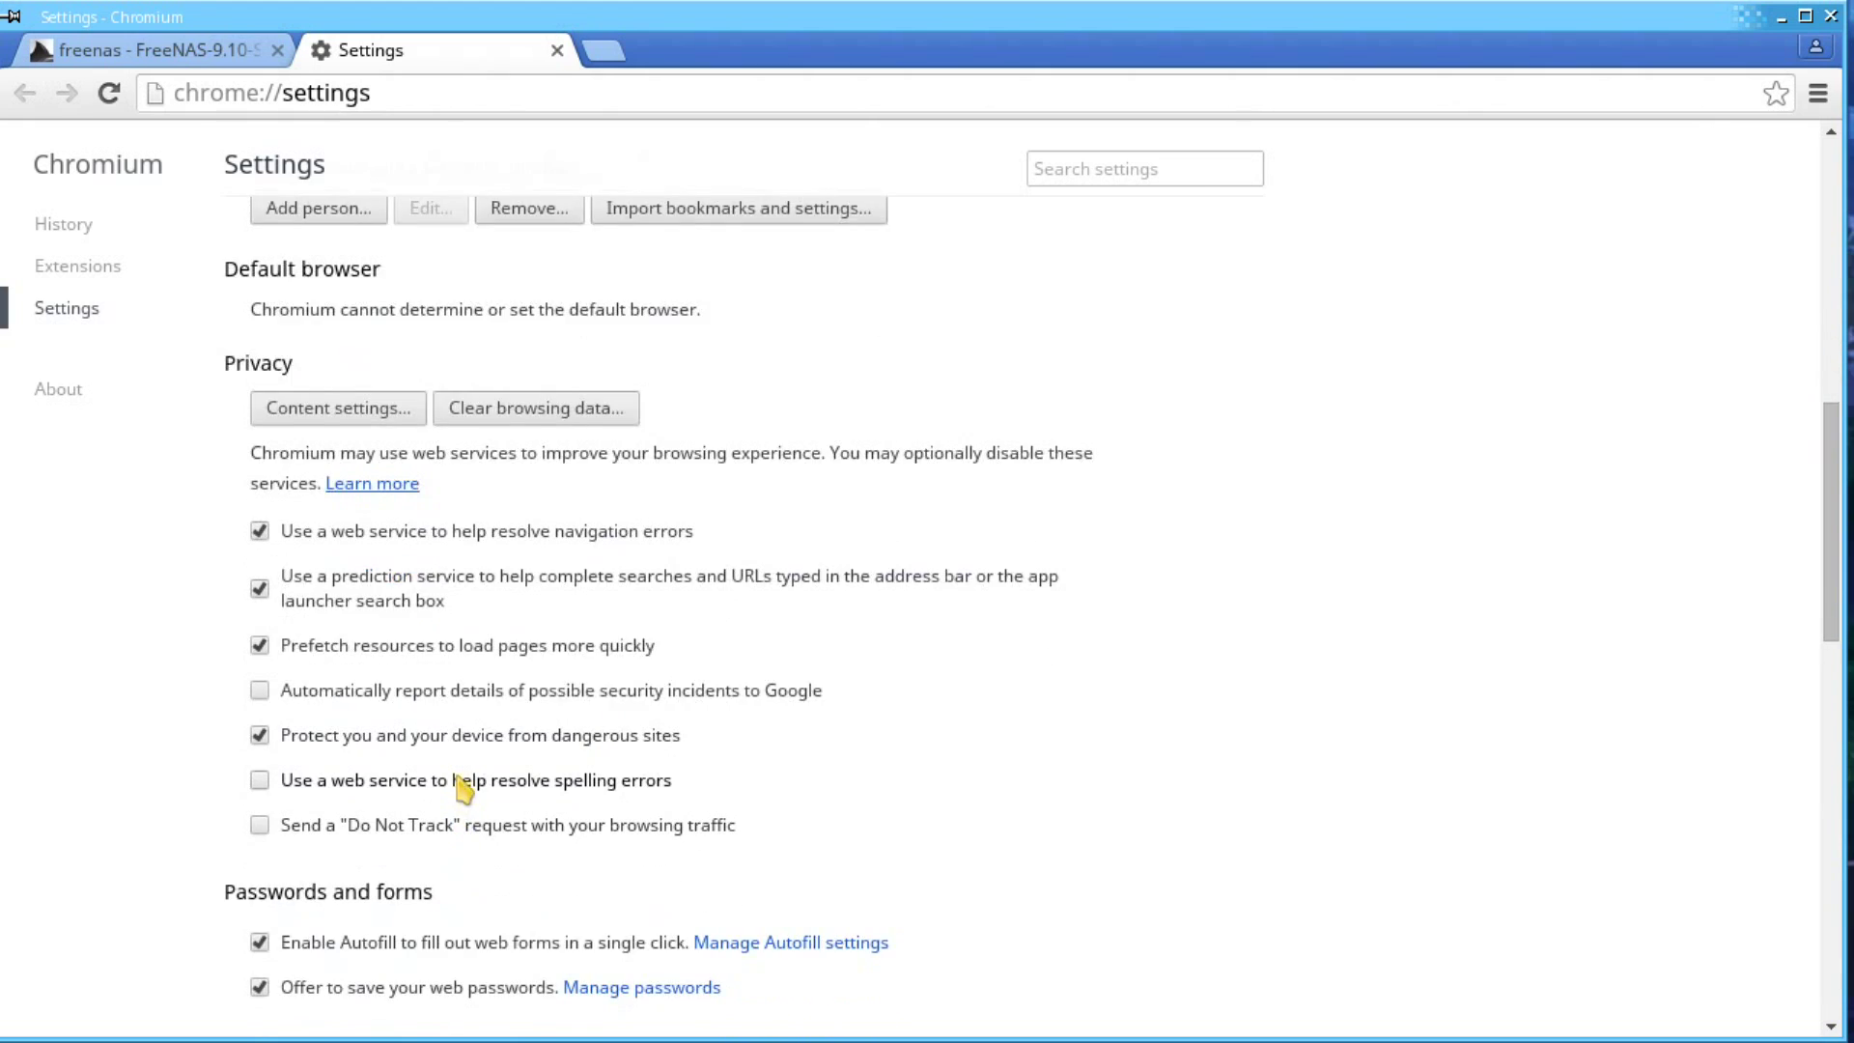
scroll(454, 729, "down", 10)
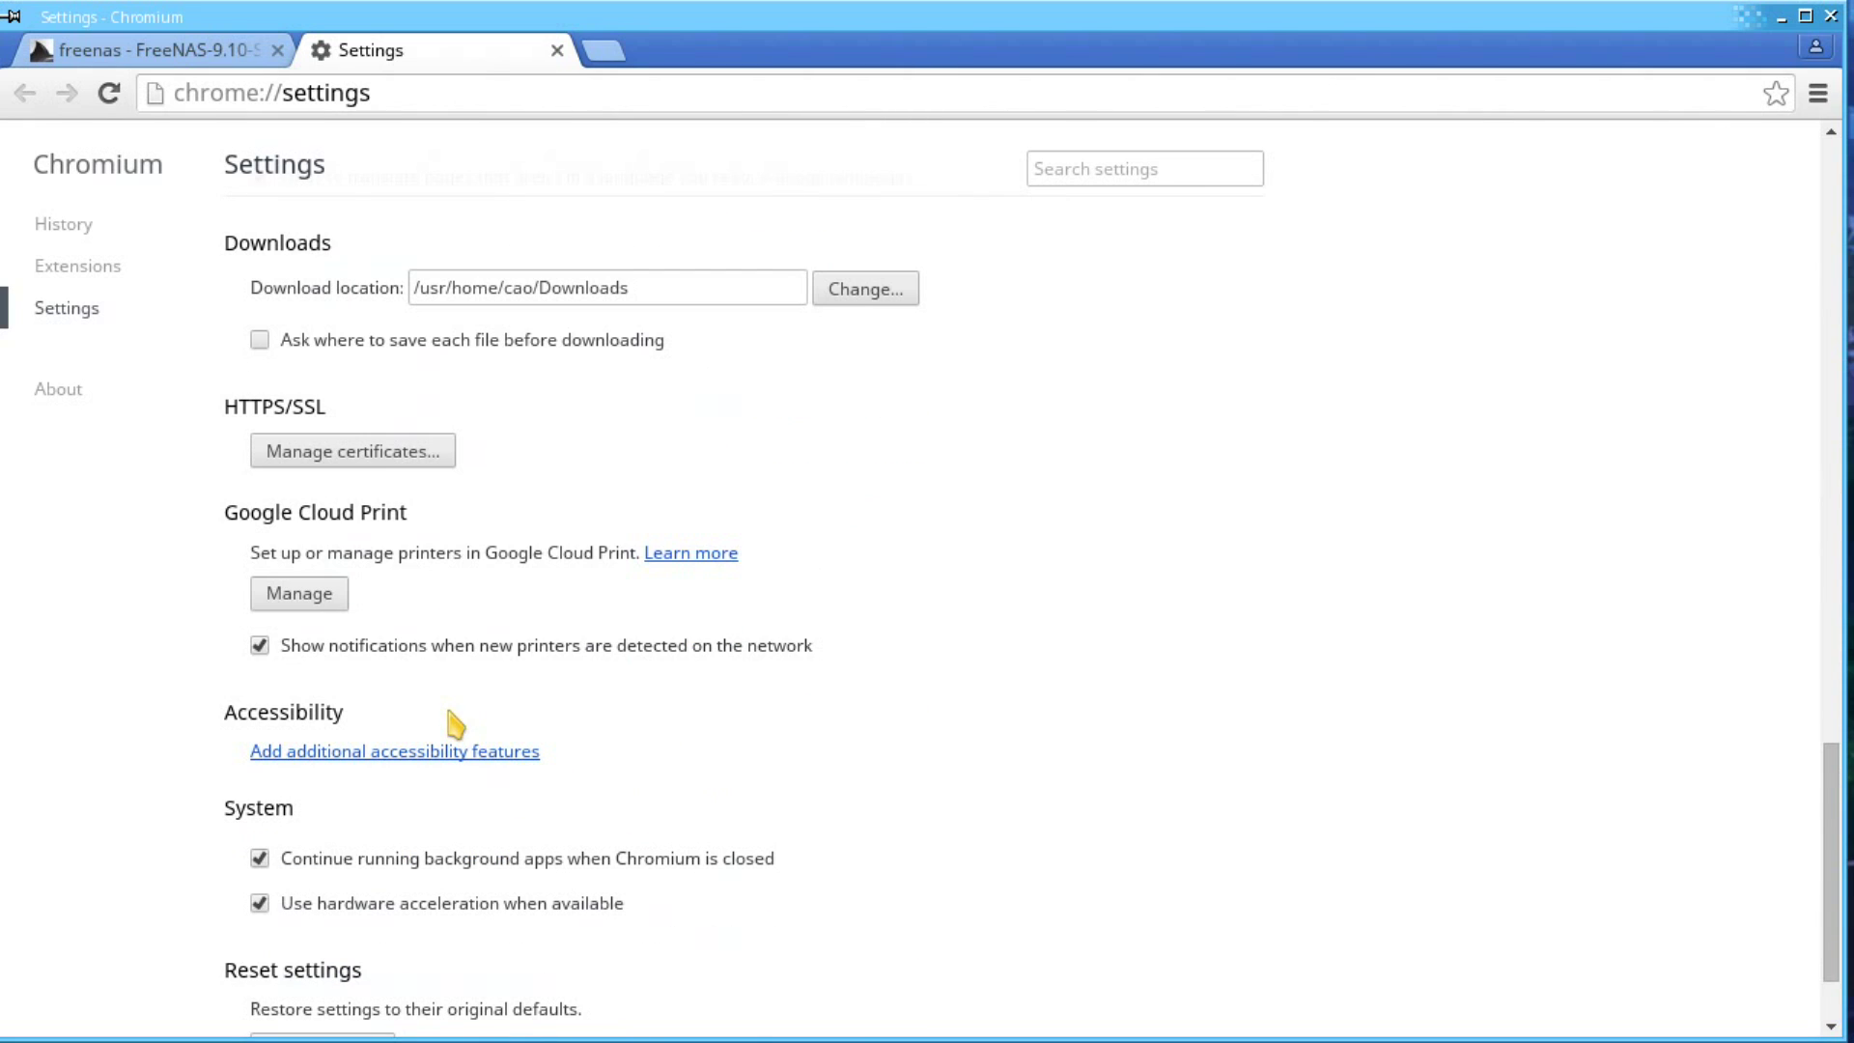
left_click(359, 460)
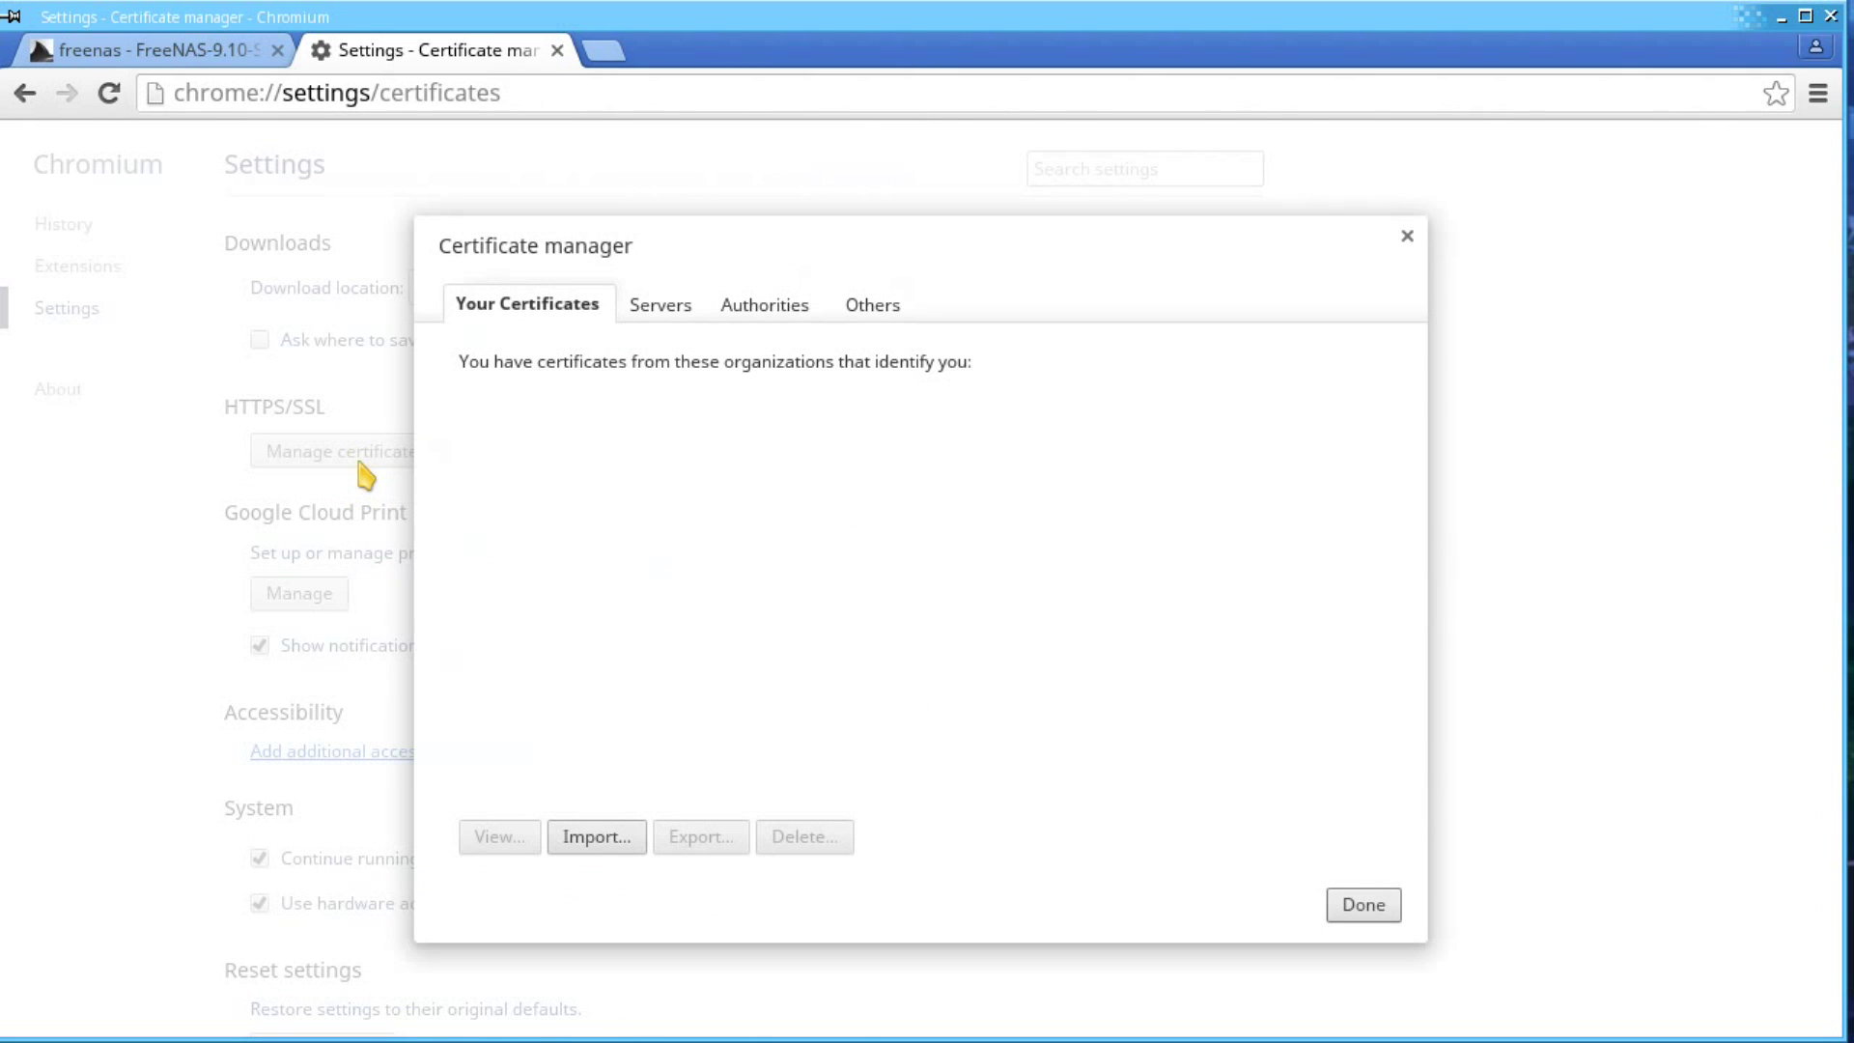
- Import 'FreeNAS Internal CA.crt' from Downloads as an authority trusted for websites, email users and software makers
left_click(768, 315)
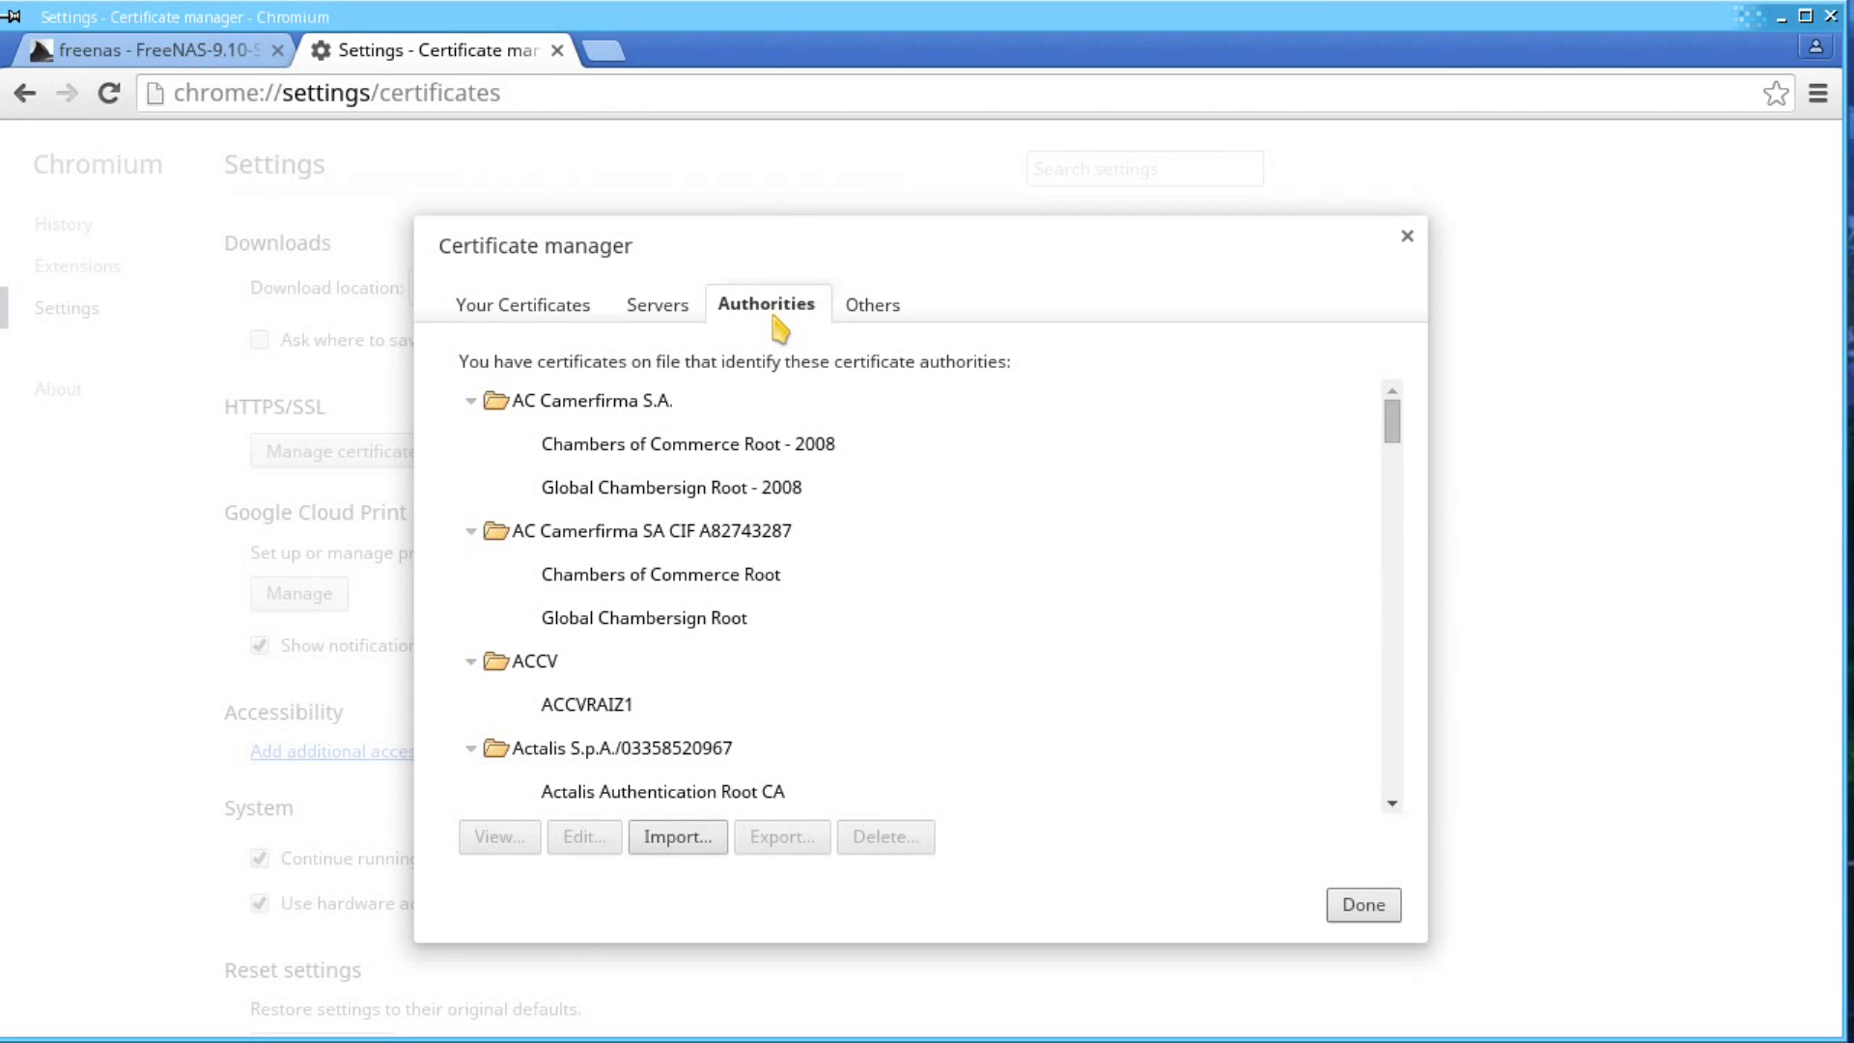
left_click(676, 836)
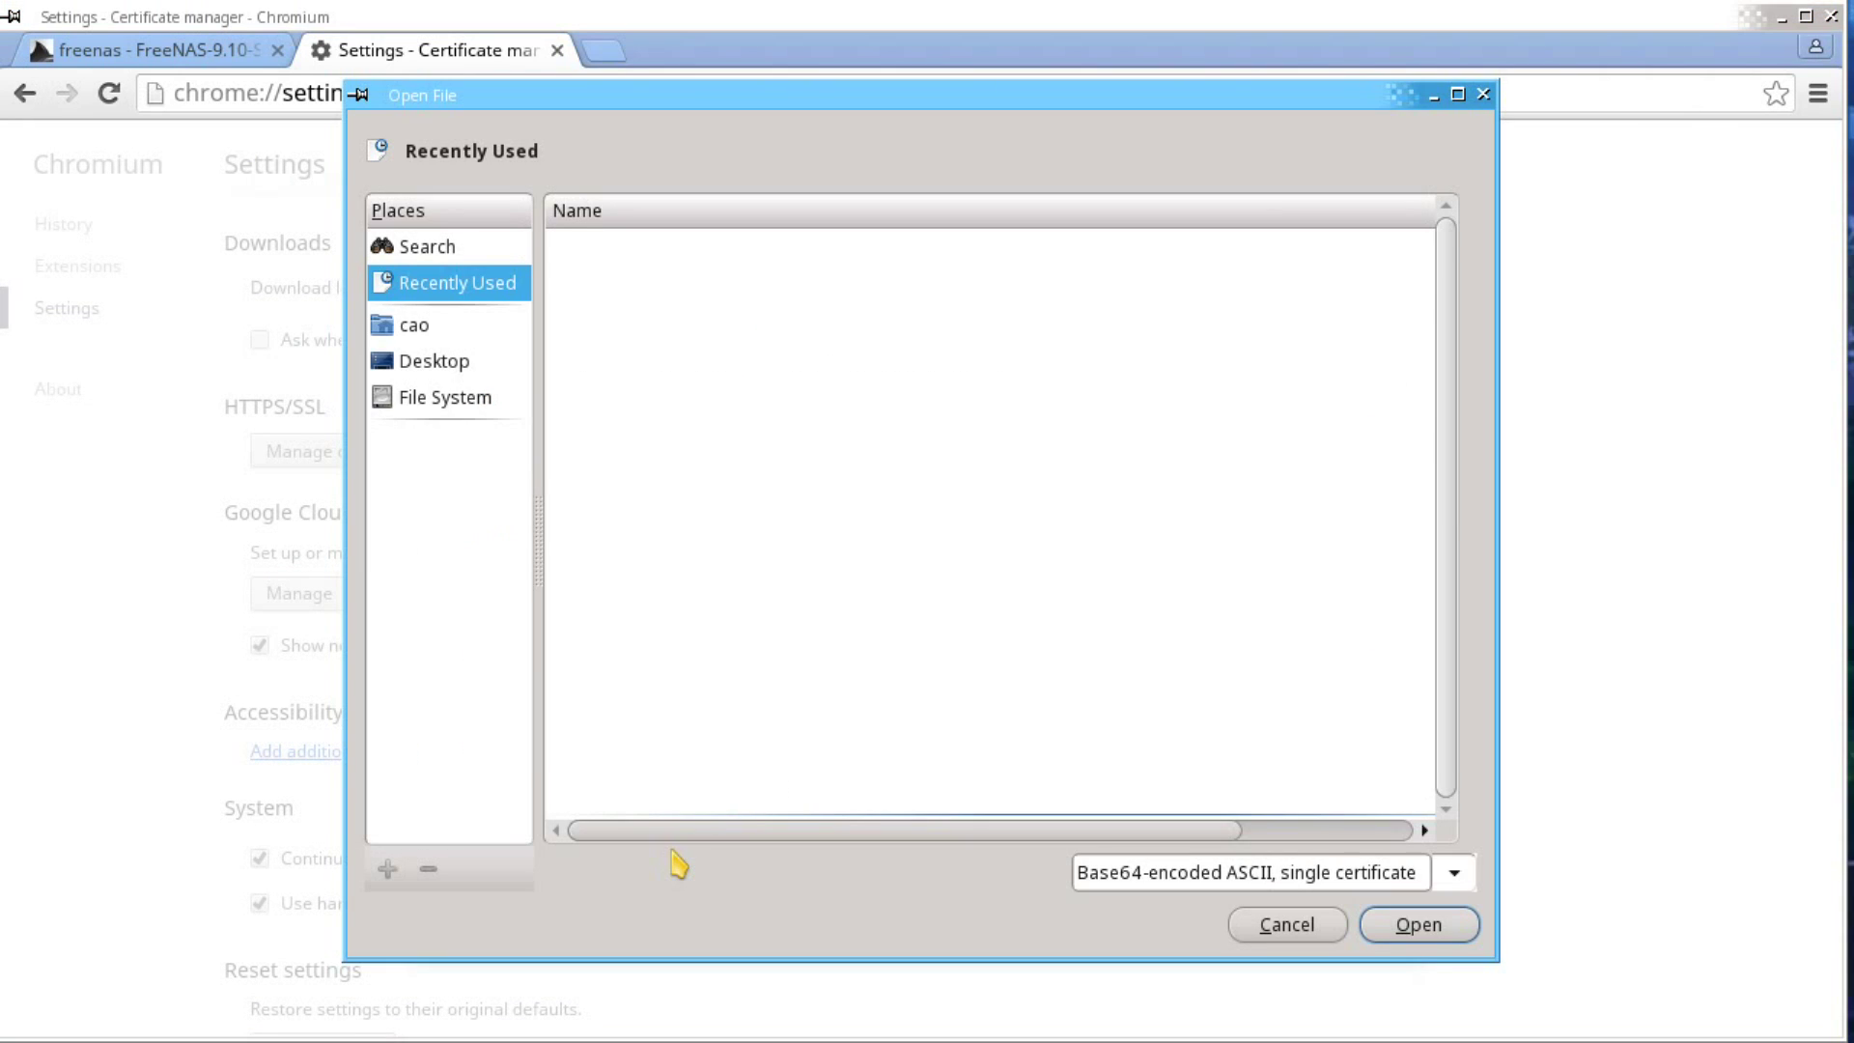
left_click(444, 326)
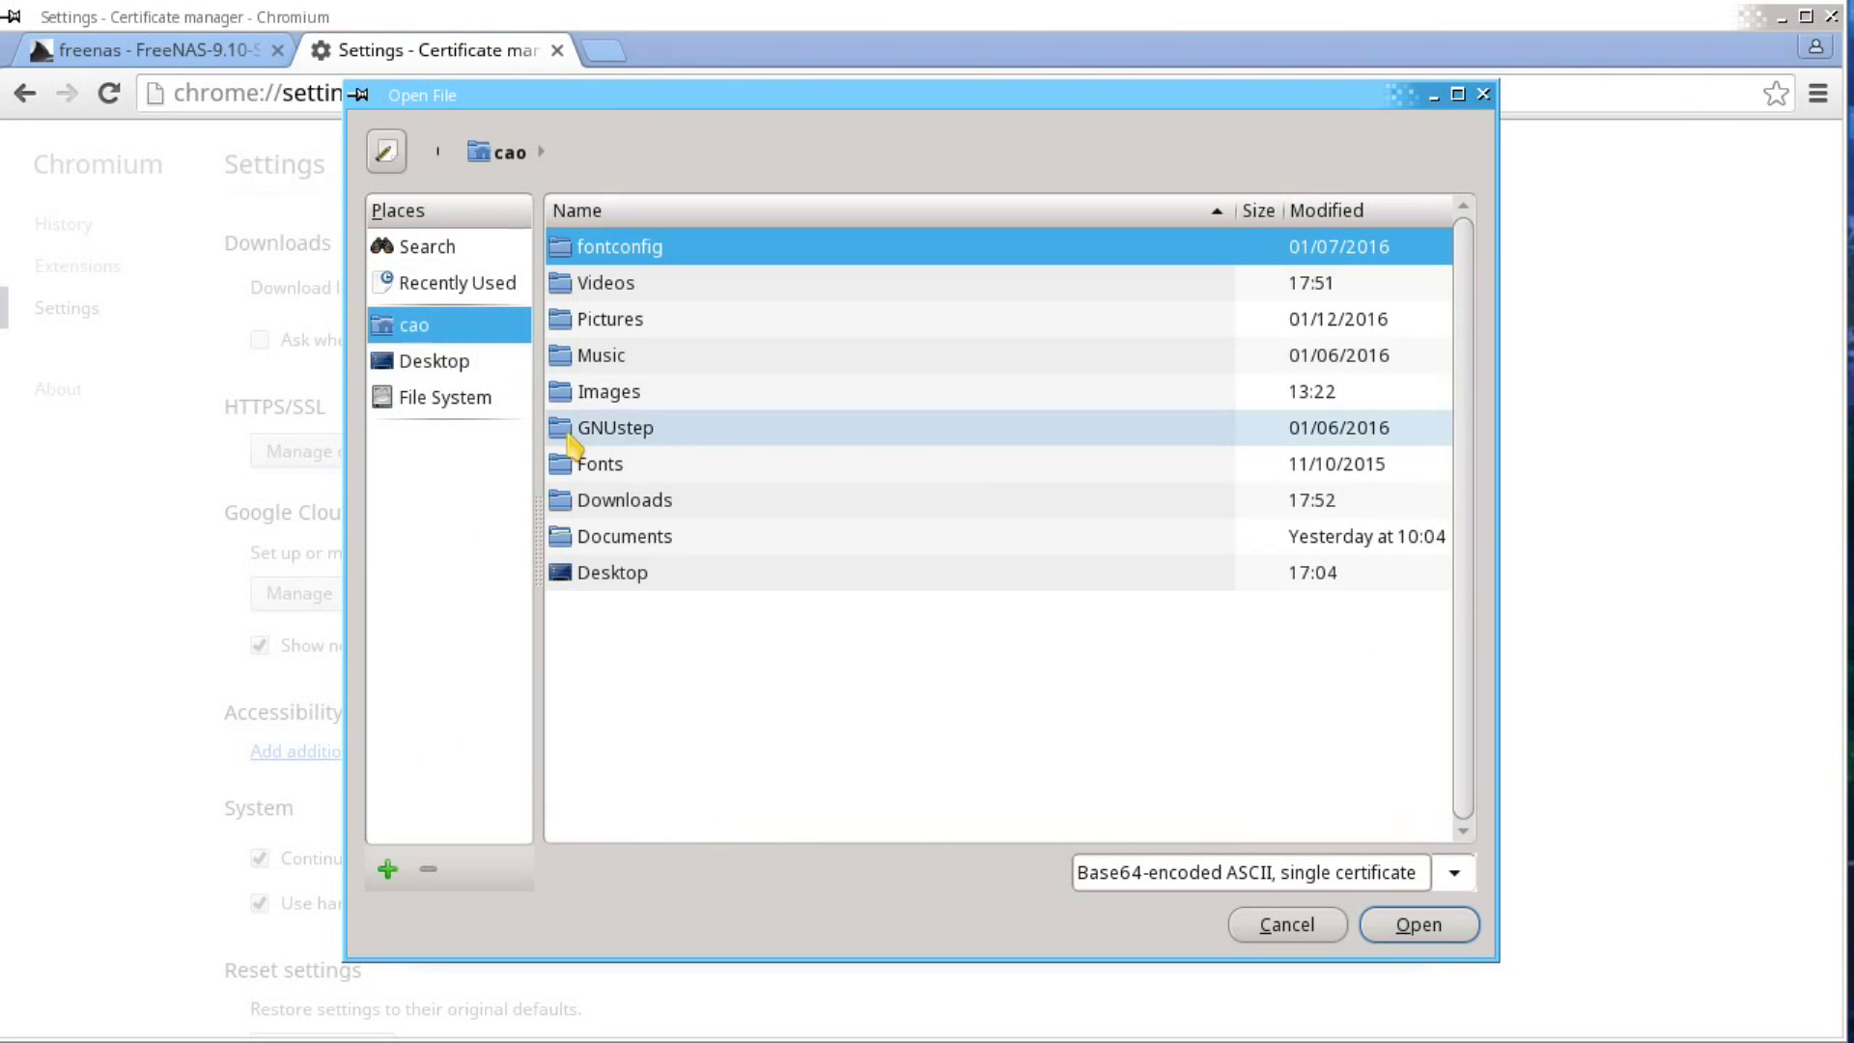
double_click(601, 500)
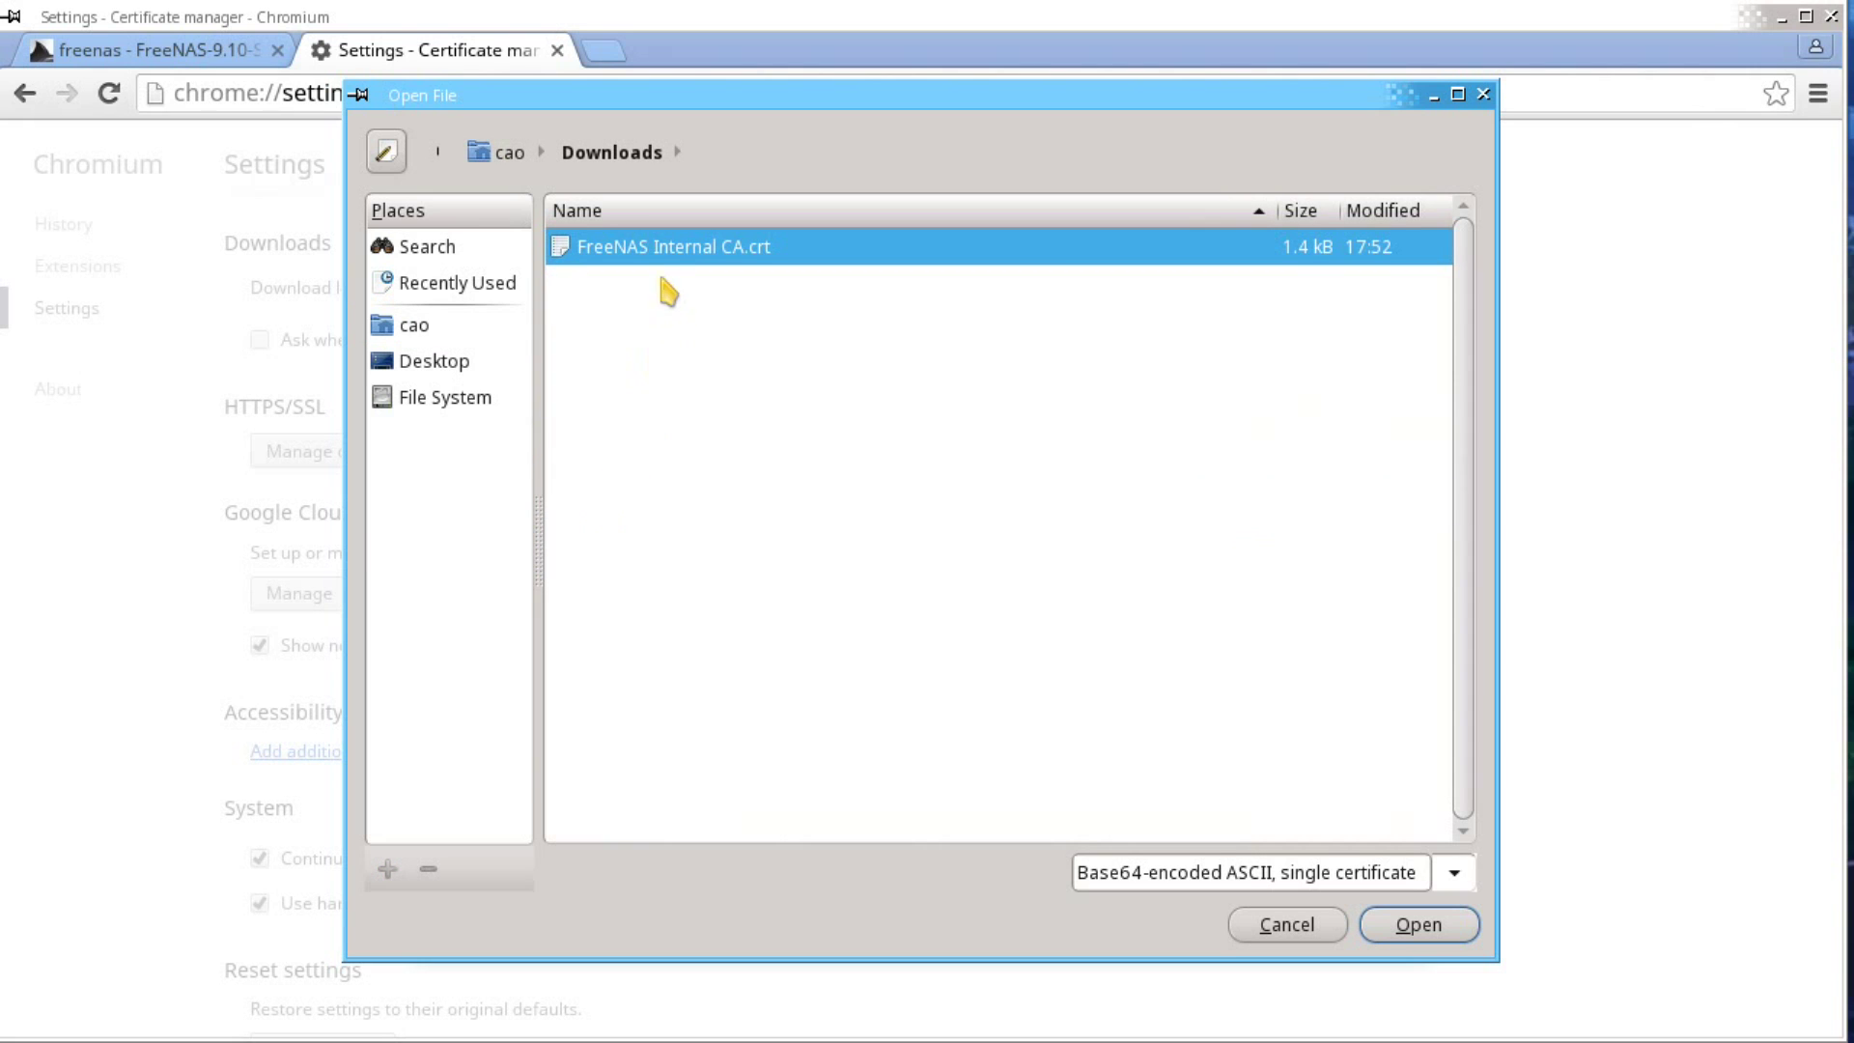
left_click(1417, 924)
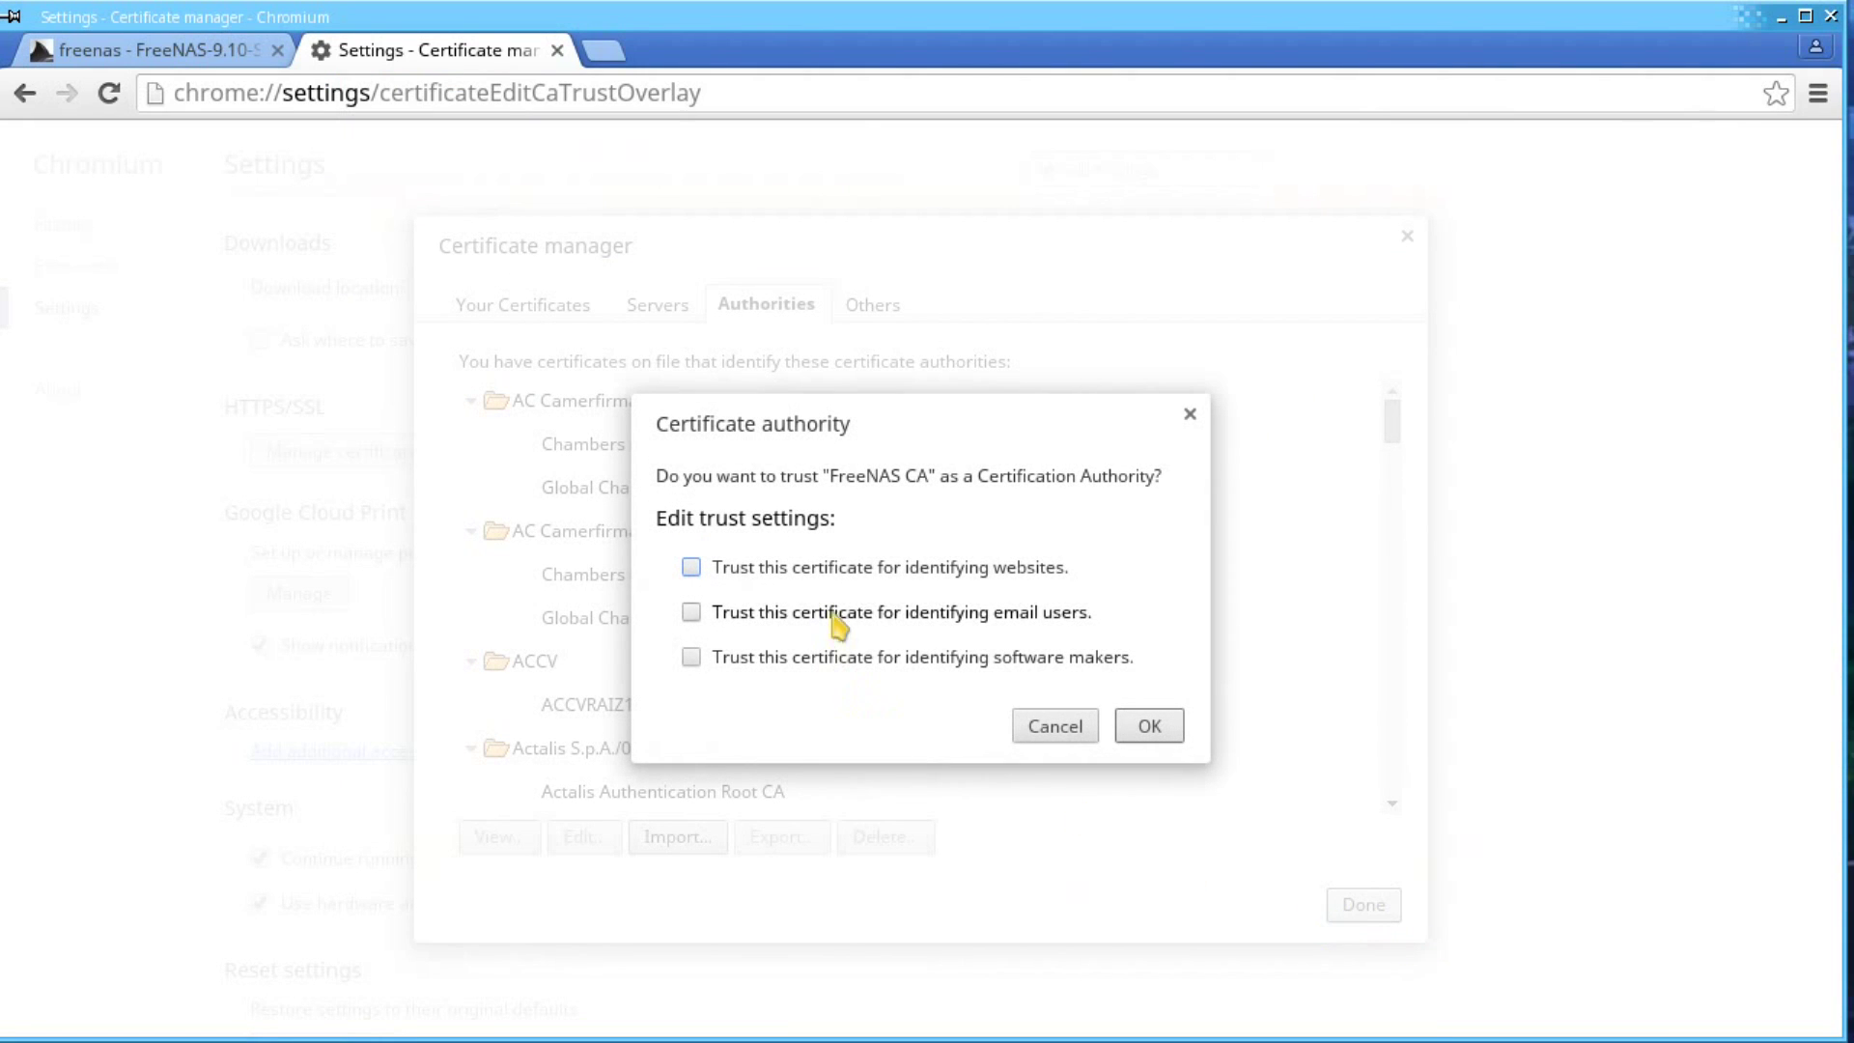
left_click(832, 572)
left_click(851, 615)
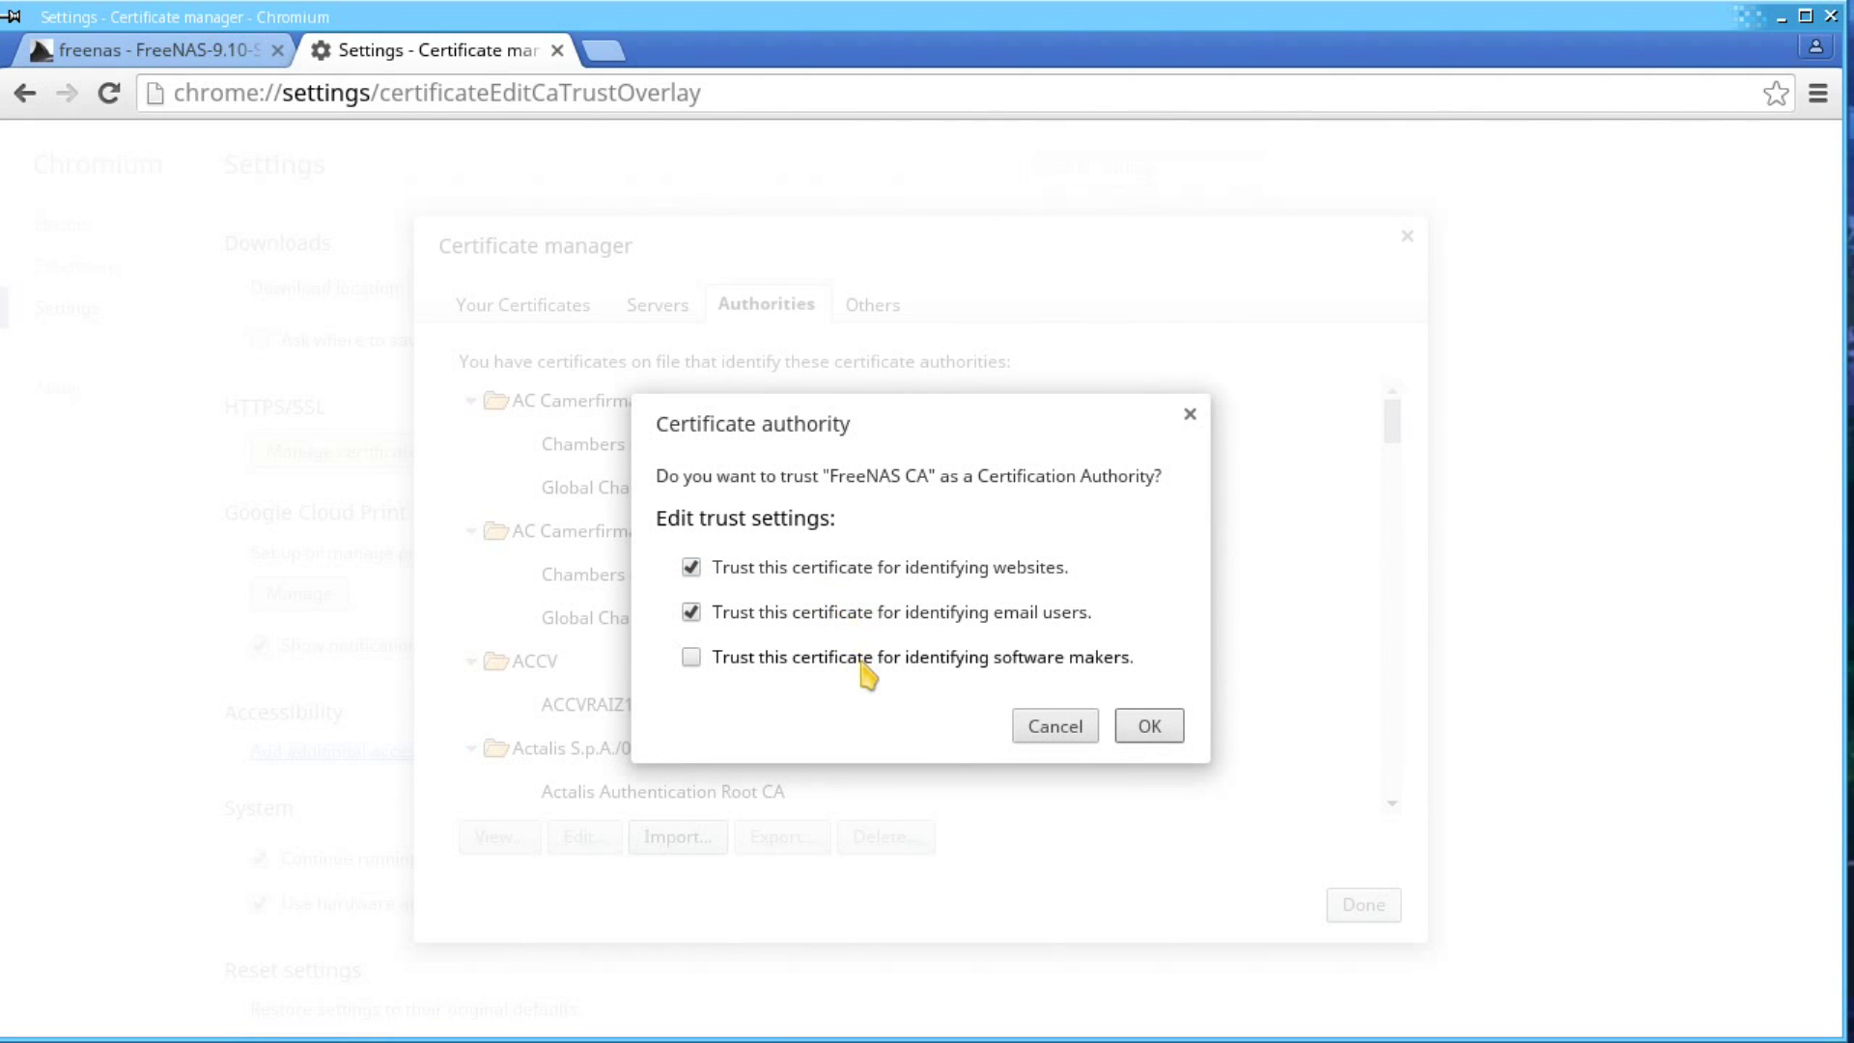
left_click(864, 662)
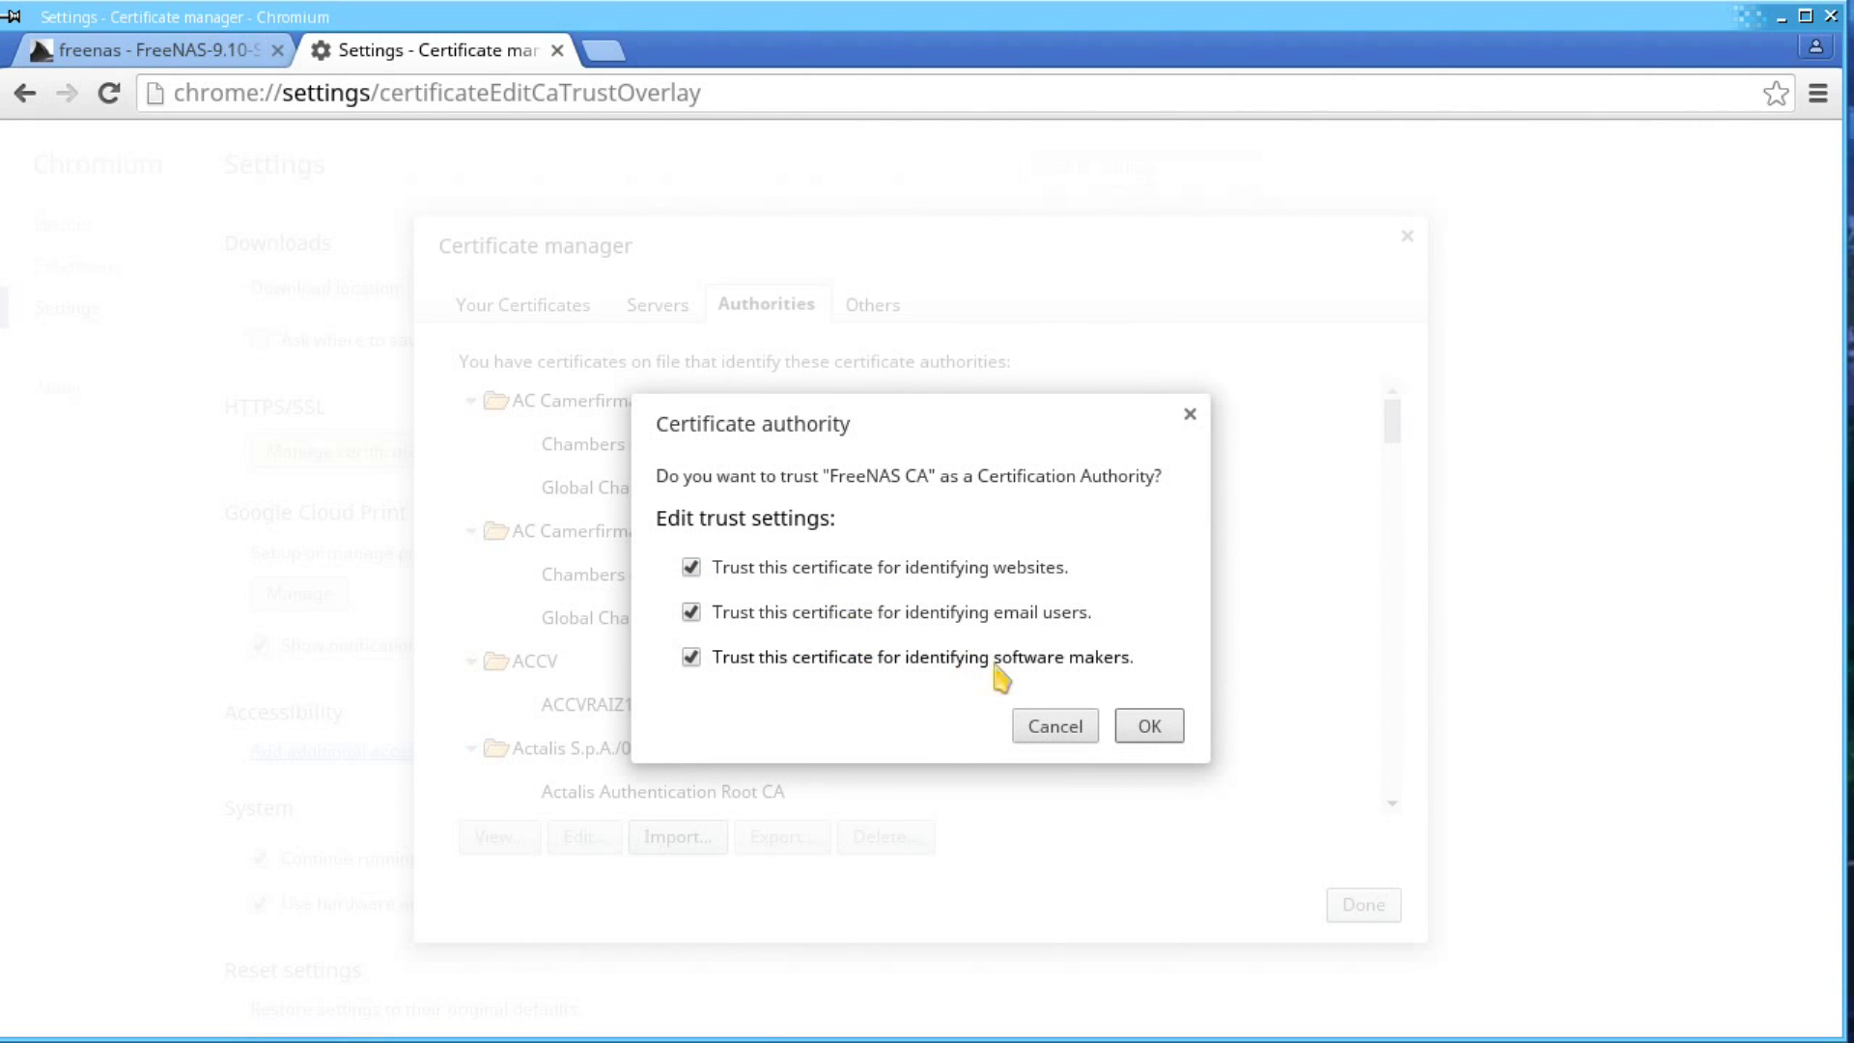
left_click(1151, 733)
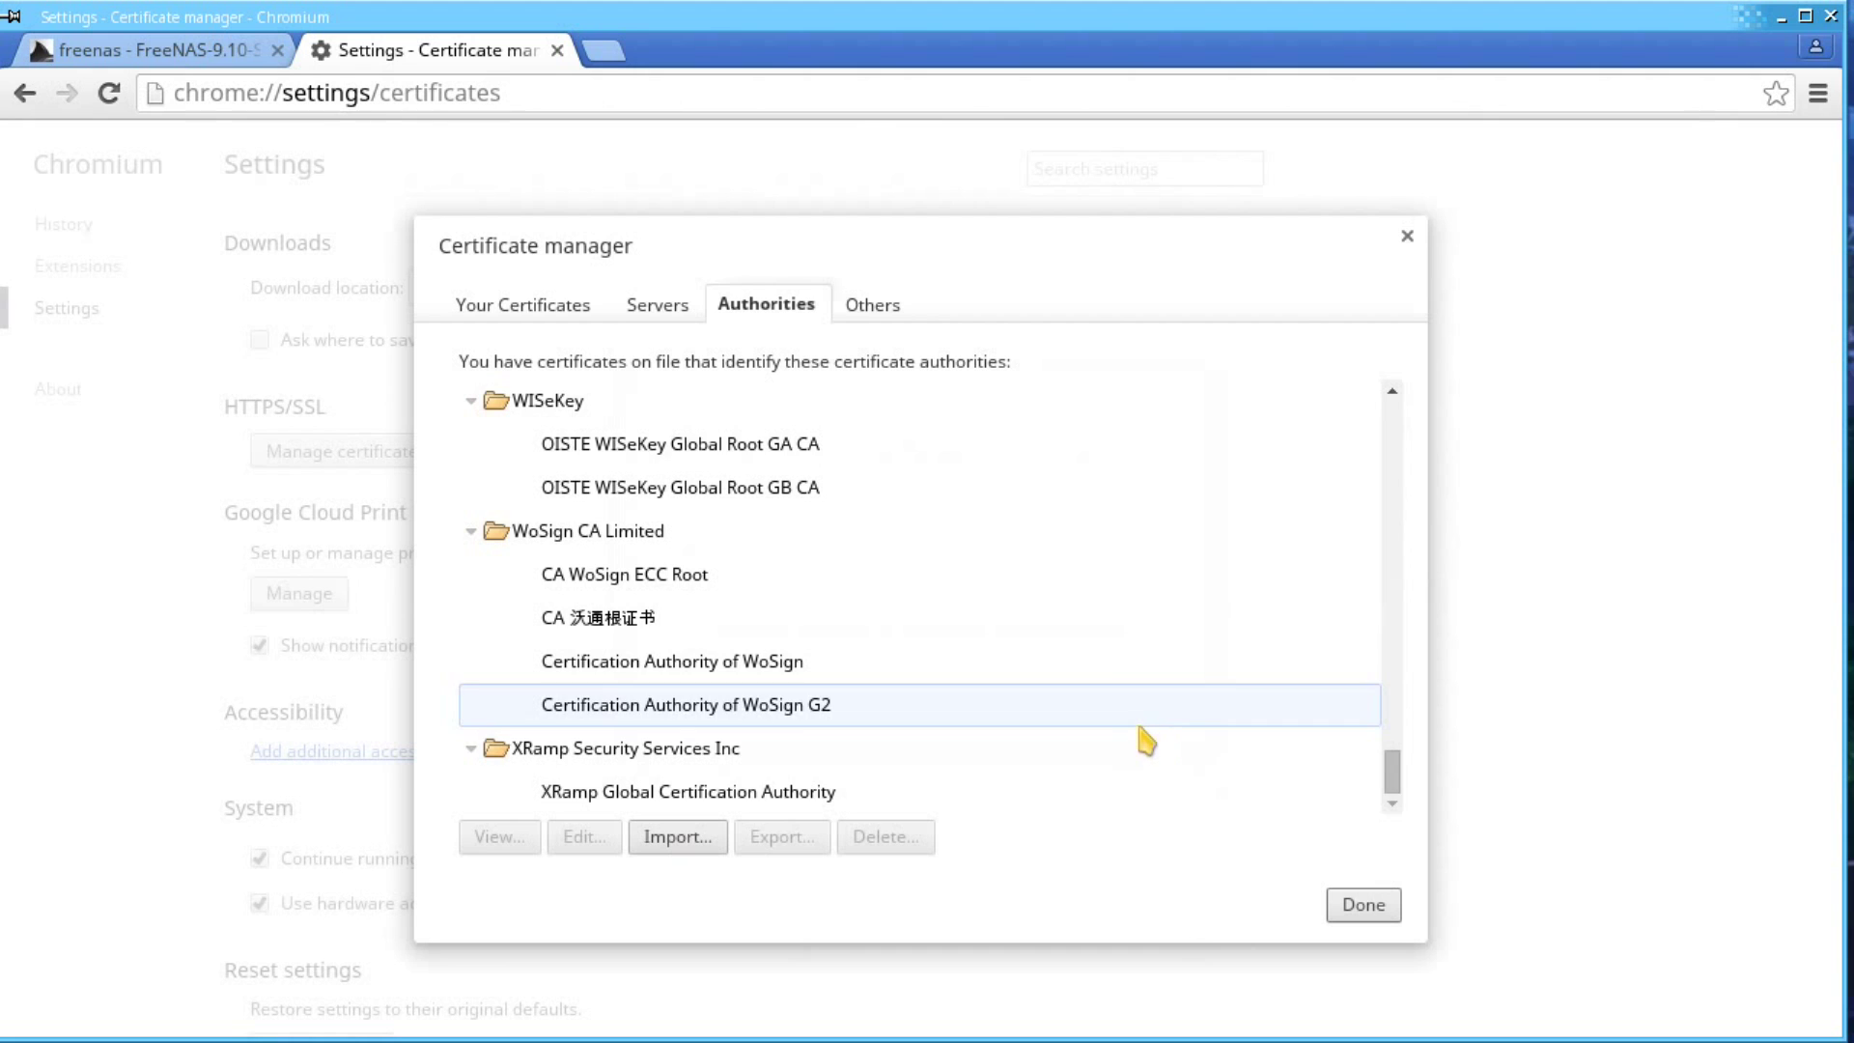
- Confirm FreeNAS CA is listed under iXsystems in Authorities, then close the certificate manager
left_click_drag(1390, 780, 1386, 621)
left_click(808, 695)
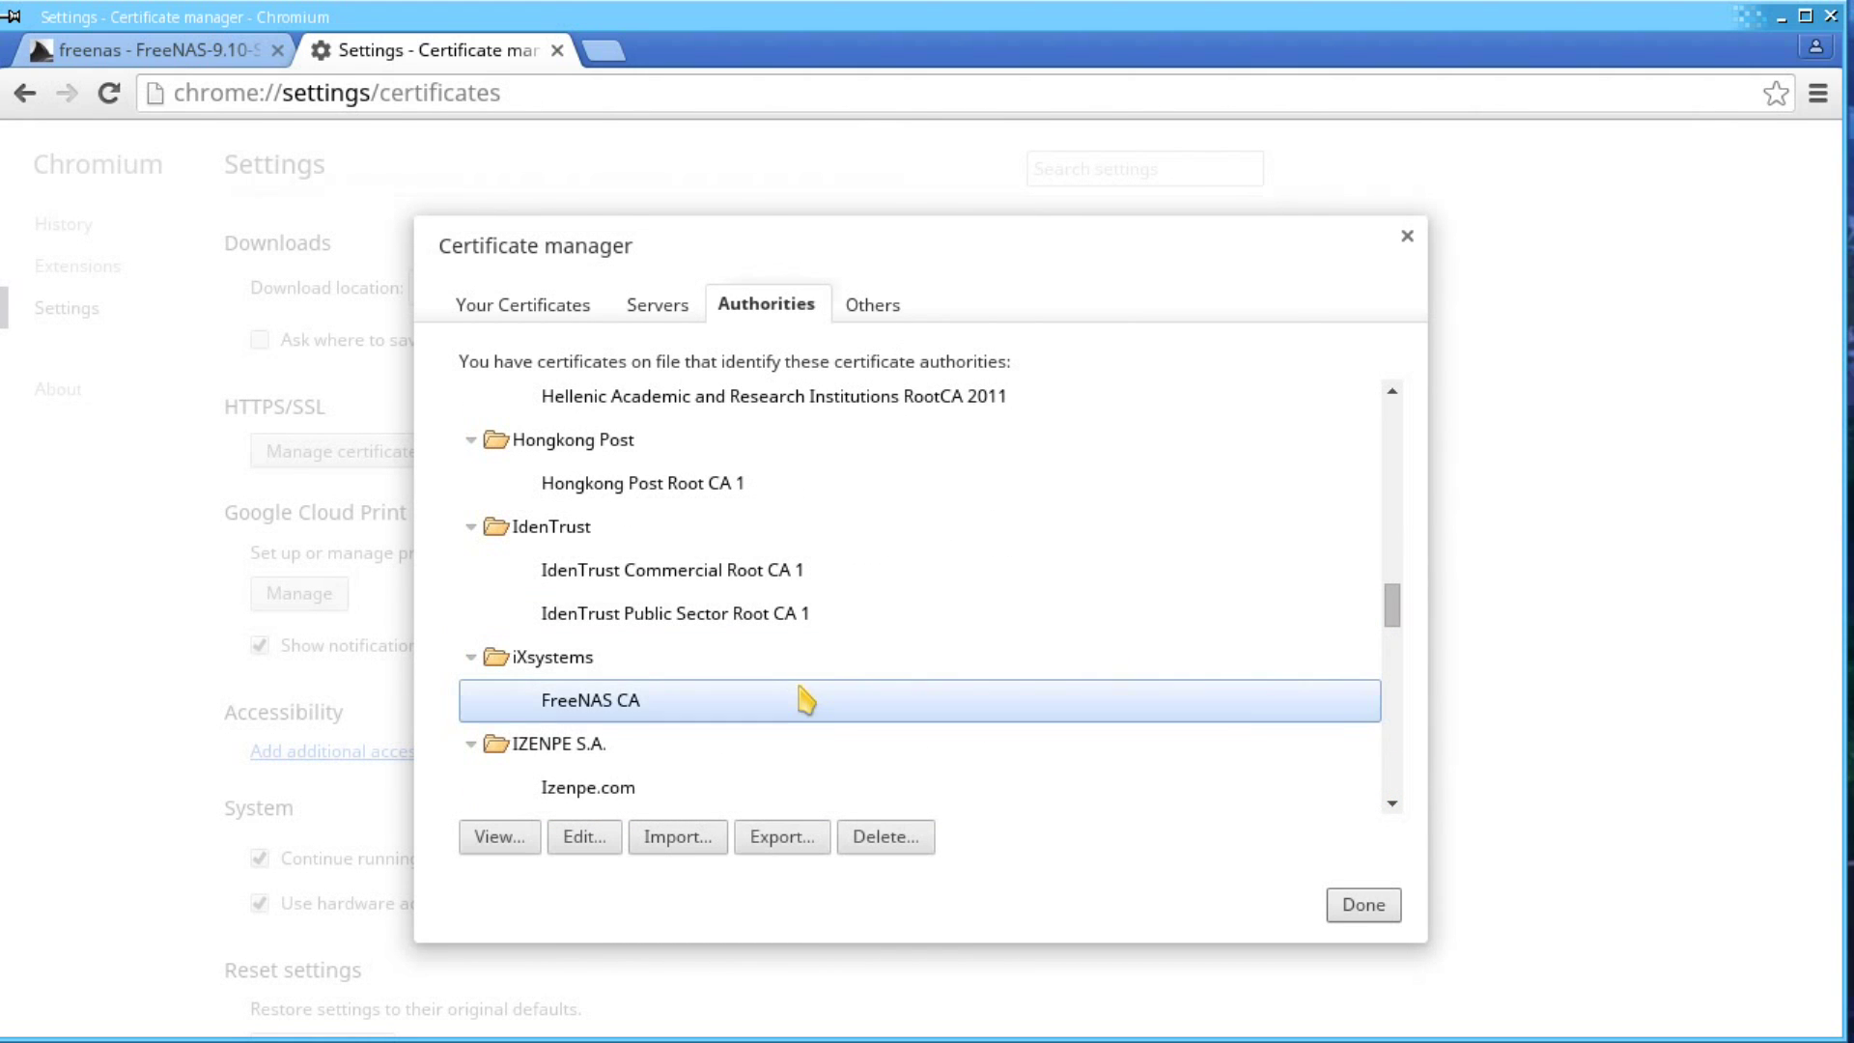
left_click(1361, 900)
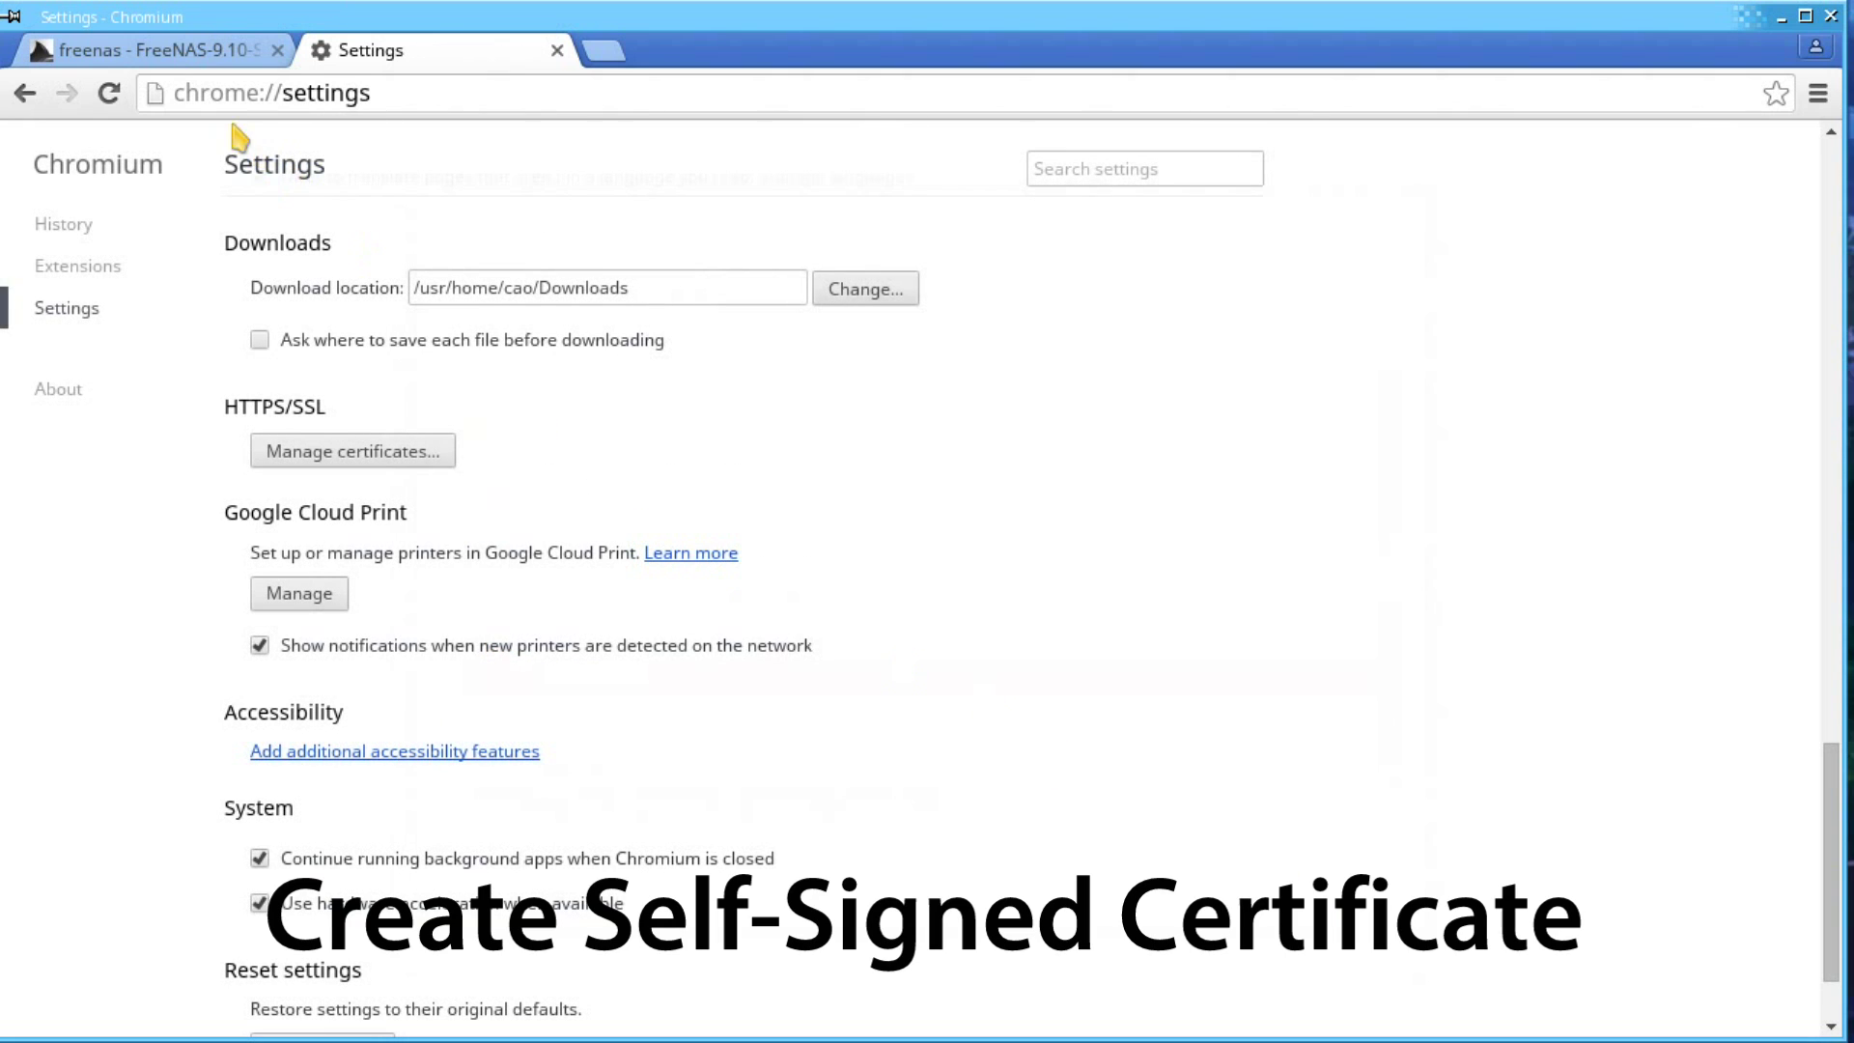
- Start a new internal certificate signed by FreeNAS Internal CA, named 'FreeNAS Internal Certificate'
left_click(242, 53)
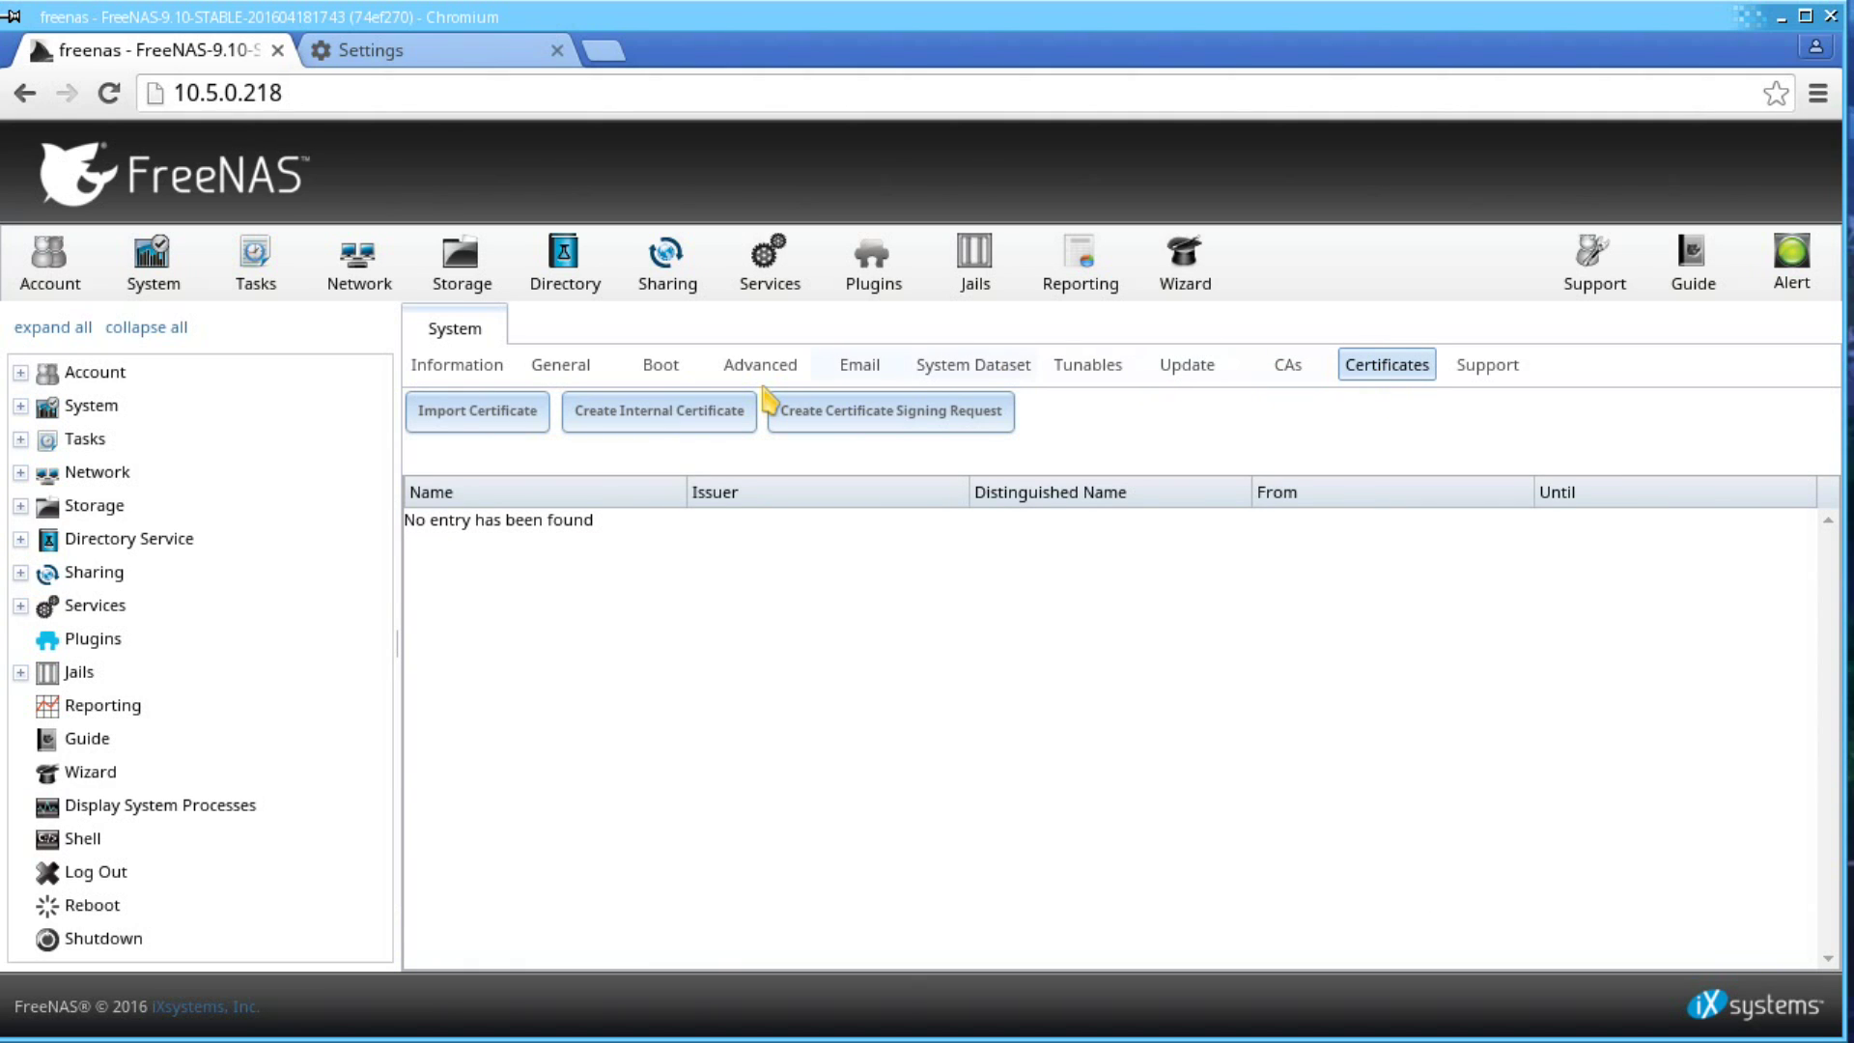
left_click(666, 417)
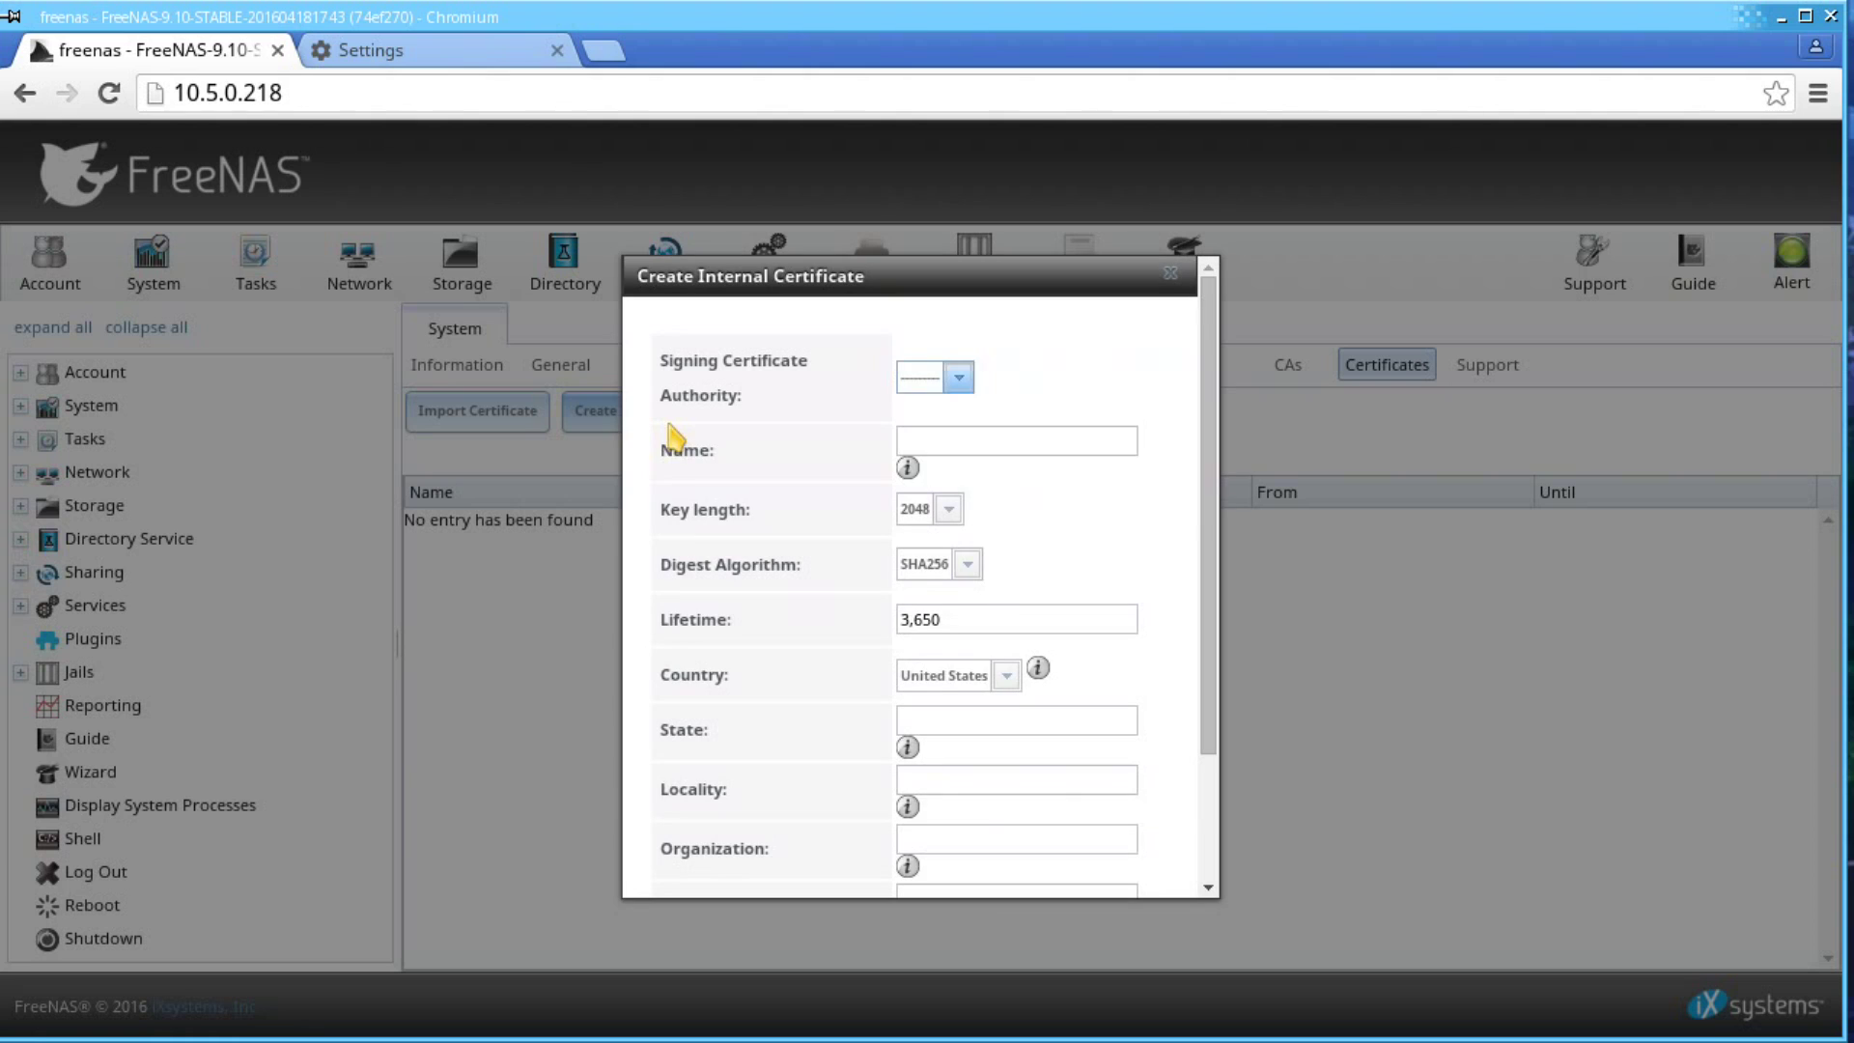
left_click(954, 377)
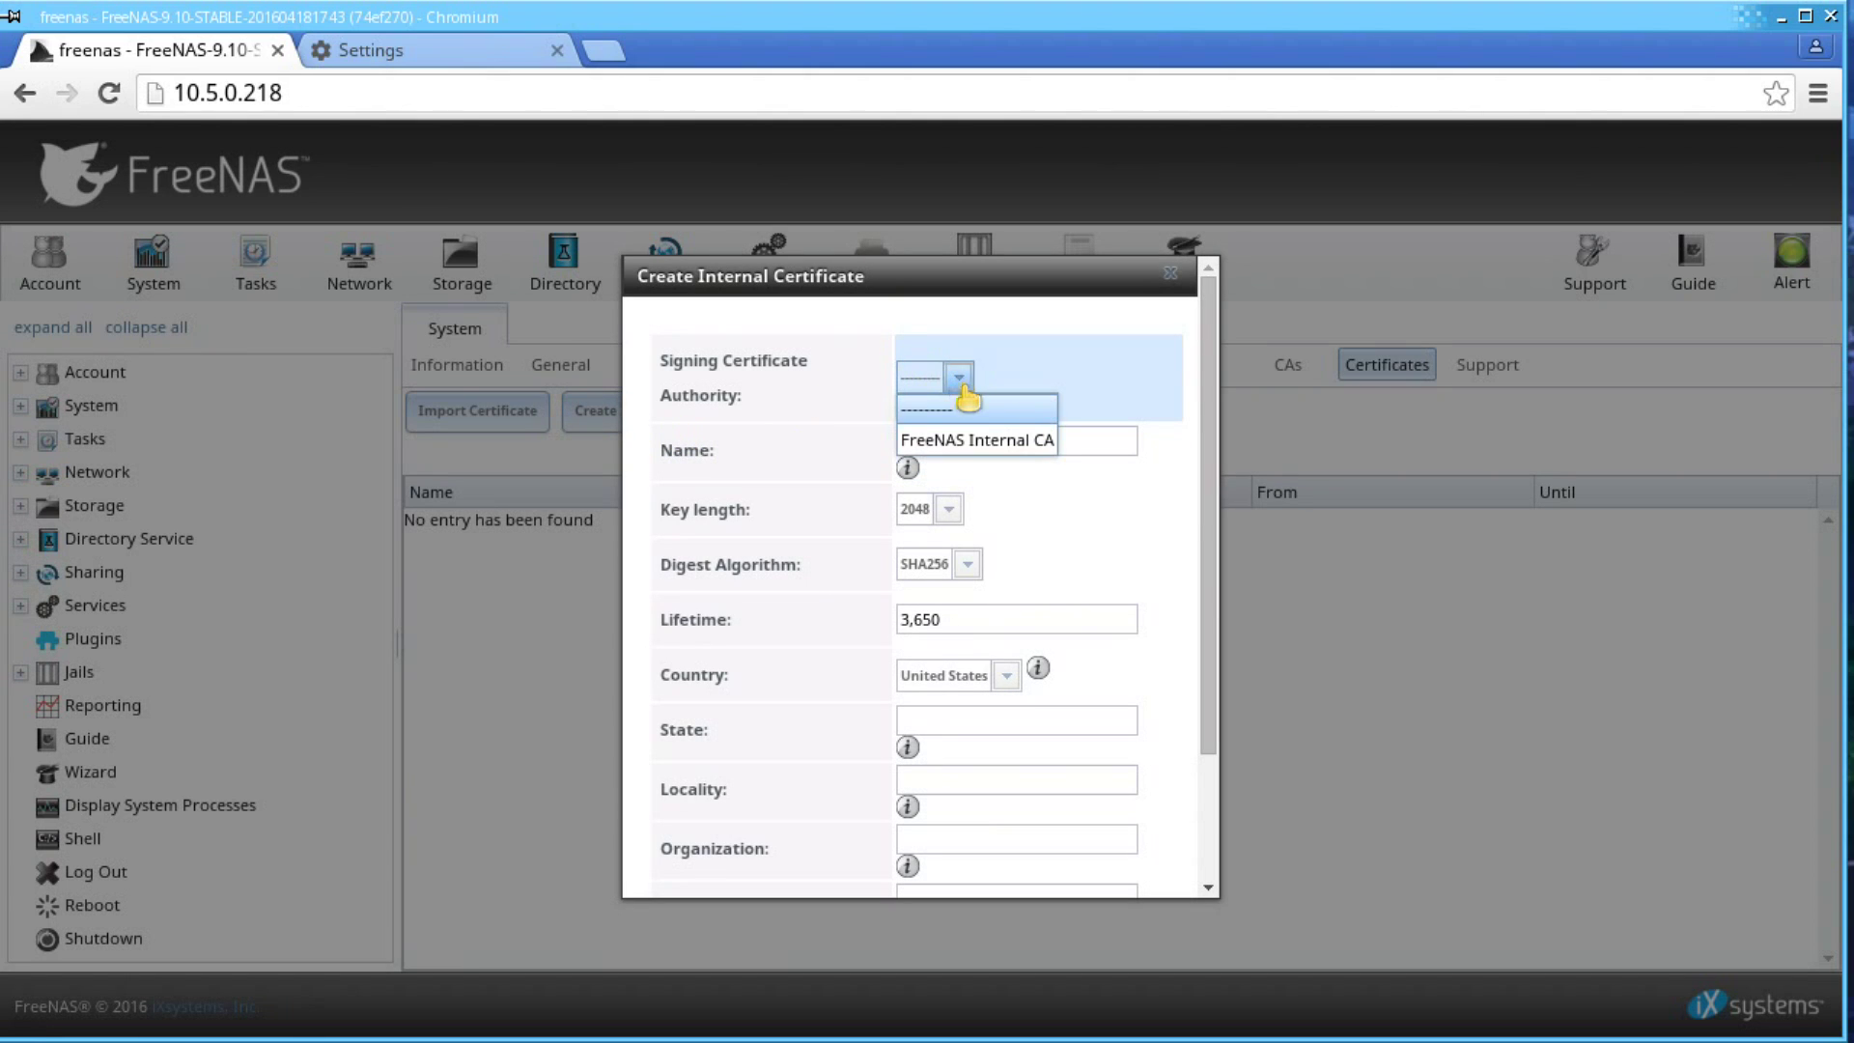
left_click(983, 441)
left_click(983, 442)
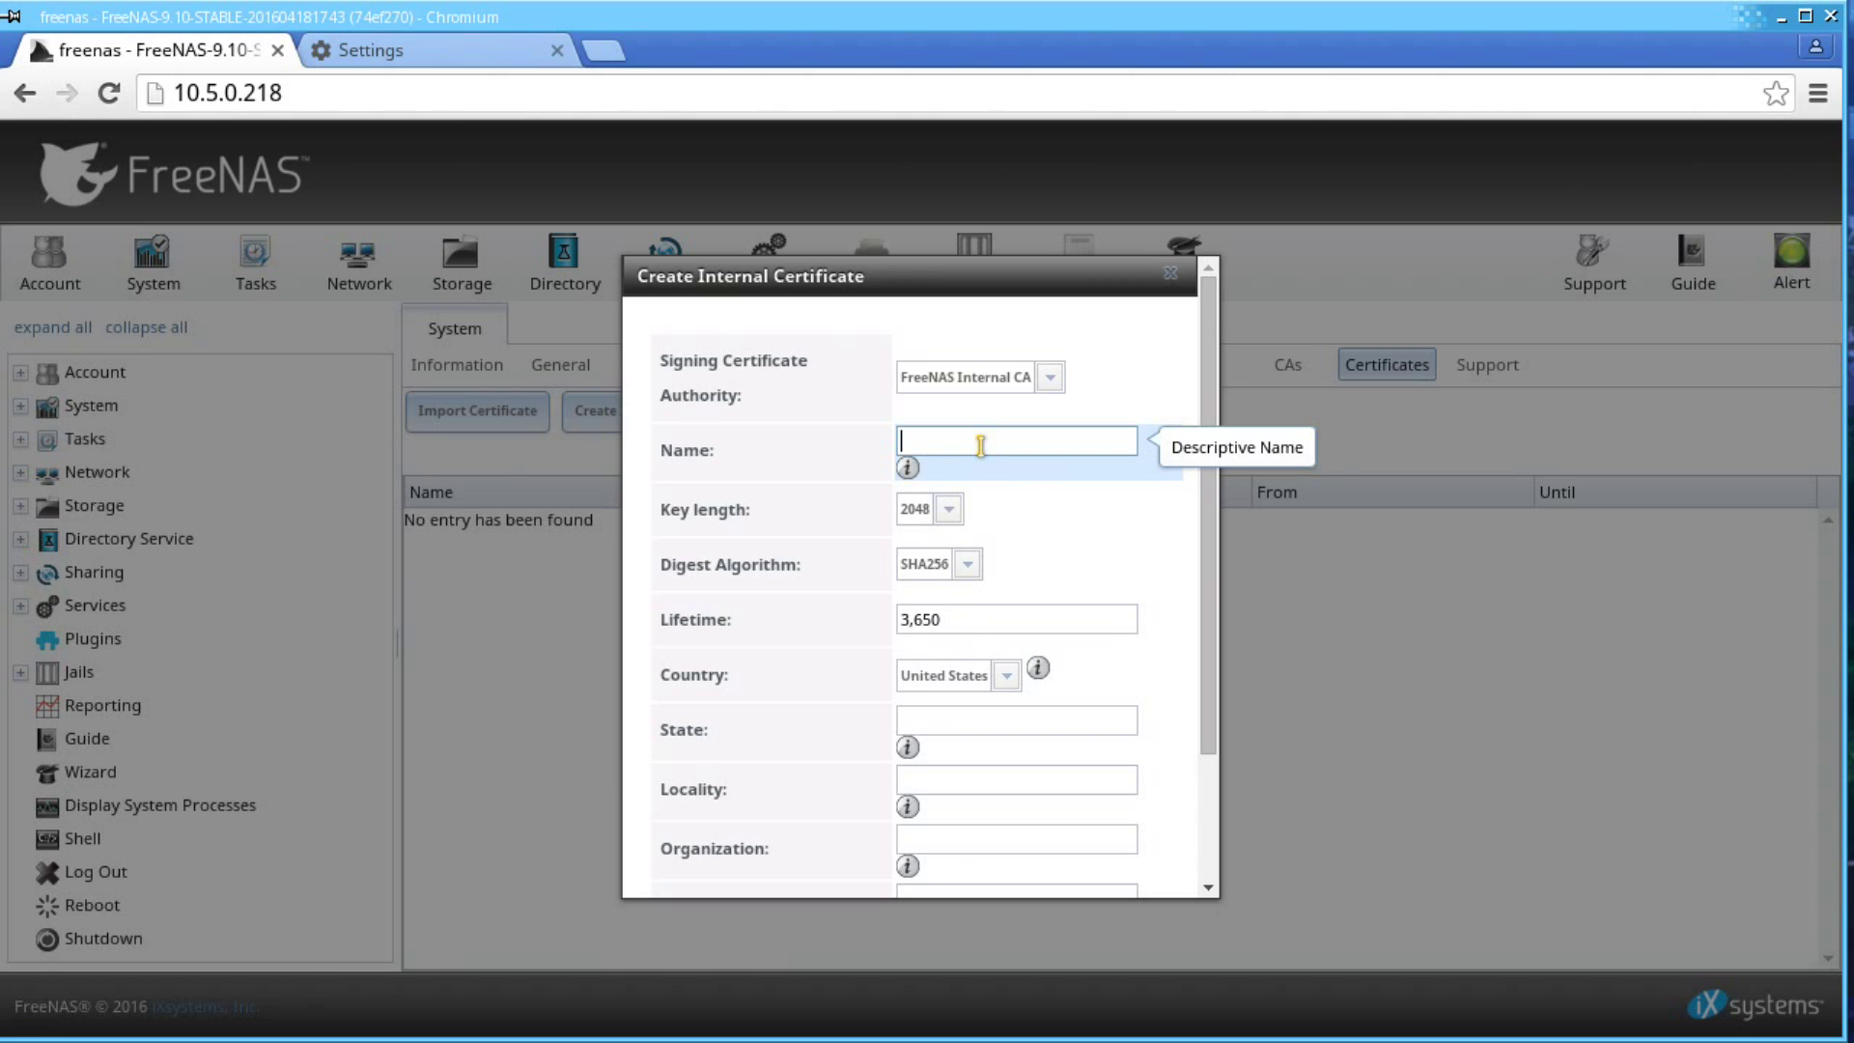
type("FreeN")
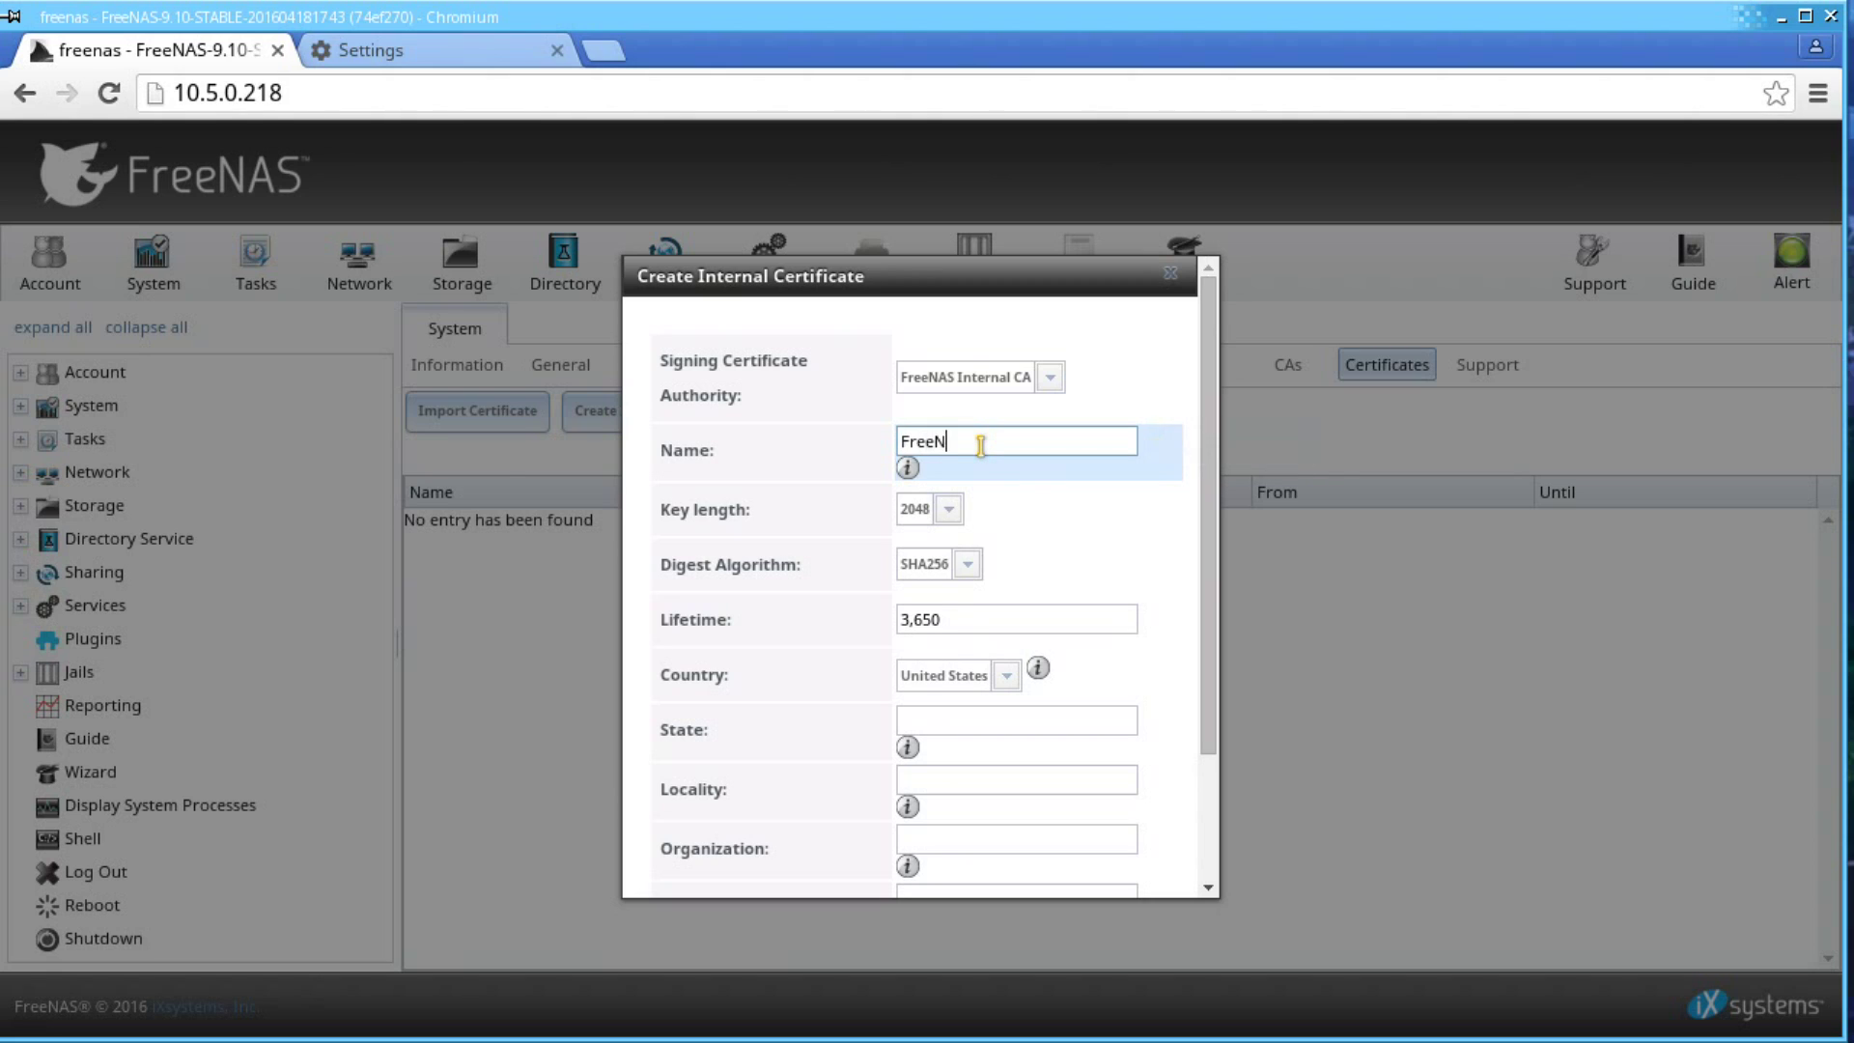
type("AS Internal Certificate")
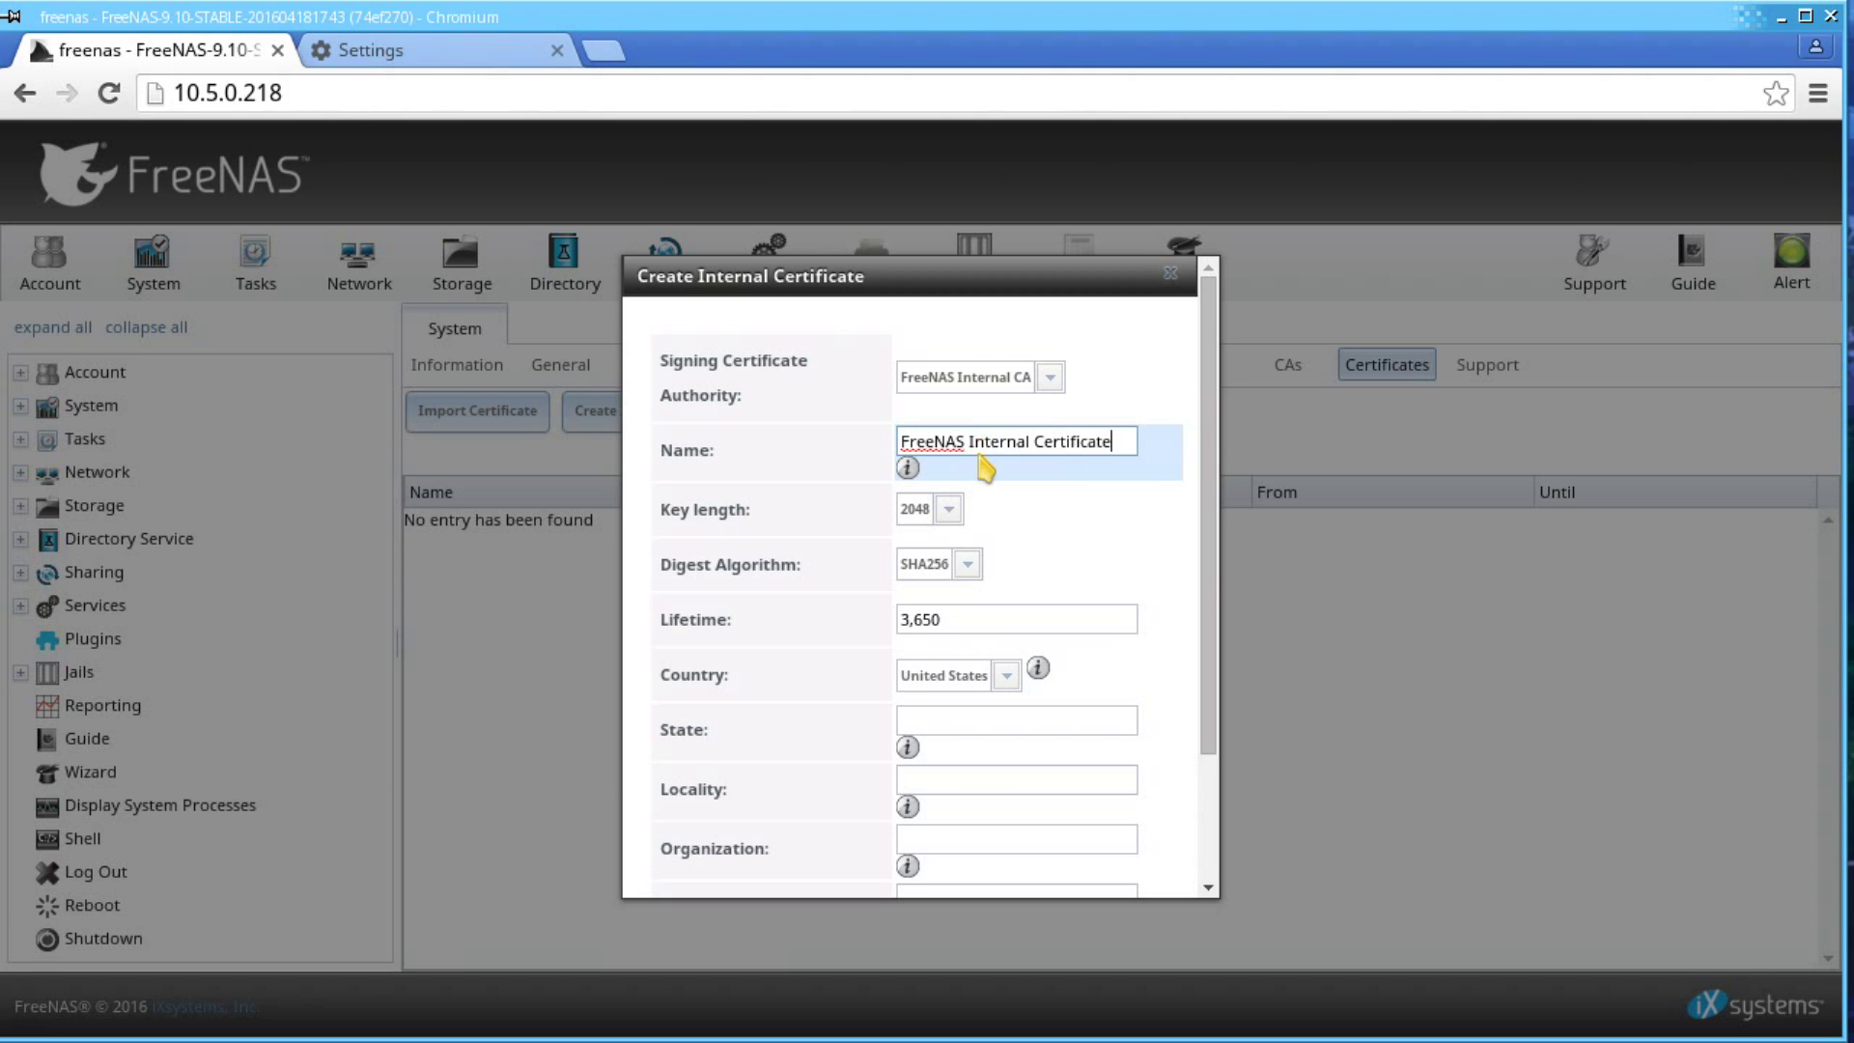
- Enter State CA, Locality Silicon Valley, Organization iXsystems and the contact e-mail for the certificate
scroll(983, 471, "down", 3)
left_click(976, 568)
type("CA")
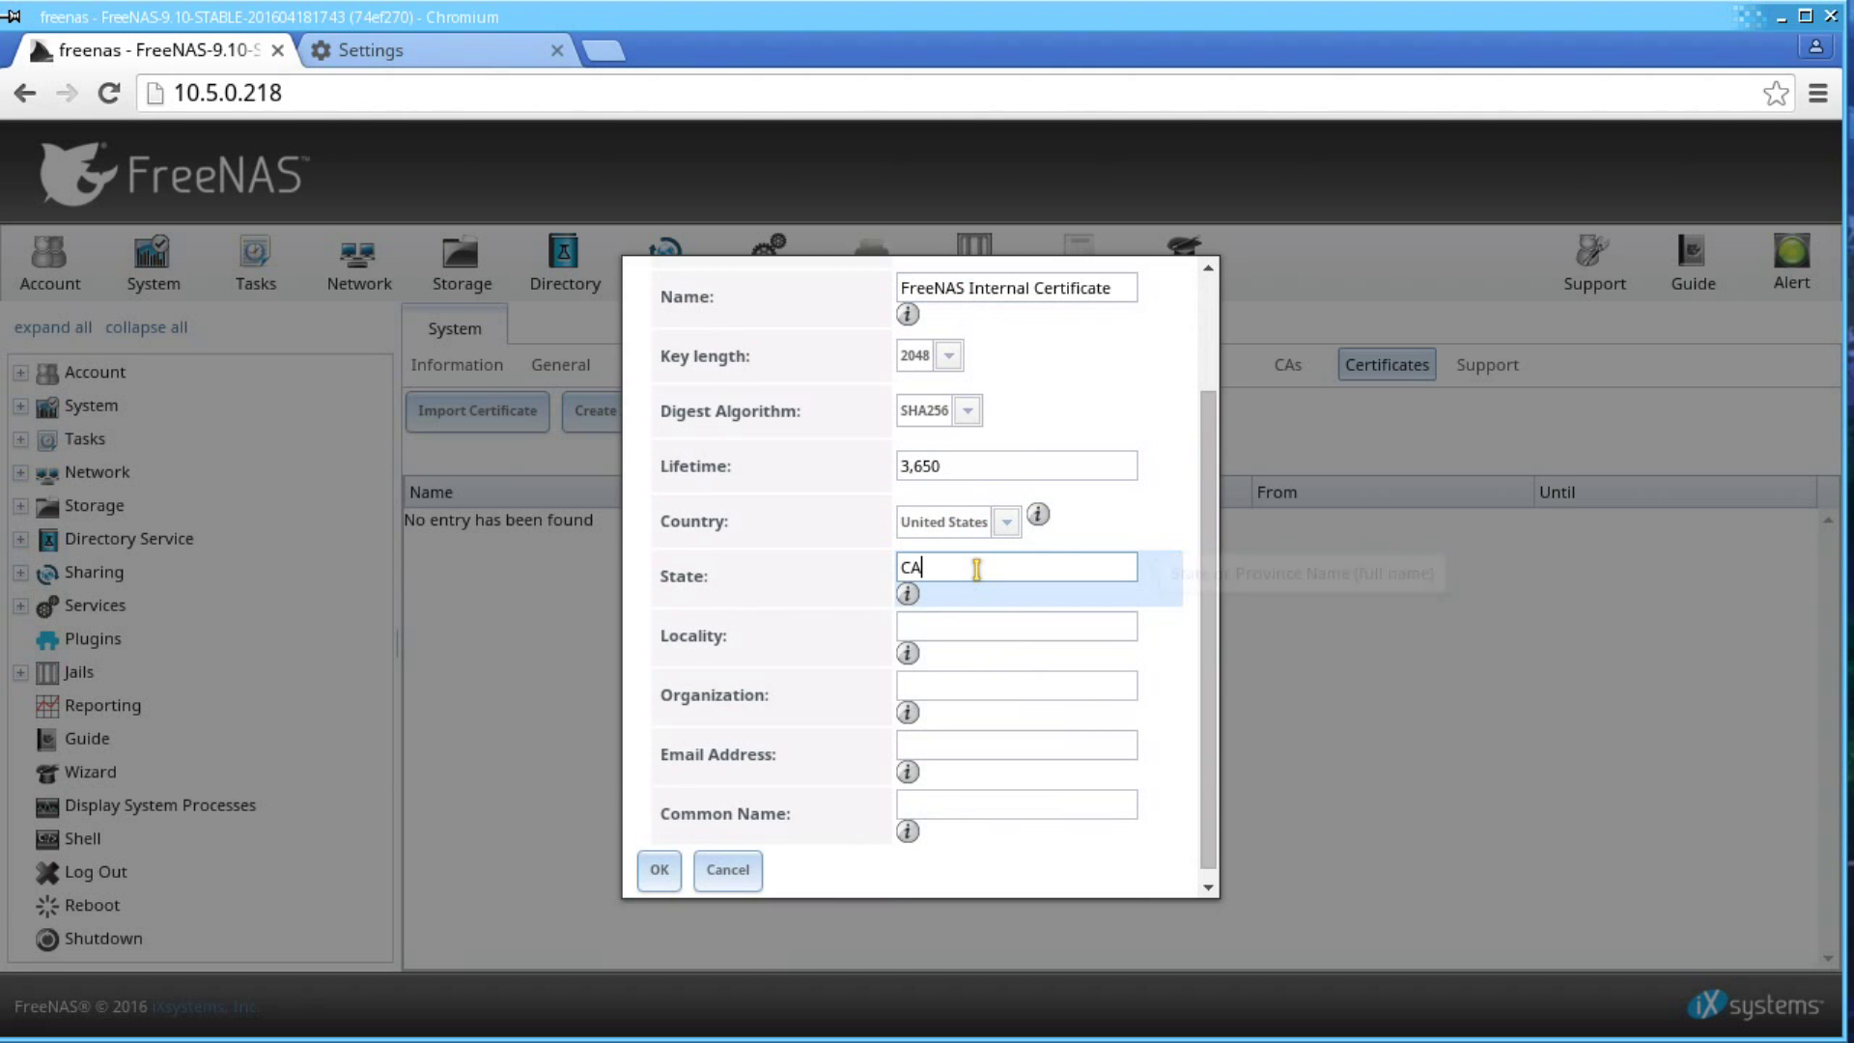
key("Tab")
type("Silicon Valley")
key("Tab")
type("iXsystems")
key("Tab")
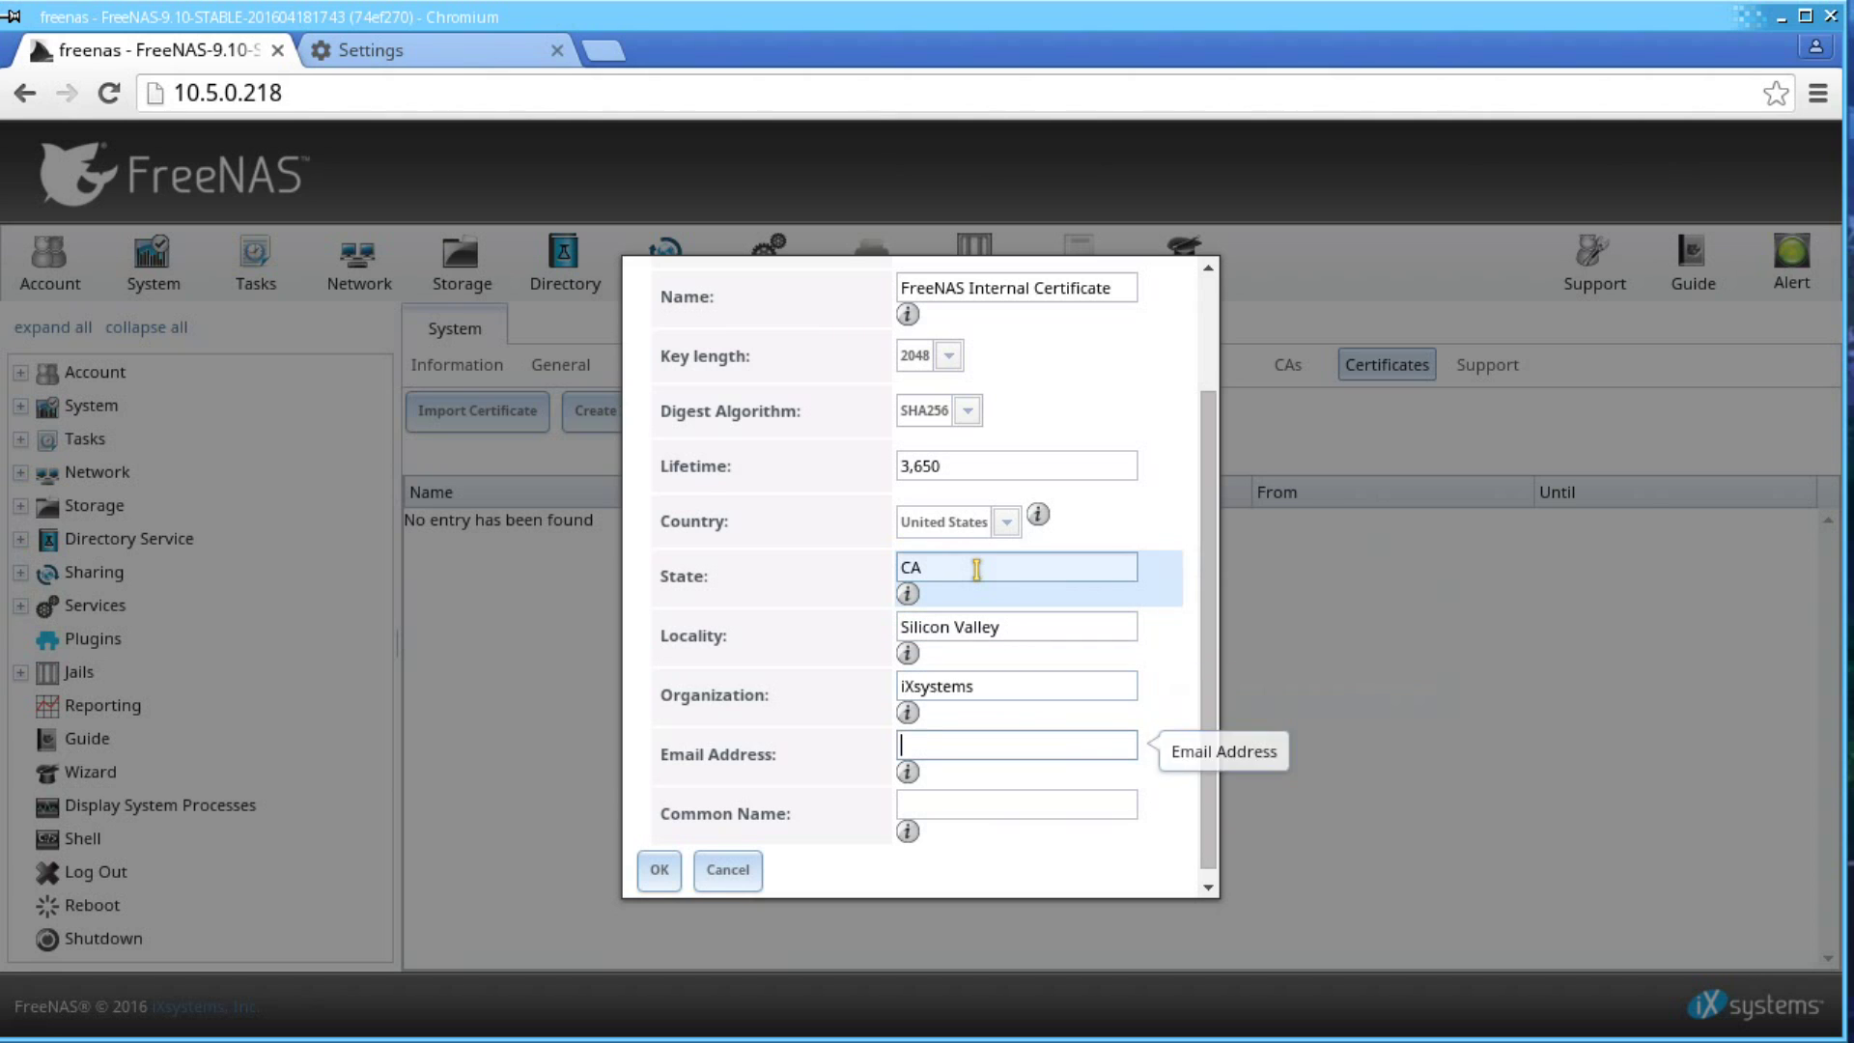
key("Tab")
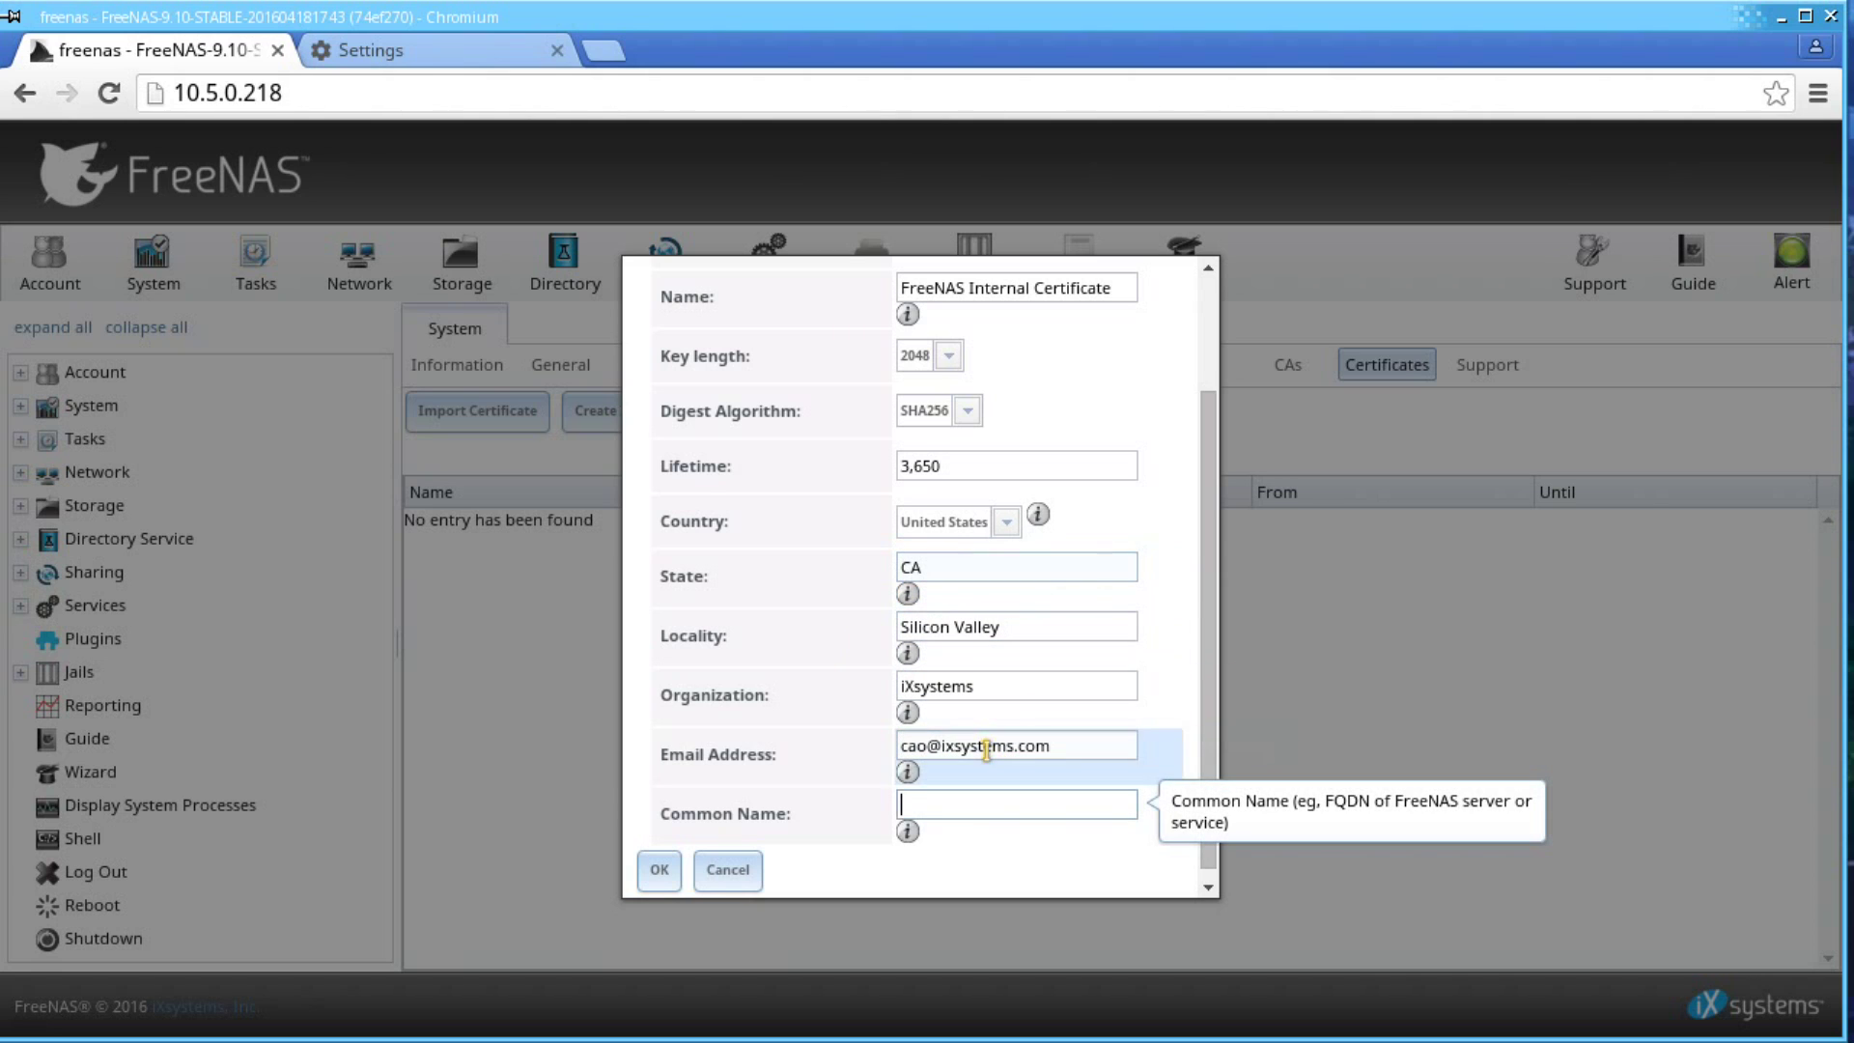
- Set the common name to the server address 10.5.0.218, create the certificate and select it
left_click(340, 91)
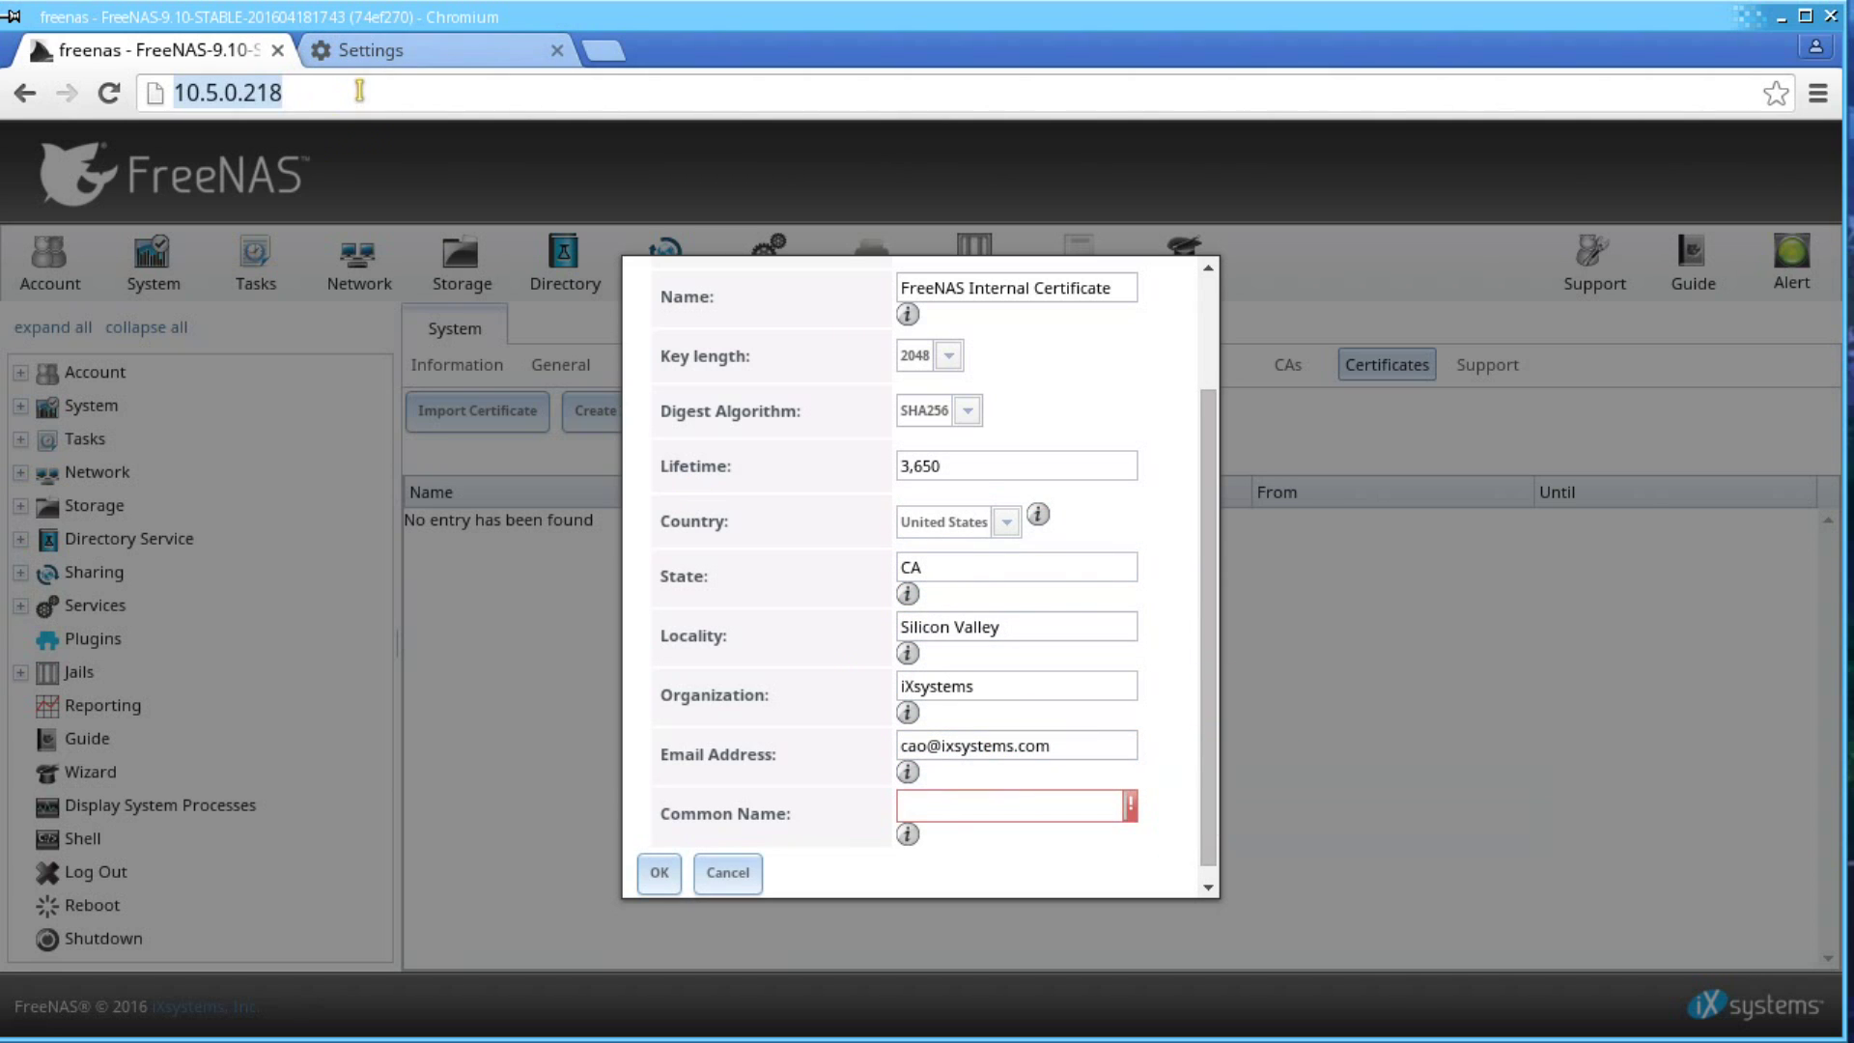
left_click(980, 805)
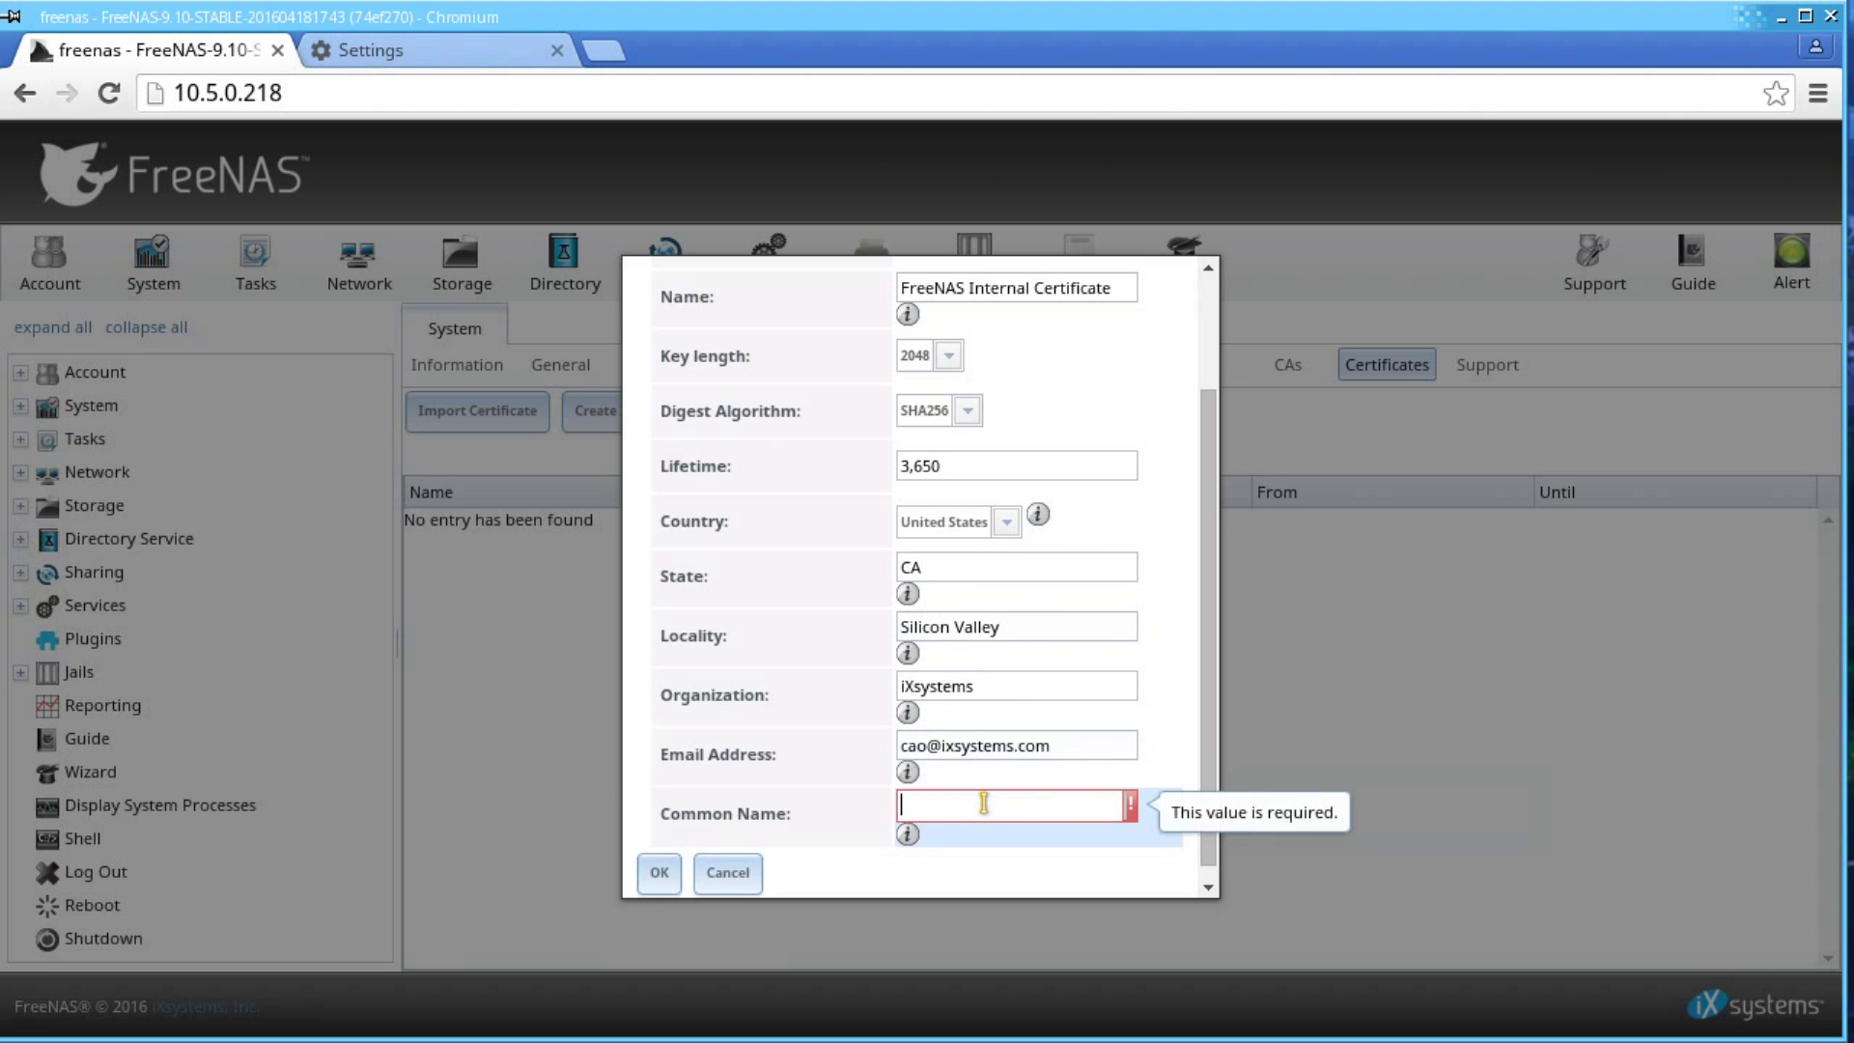
type("10.5.0.218")
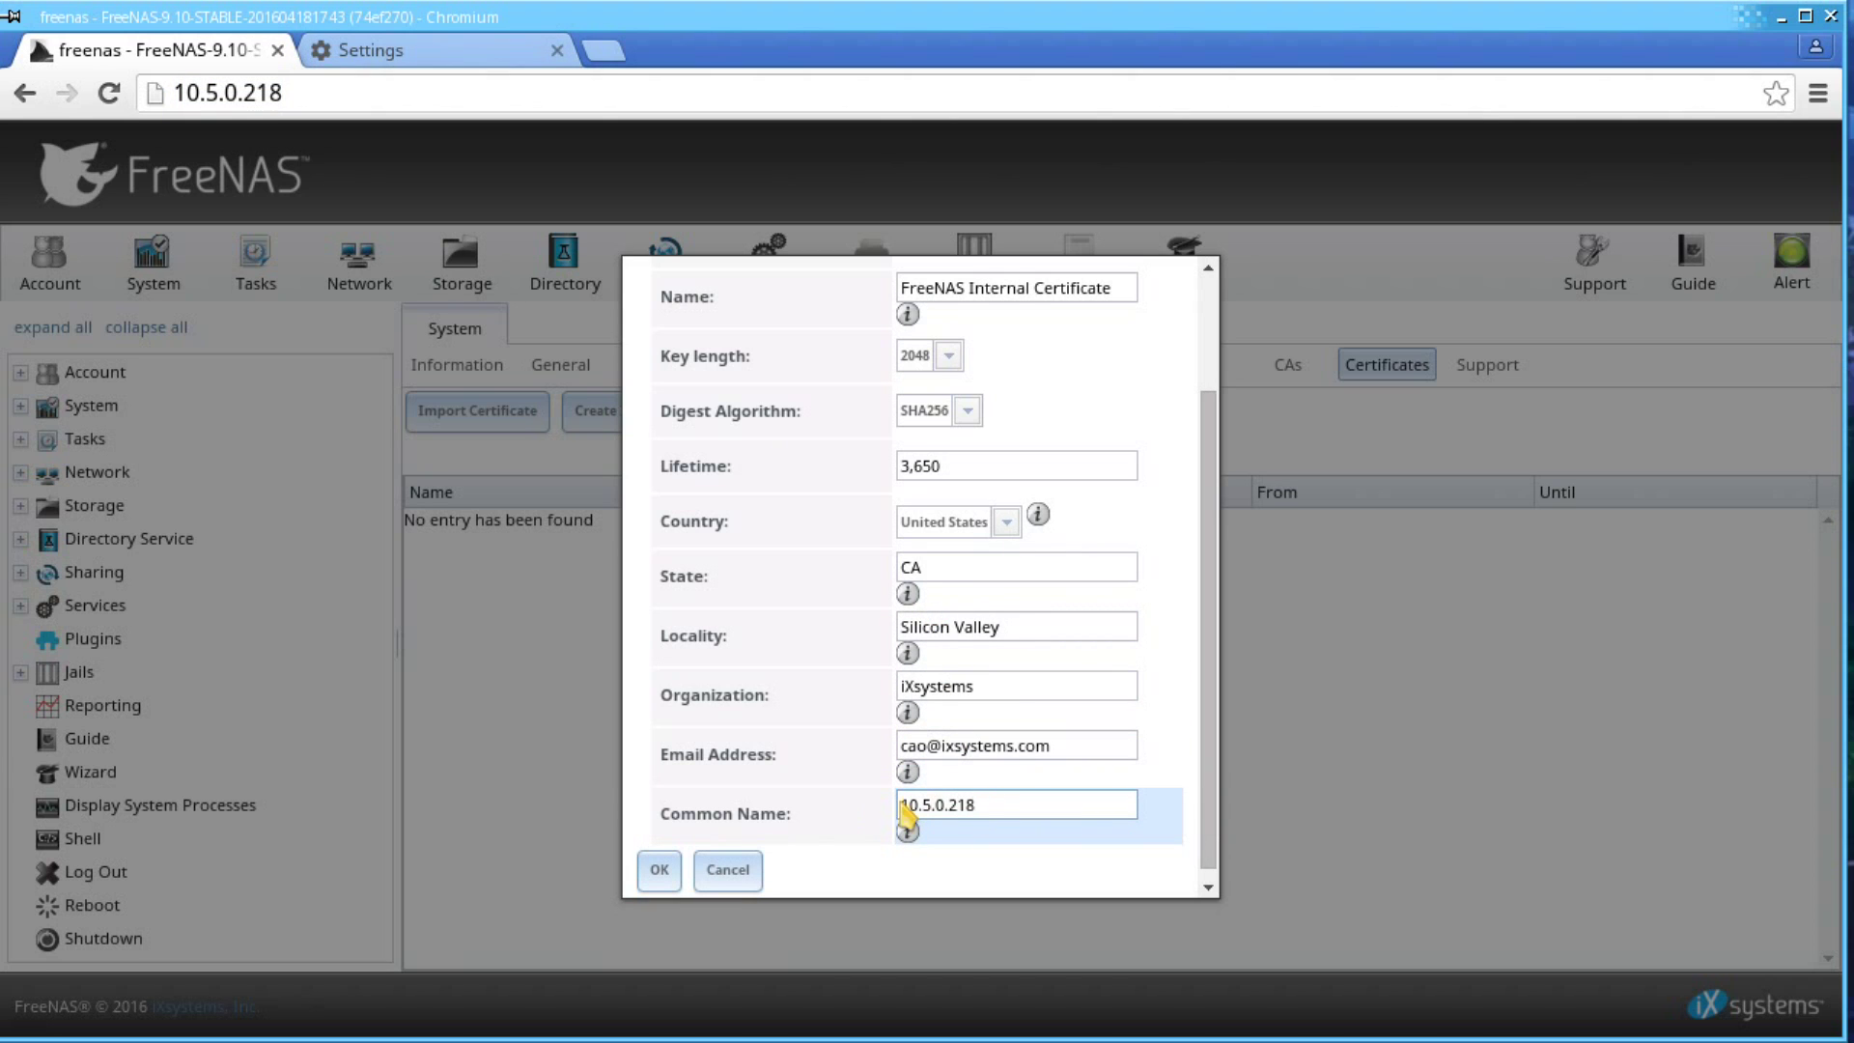
left_click(676, 872)
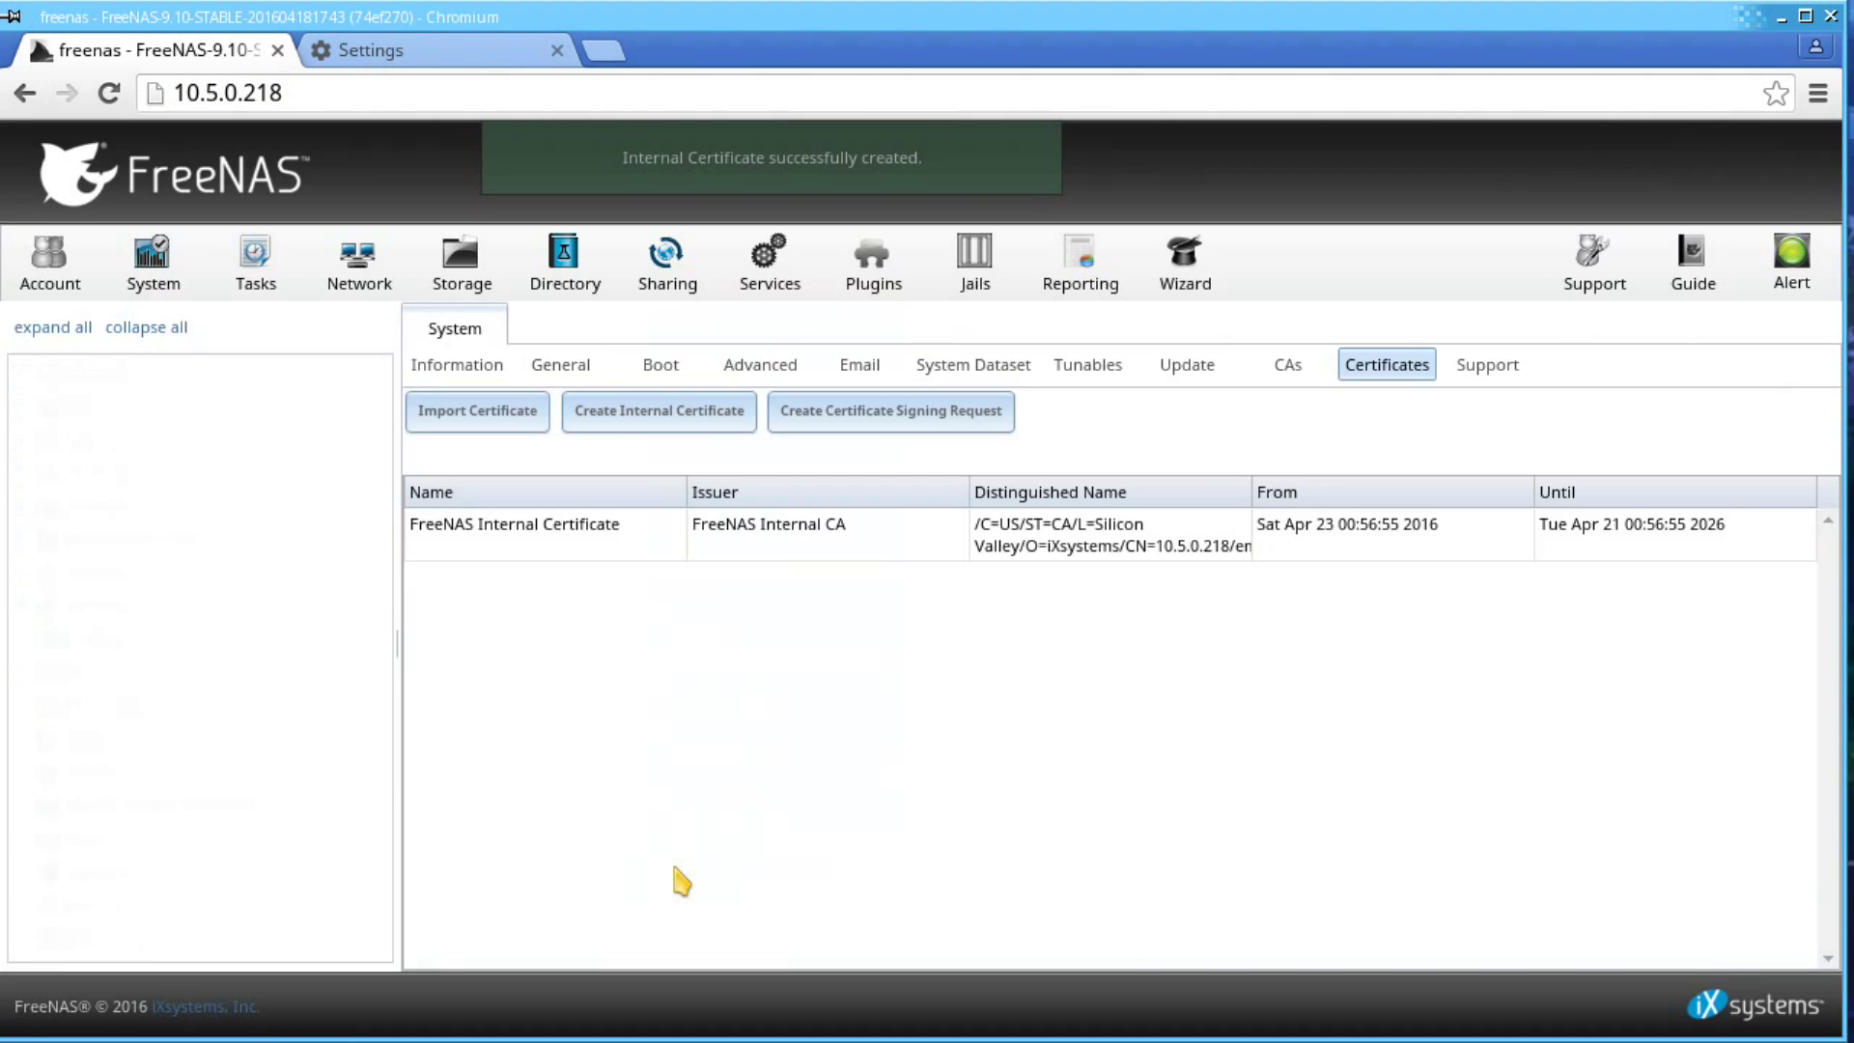
left_click(617, 552)
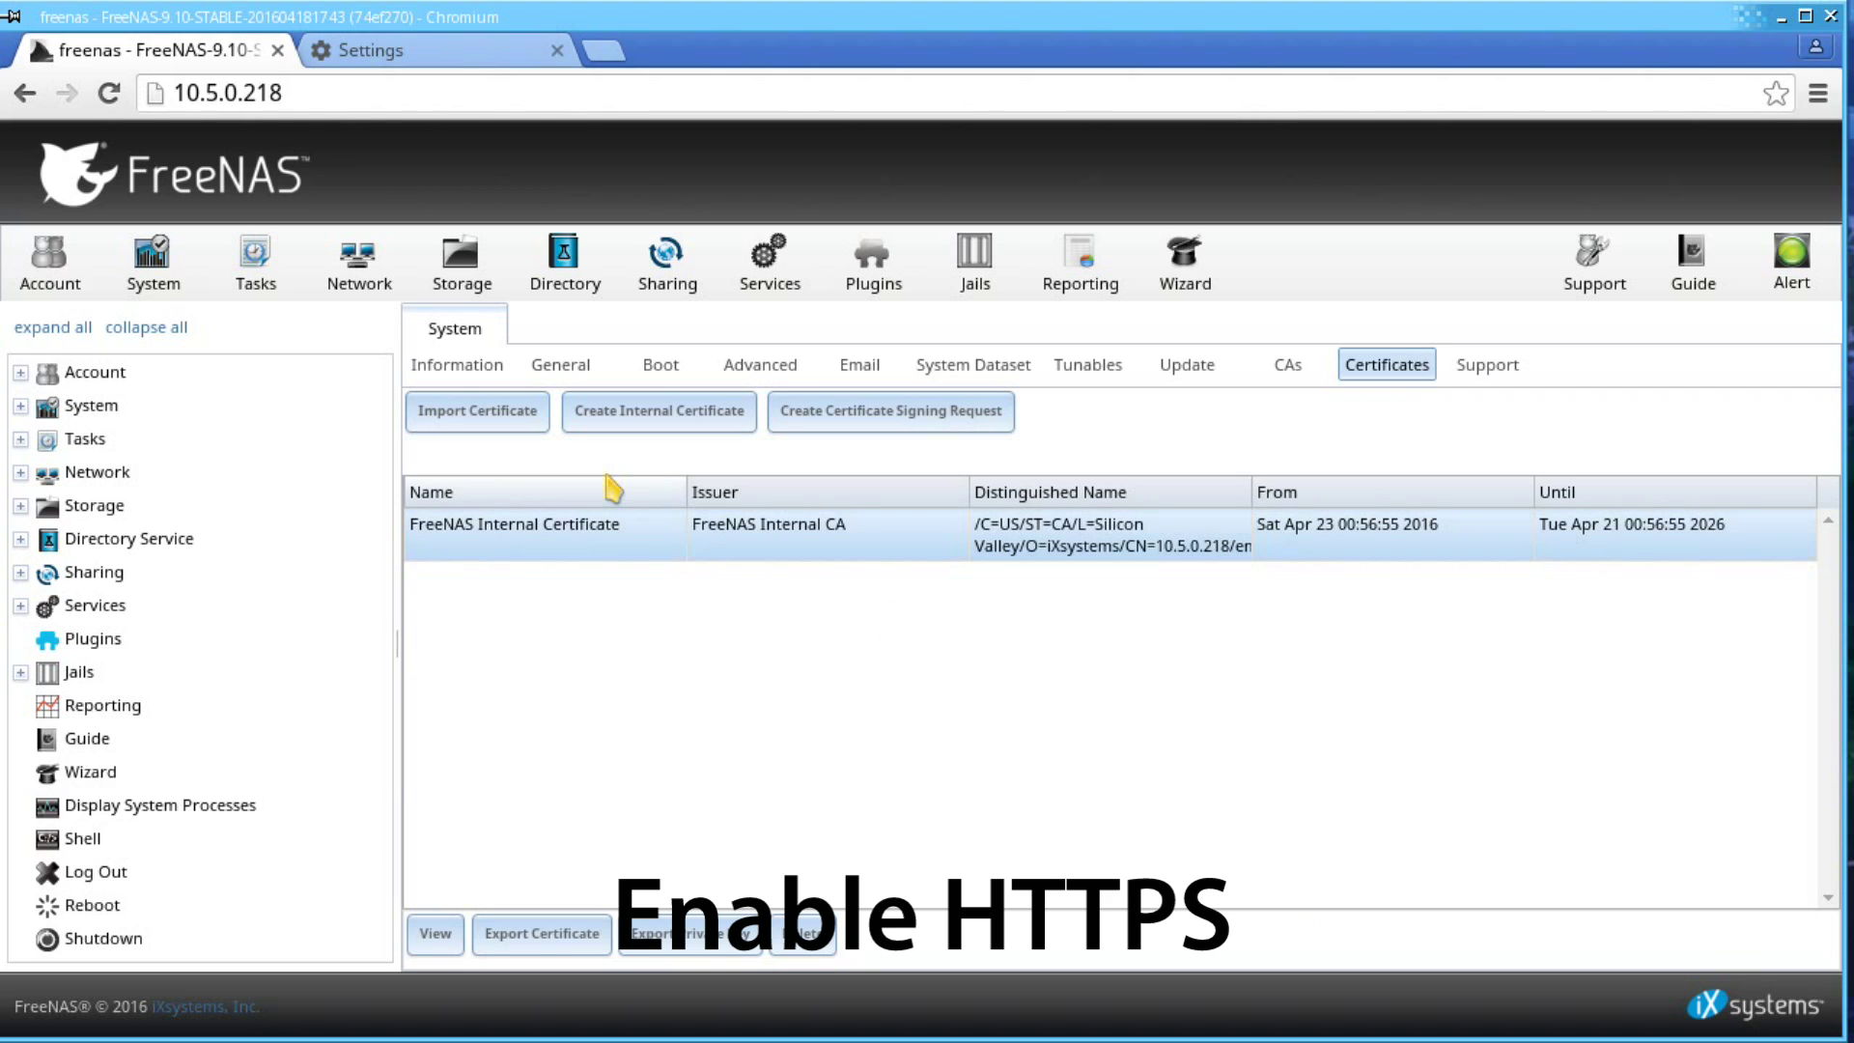
- In General settings, set the web GUI protocol to HTTPS with FreeNAS Internal Certificate and save
left_click(560, 367)
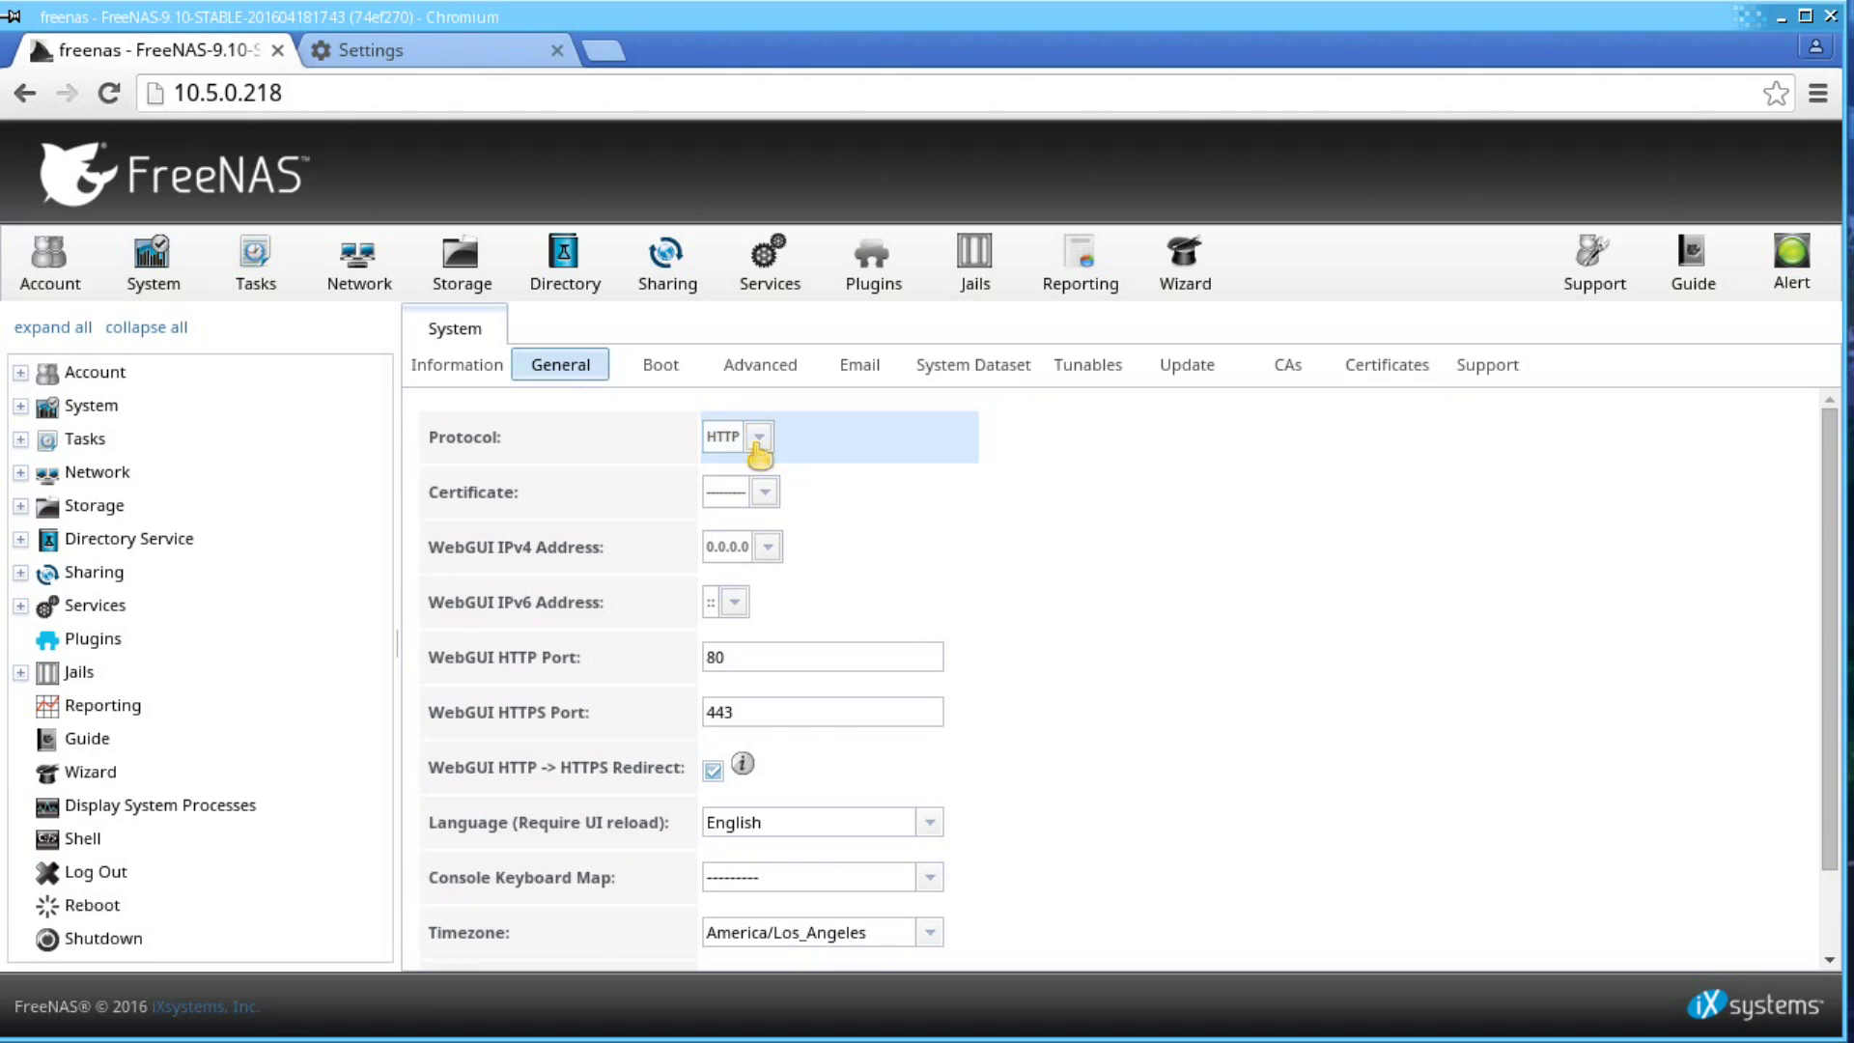
left_click(759, 440)
left_click(770, 500)
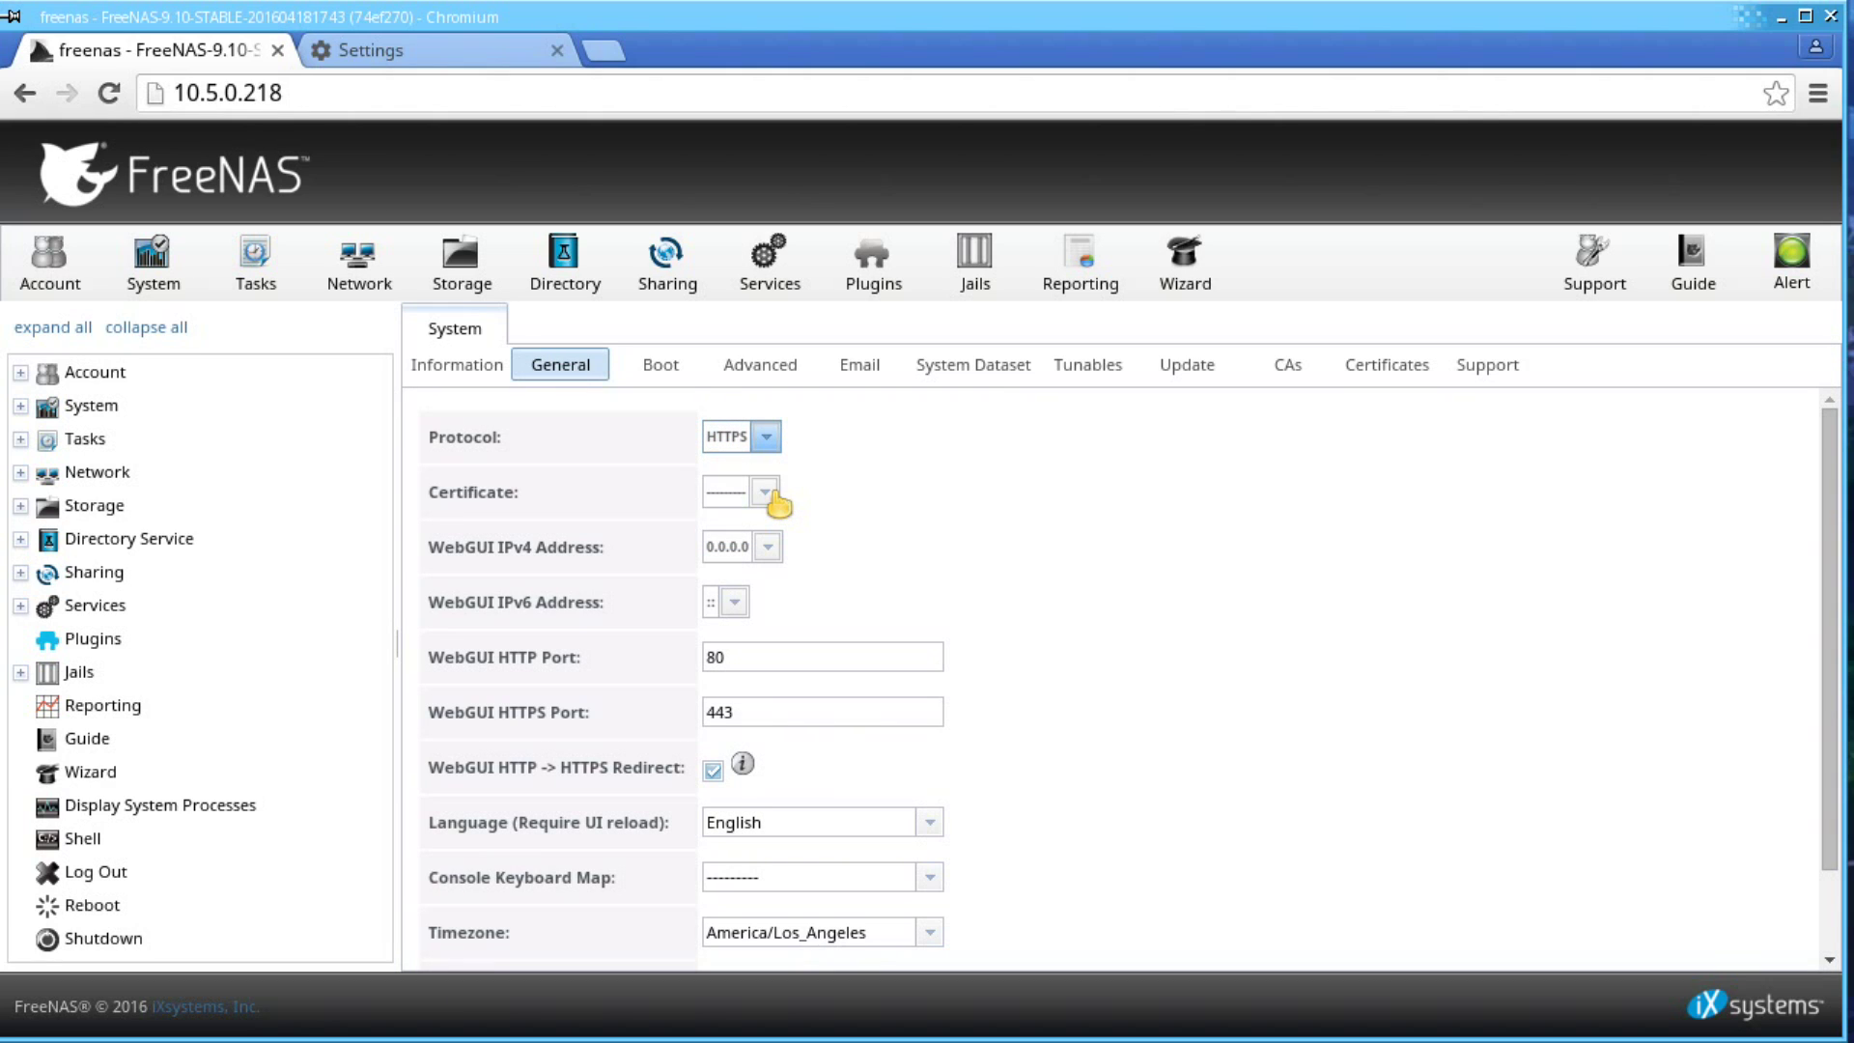
left_click(772, 494)
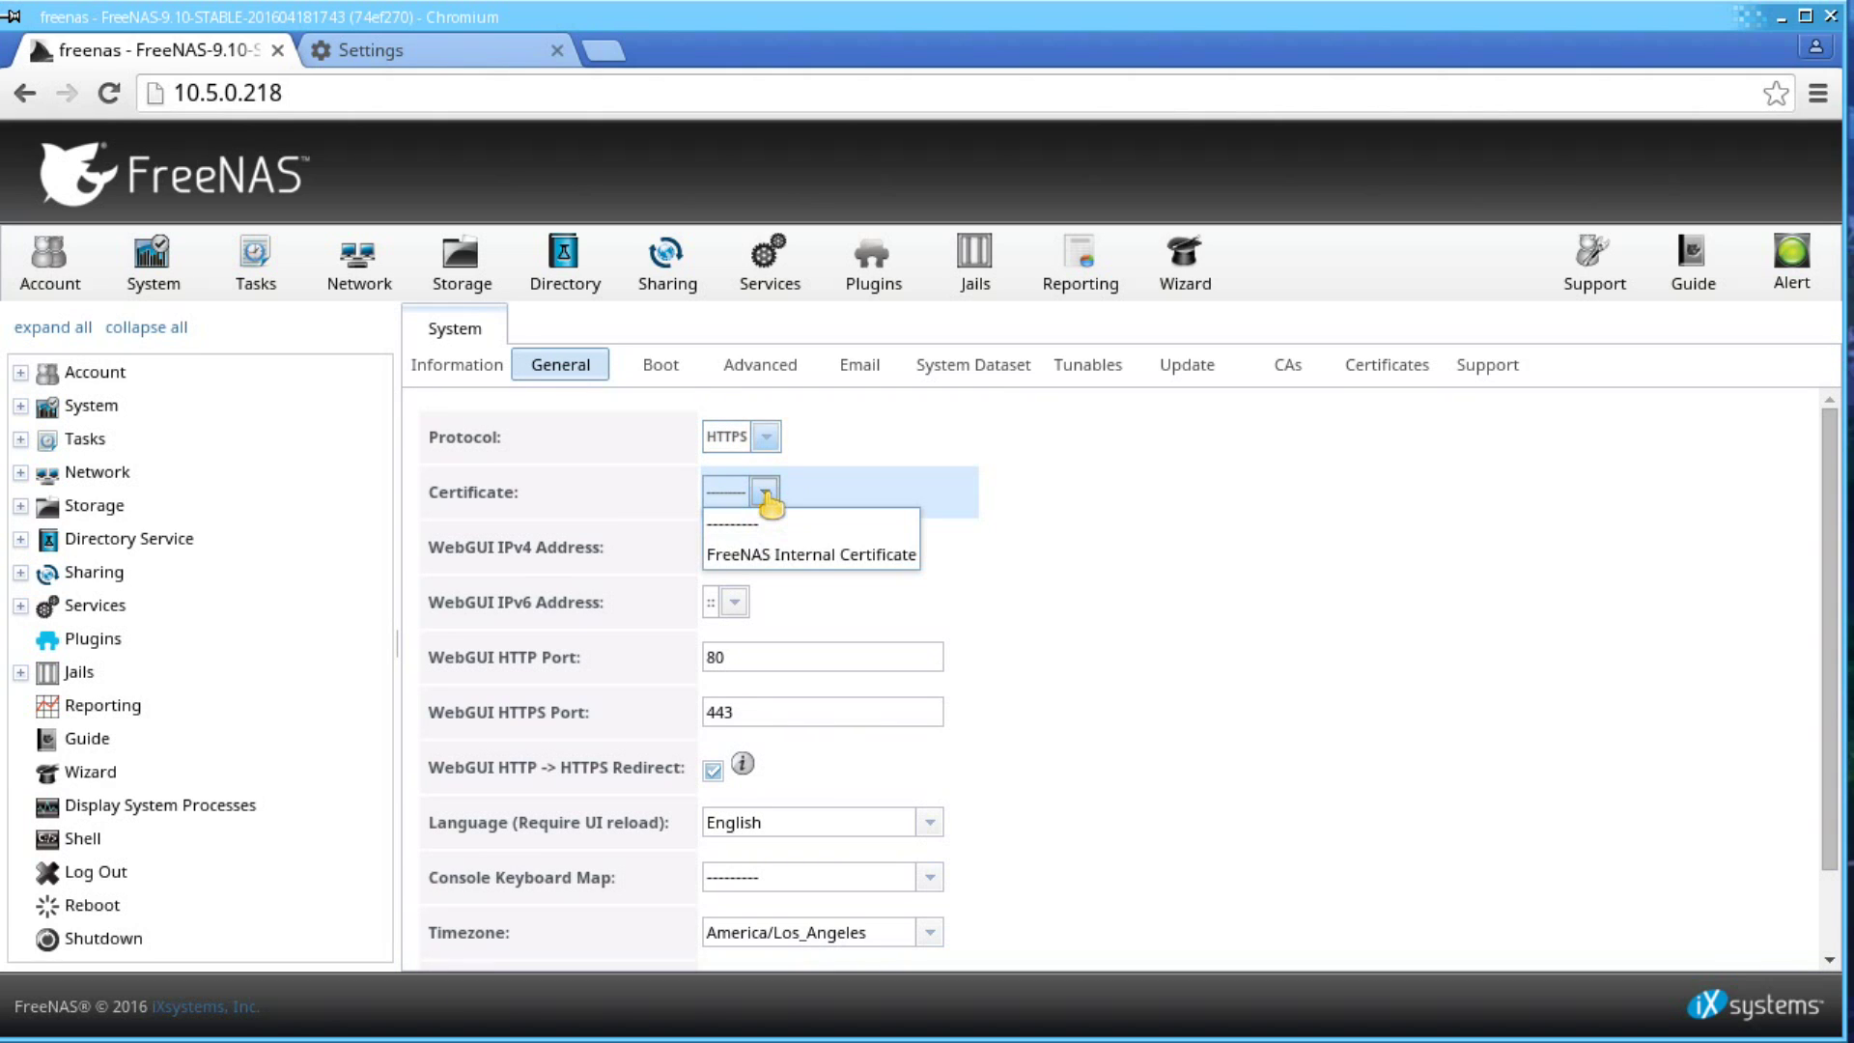
left_click(780, 542)
scroll(1049, 625, "down", 2)
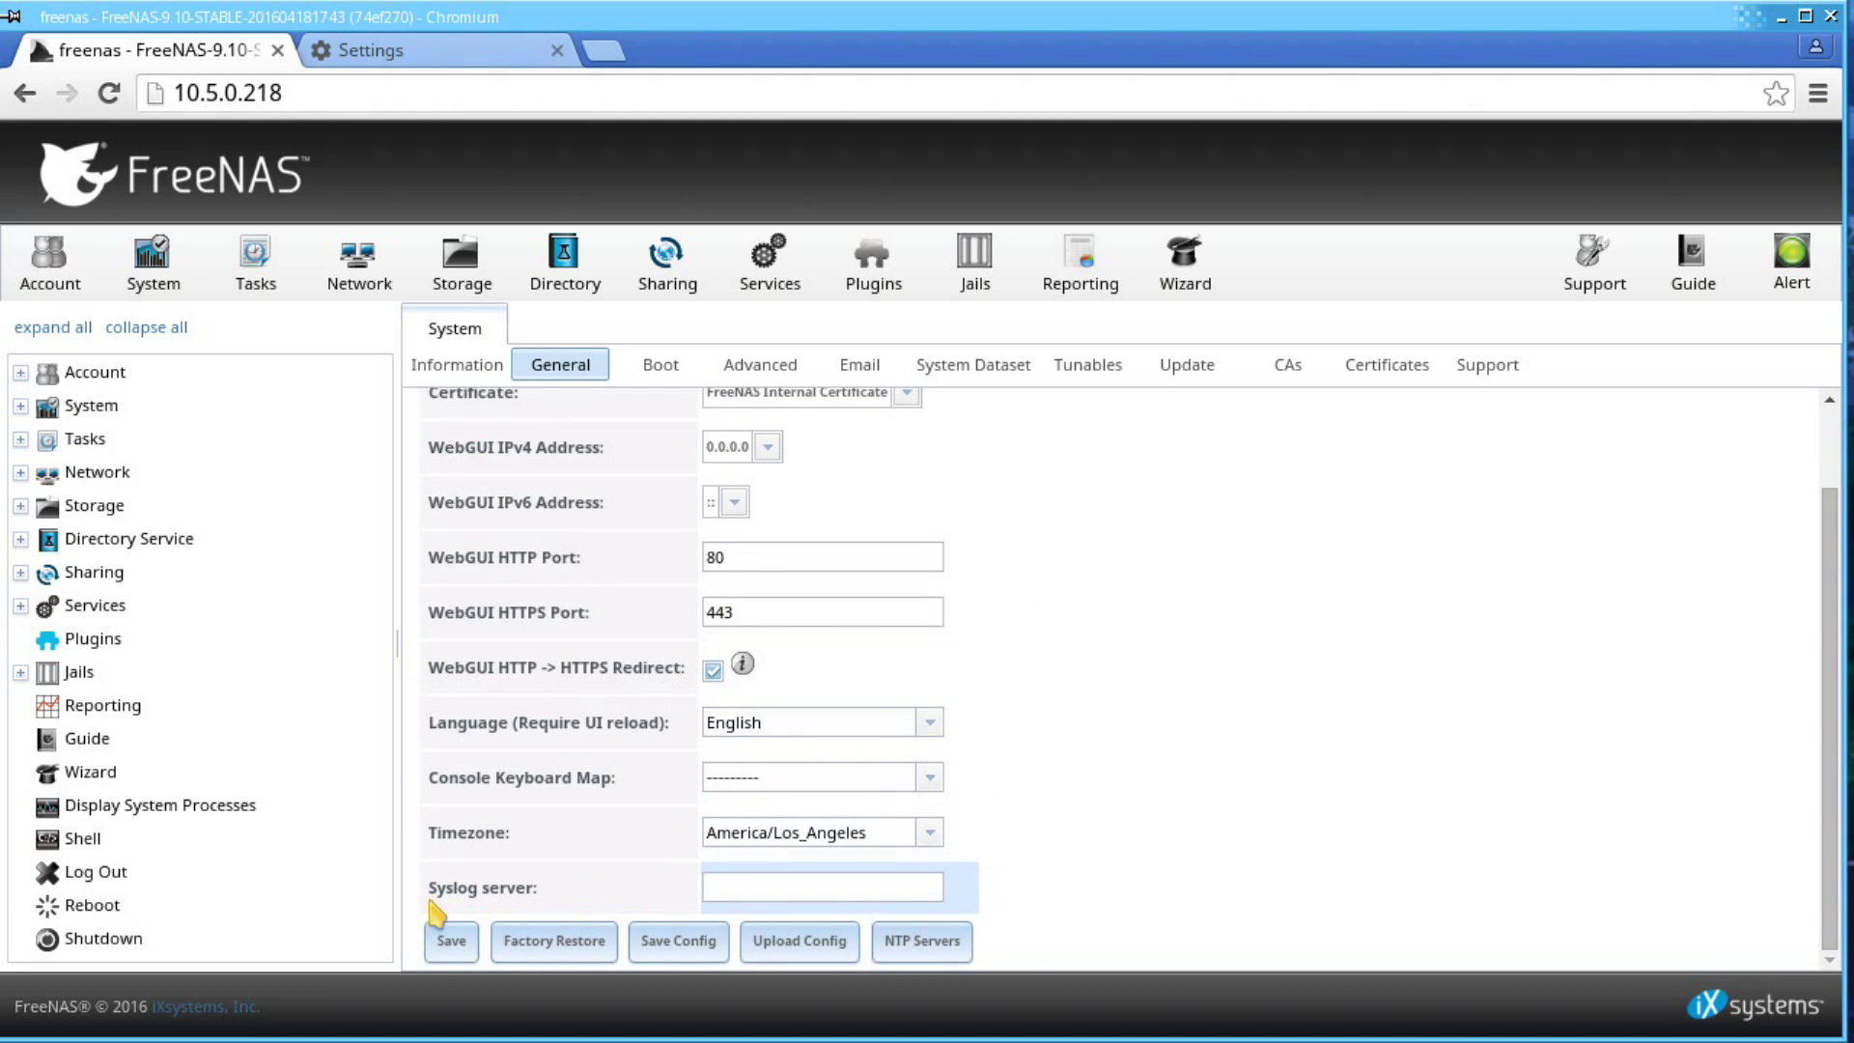
left_click(448, 941)
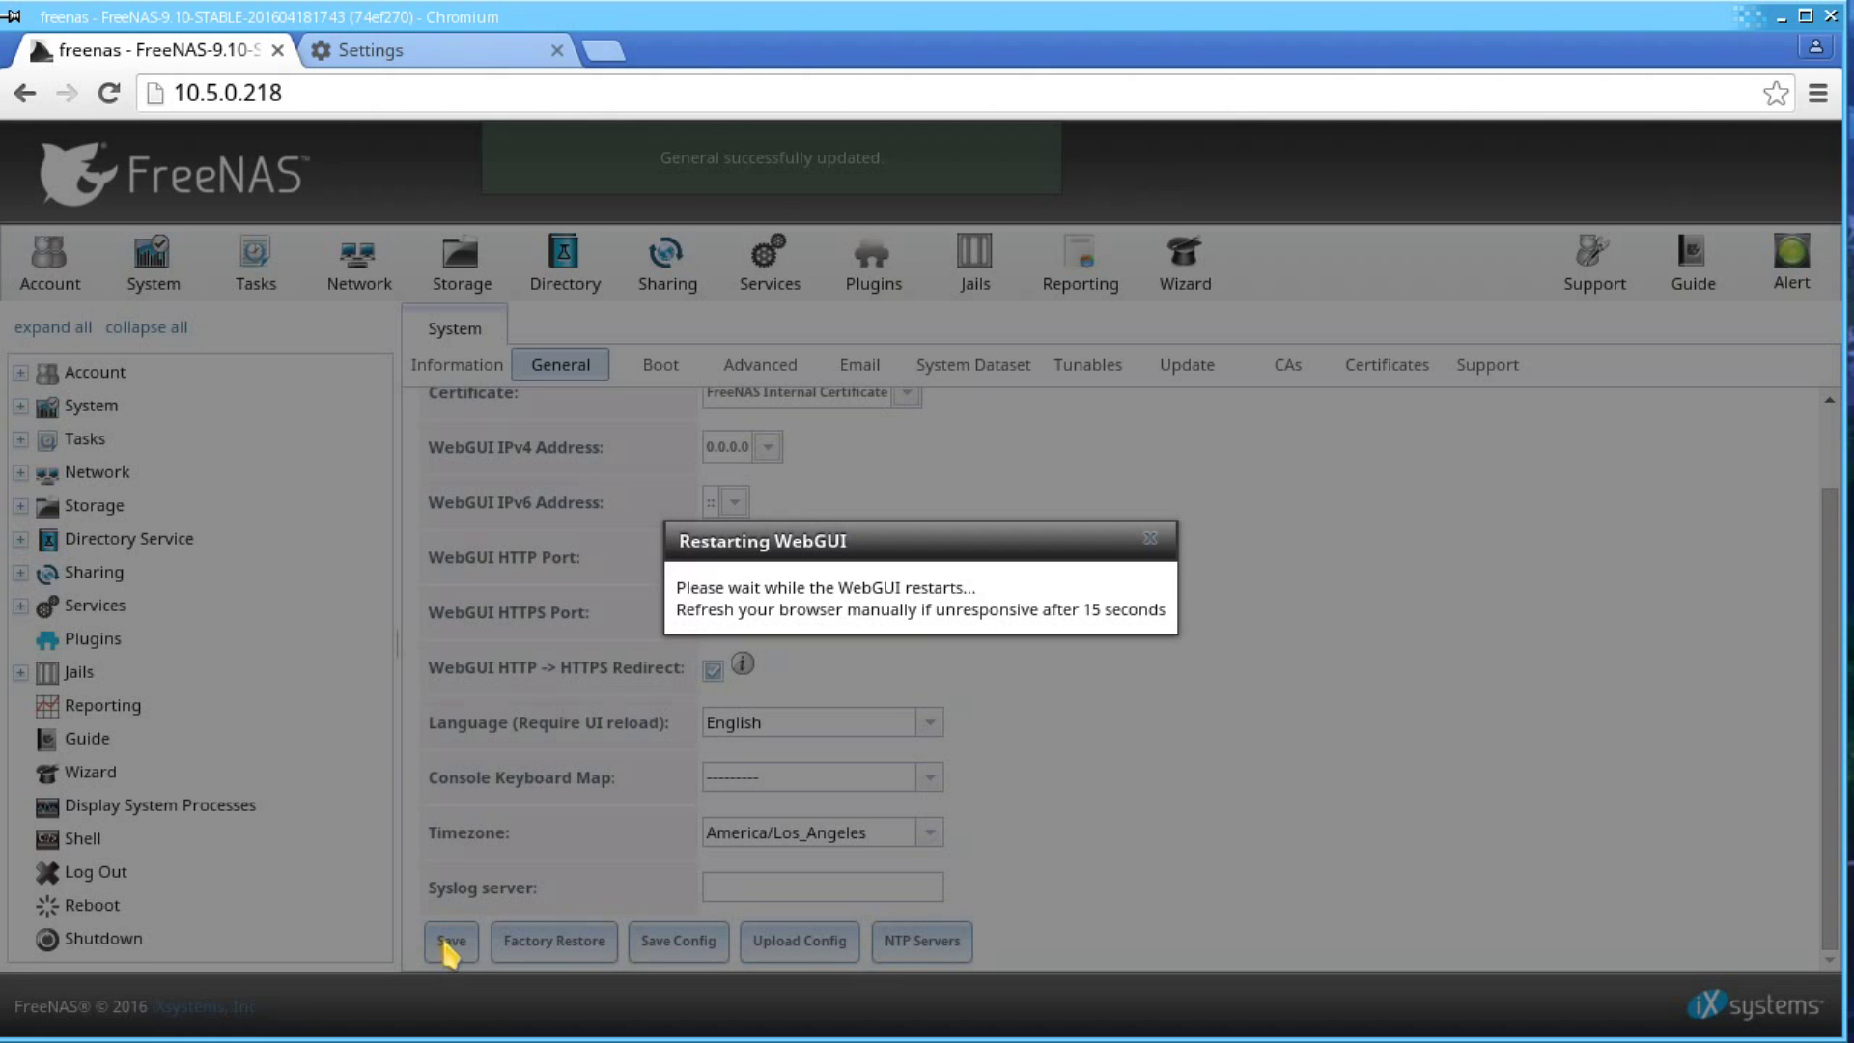
- Log in as root with the account password and decline saving the password
type("root")
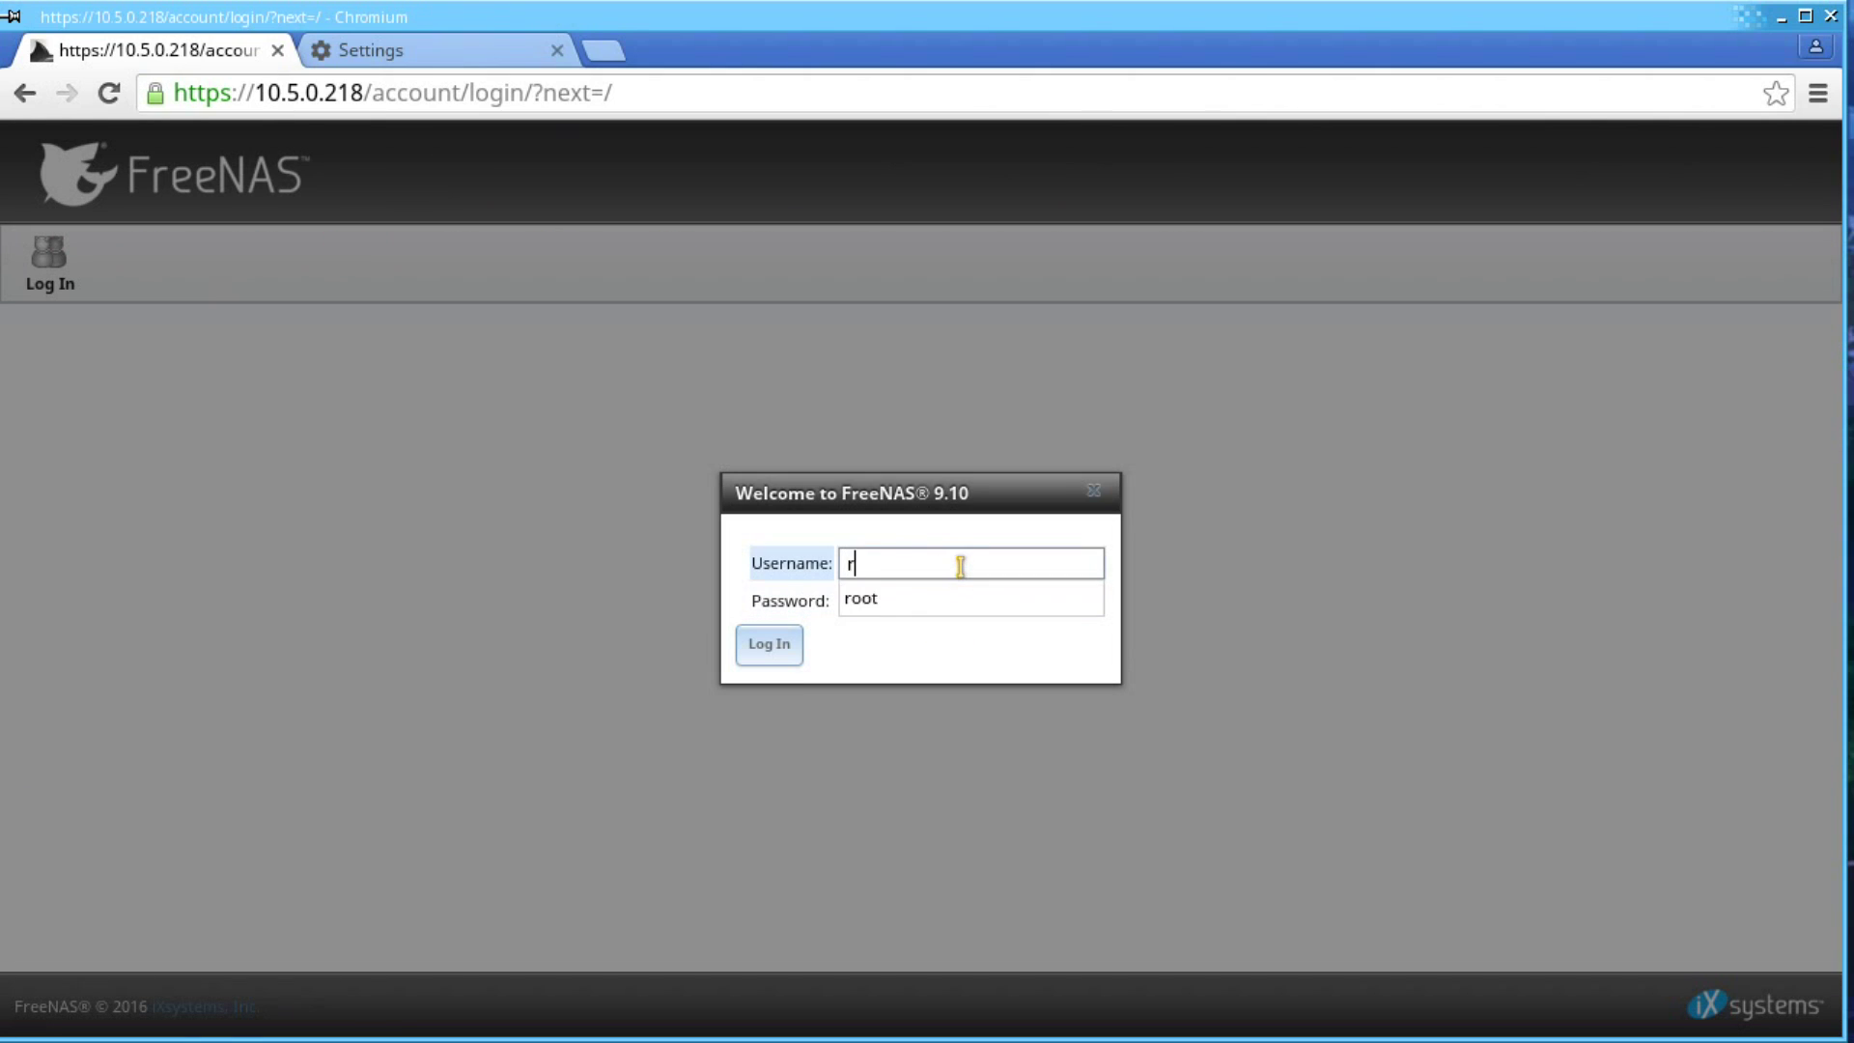
key("Tab")
type("root")
left_click(768, 646)
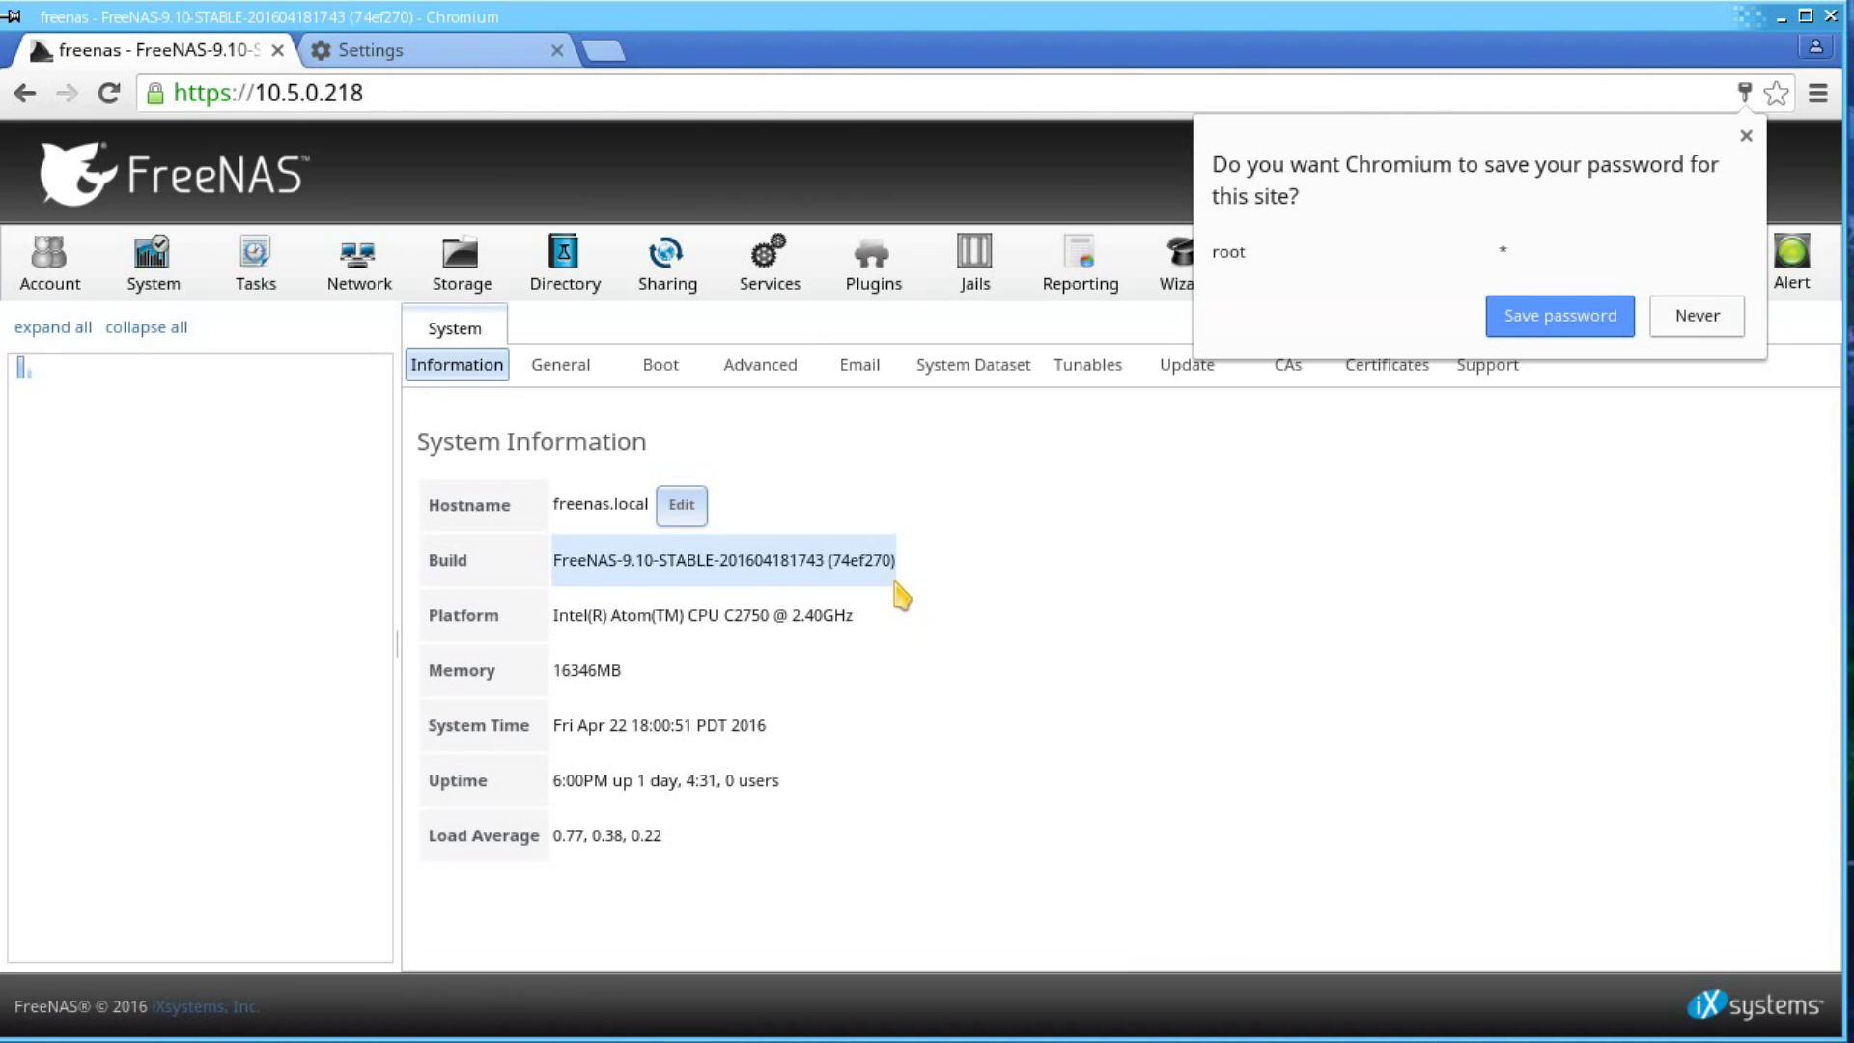
left_click(1743, 138)
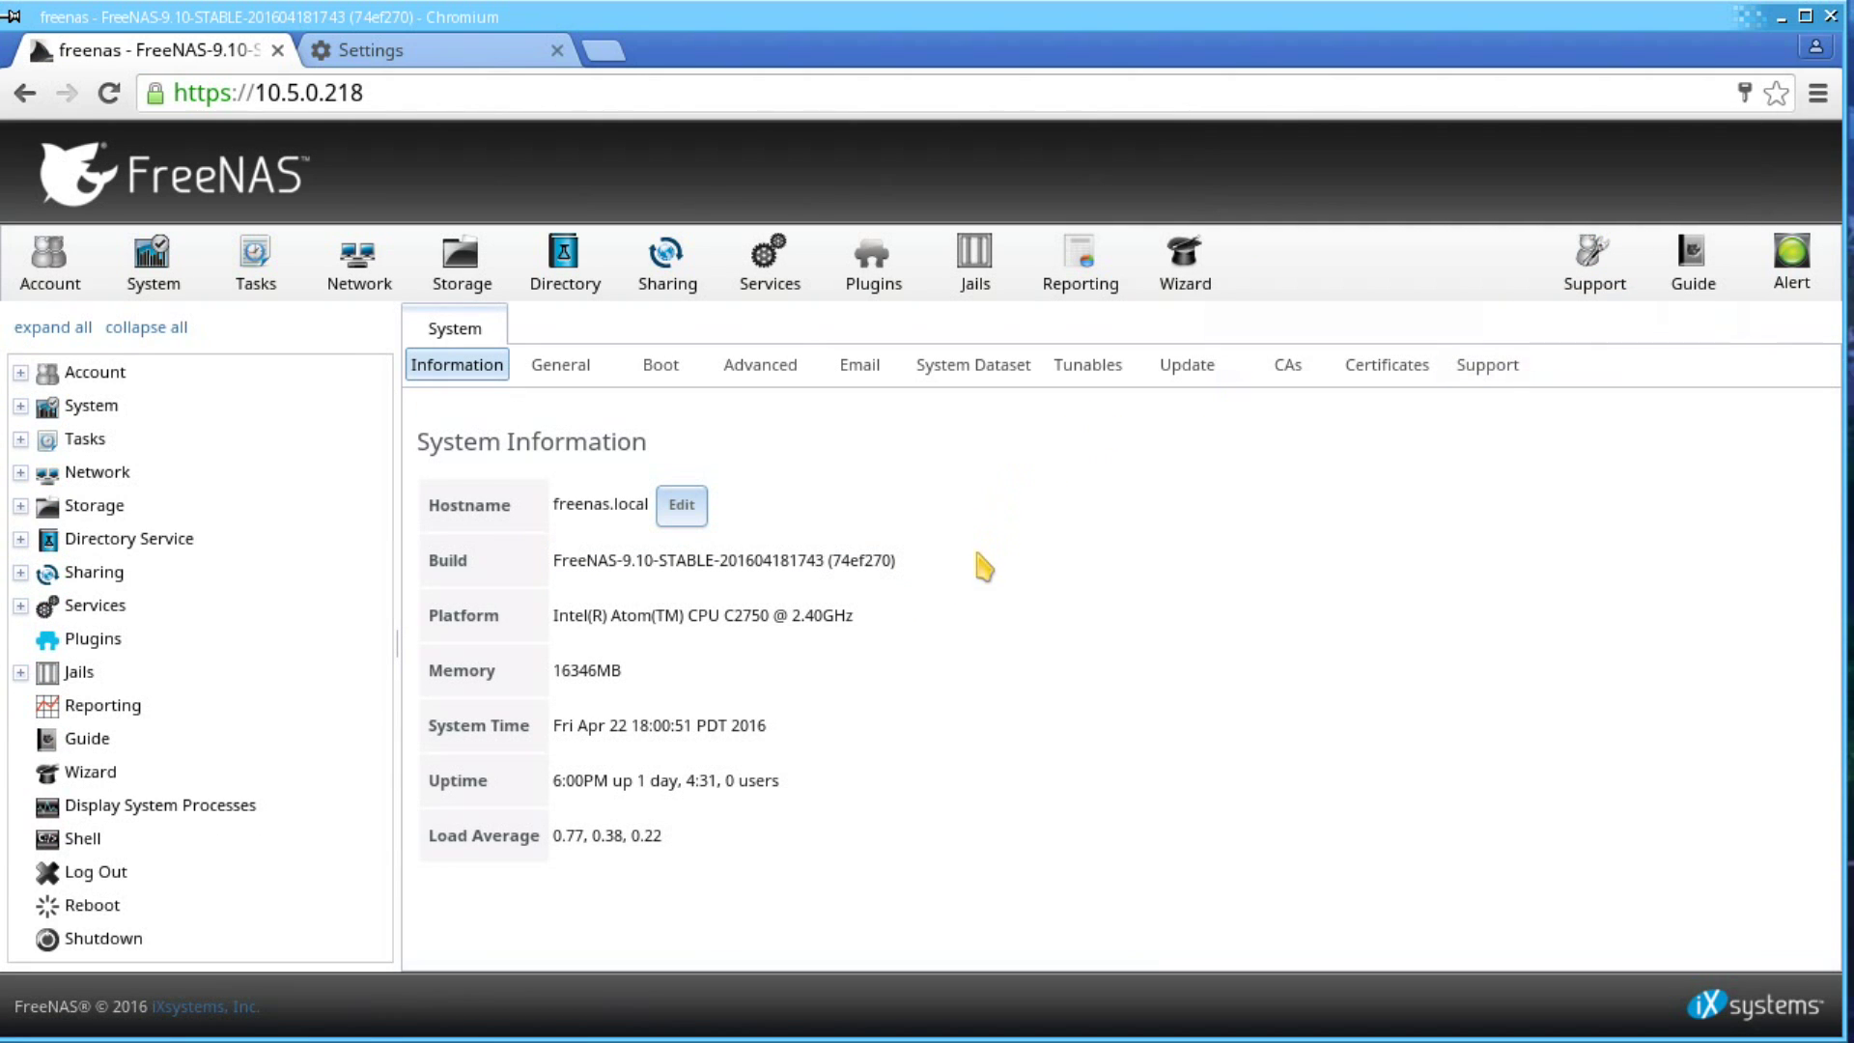
- Open the site's security details and view the valid certificate for 10.5.0.218 issued by FreeNAS CA
left_click(156, 93)
left_click(492, 182)
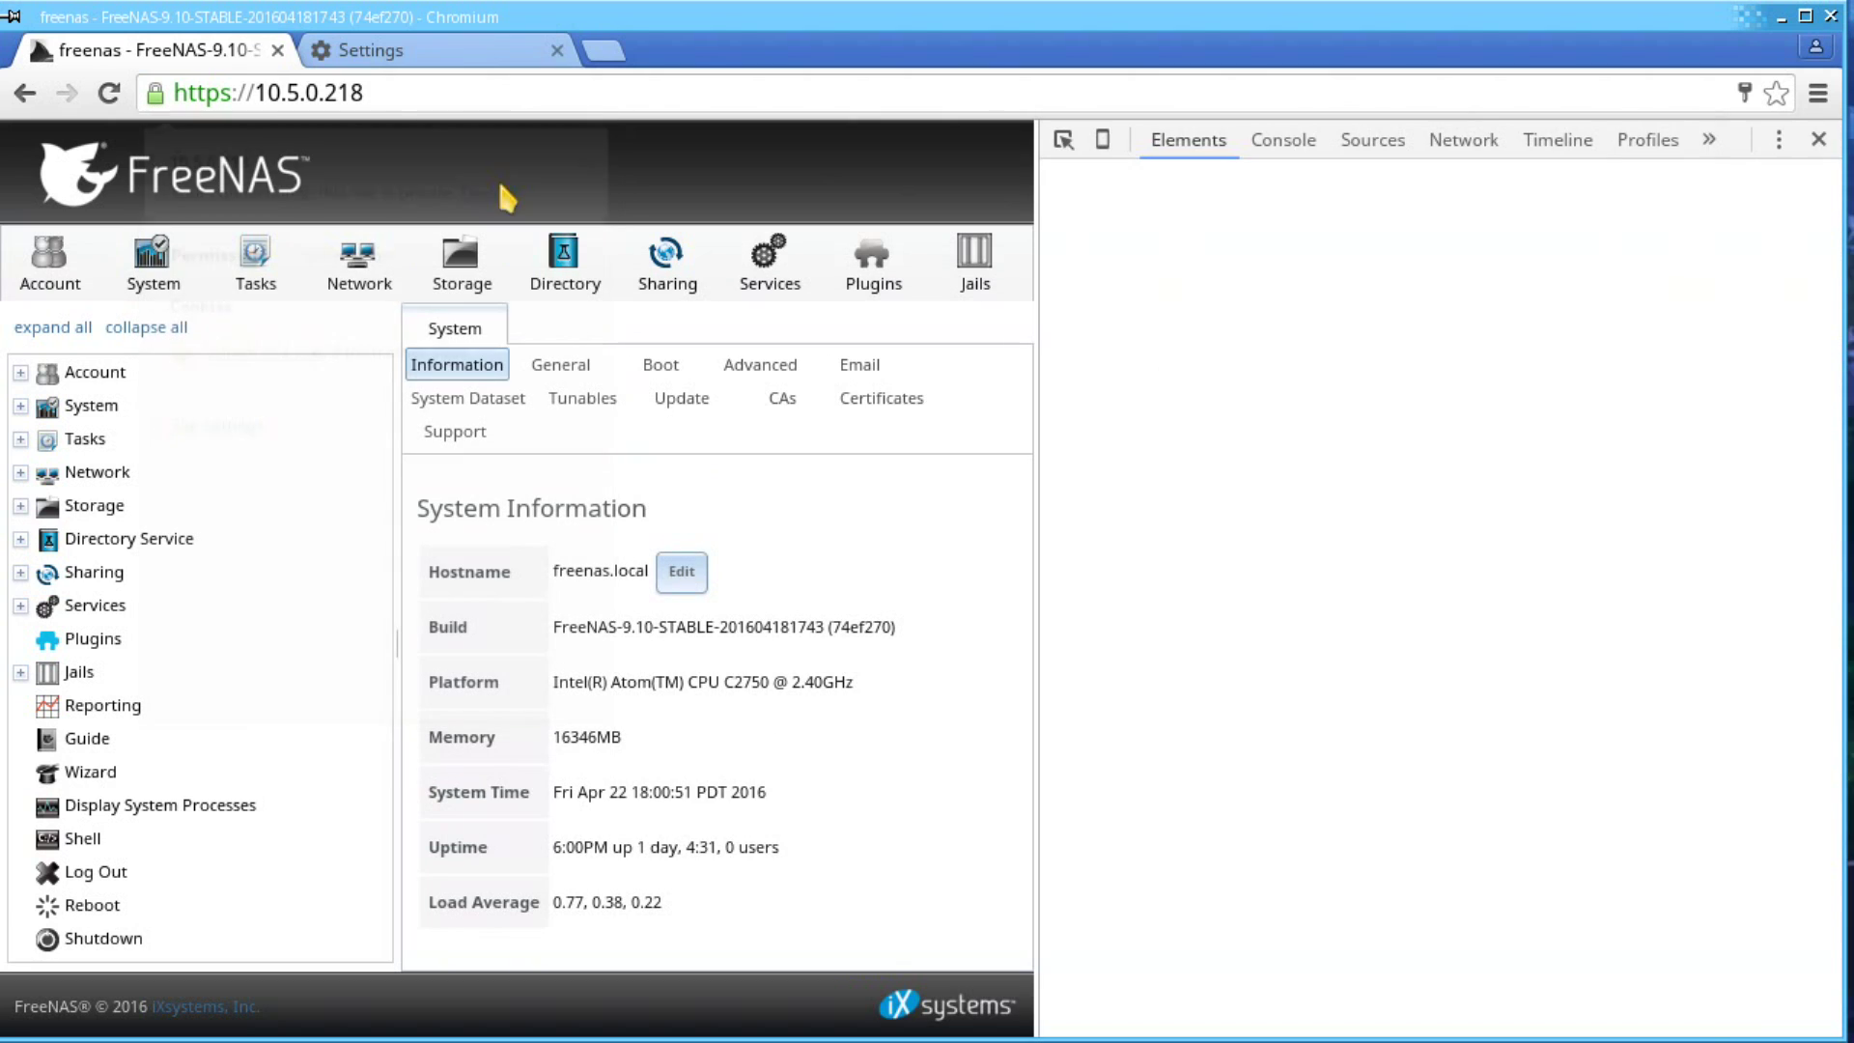
left_click(1492, 337)
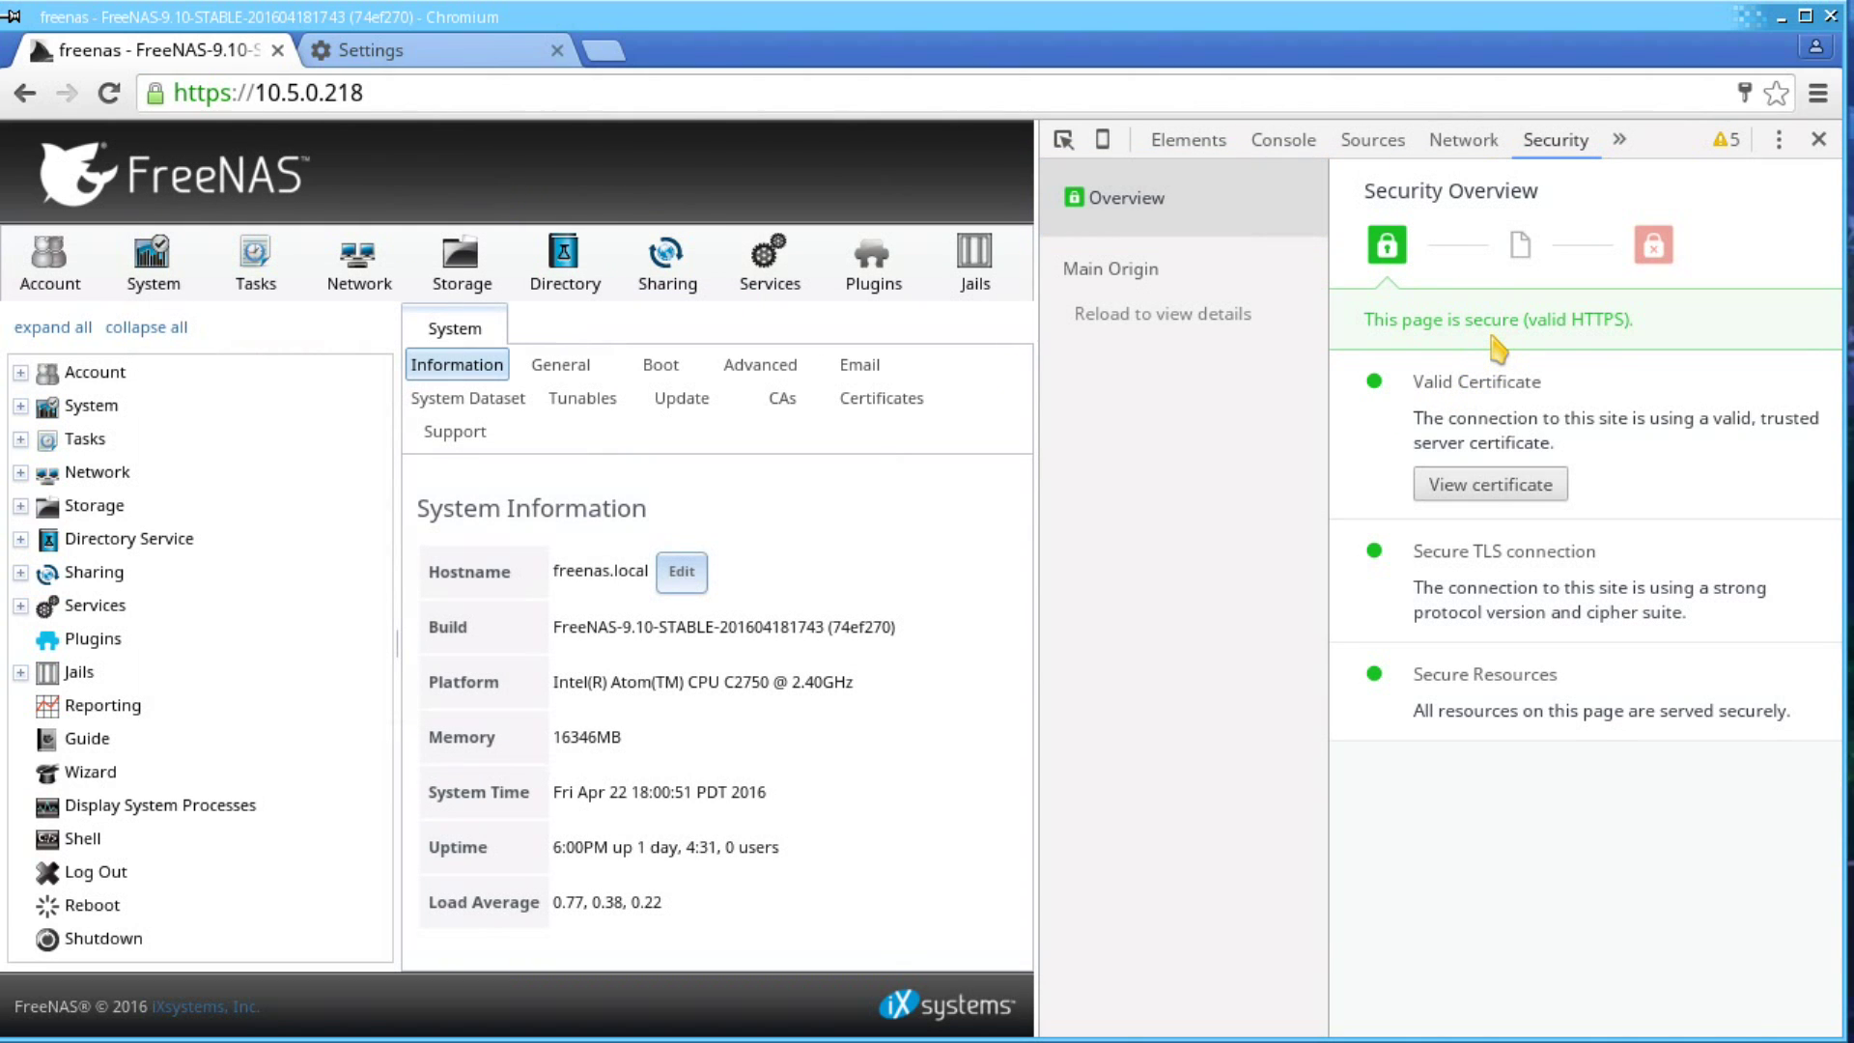
left_click(1511, 482)
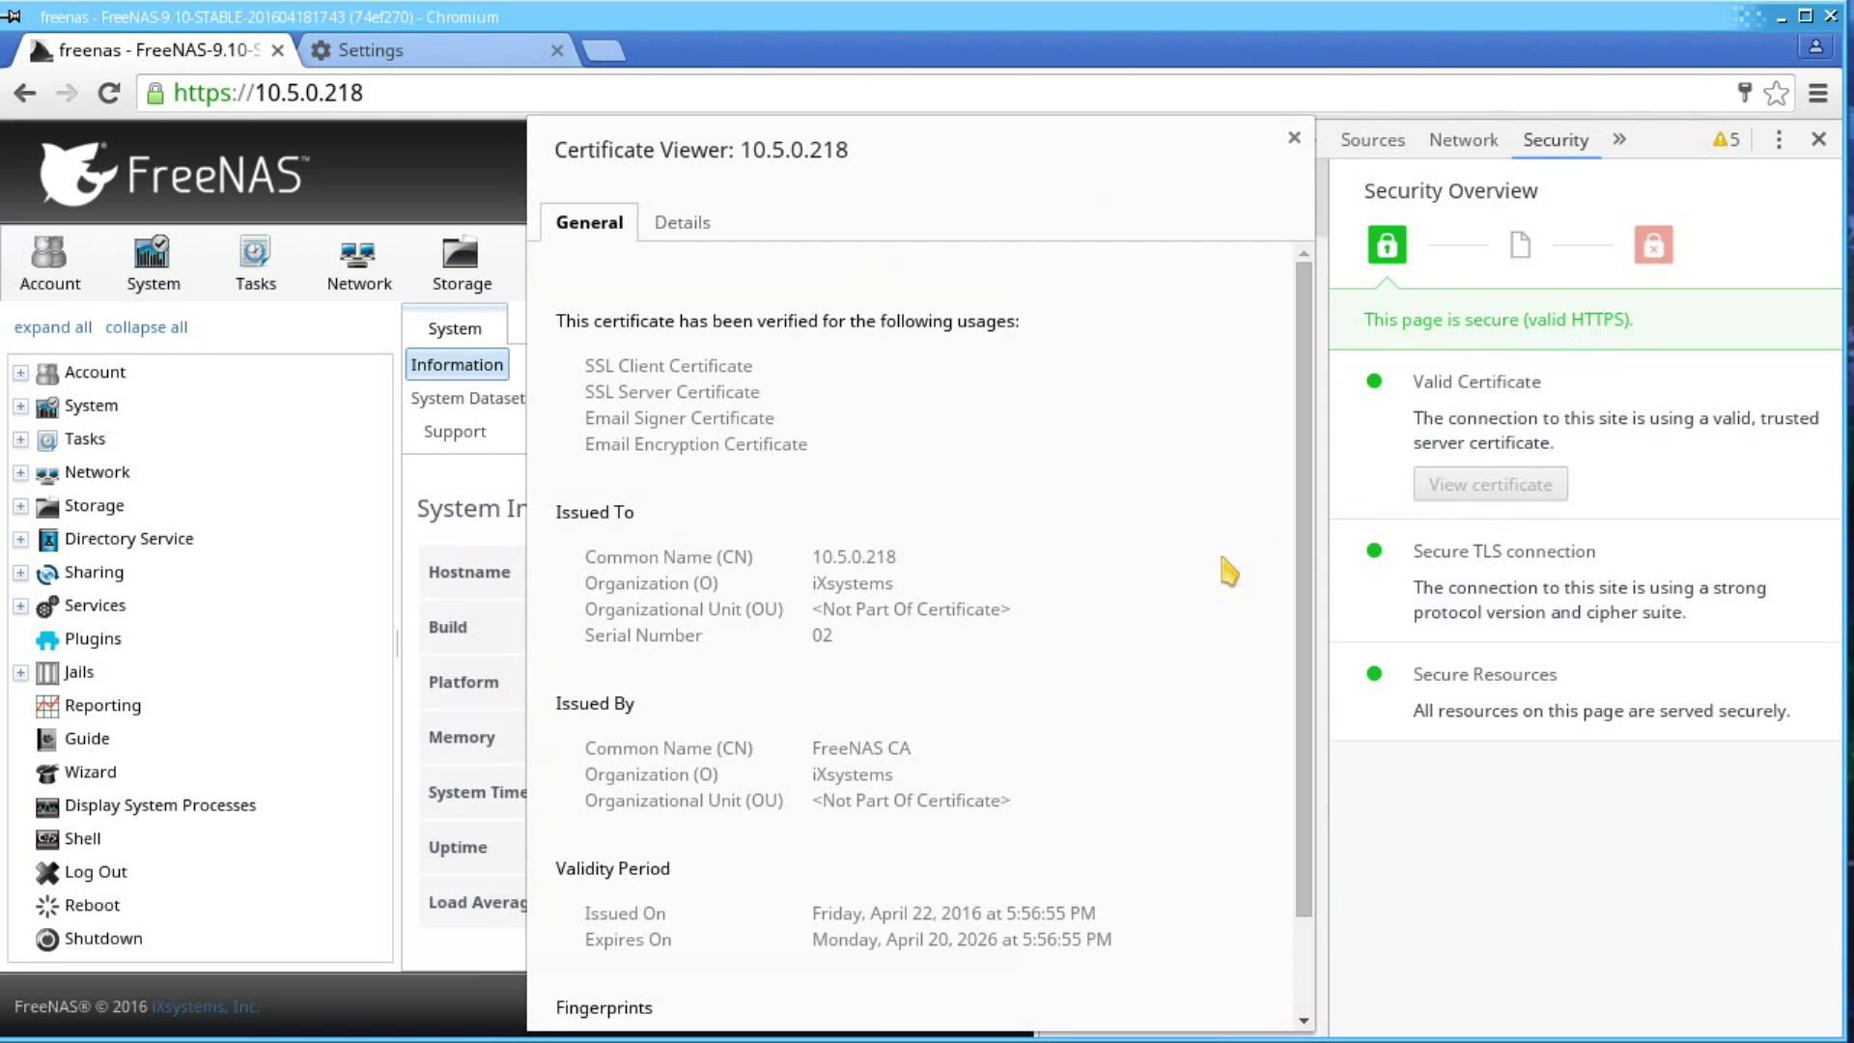
scroll(1113, 606, "down", 3)
scroll(1113, 606, "up", 3)
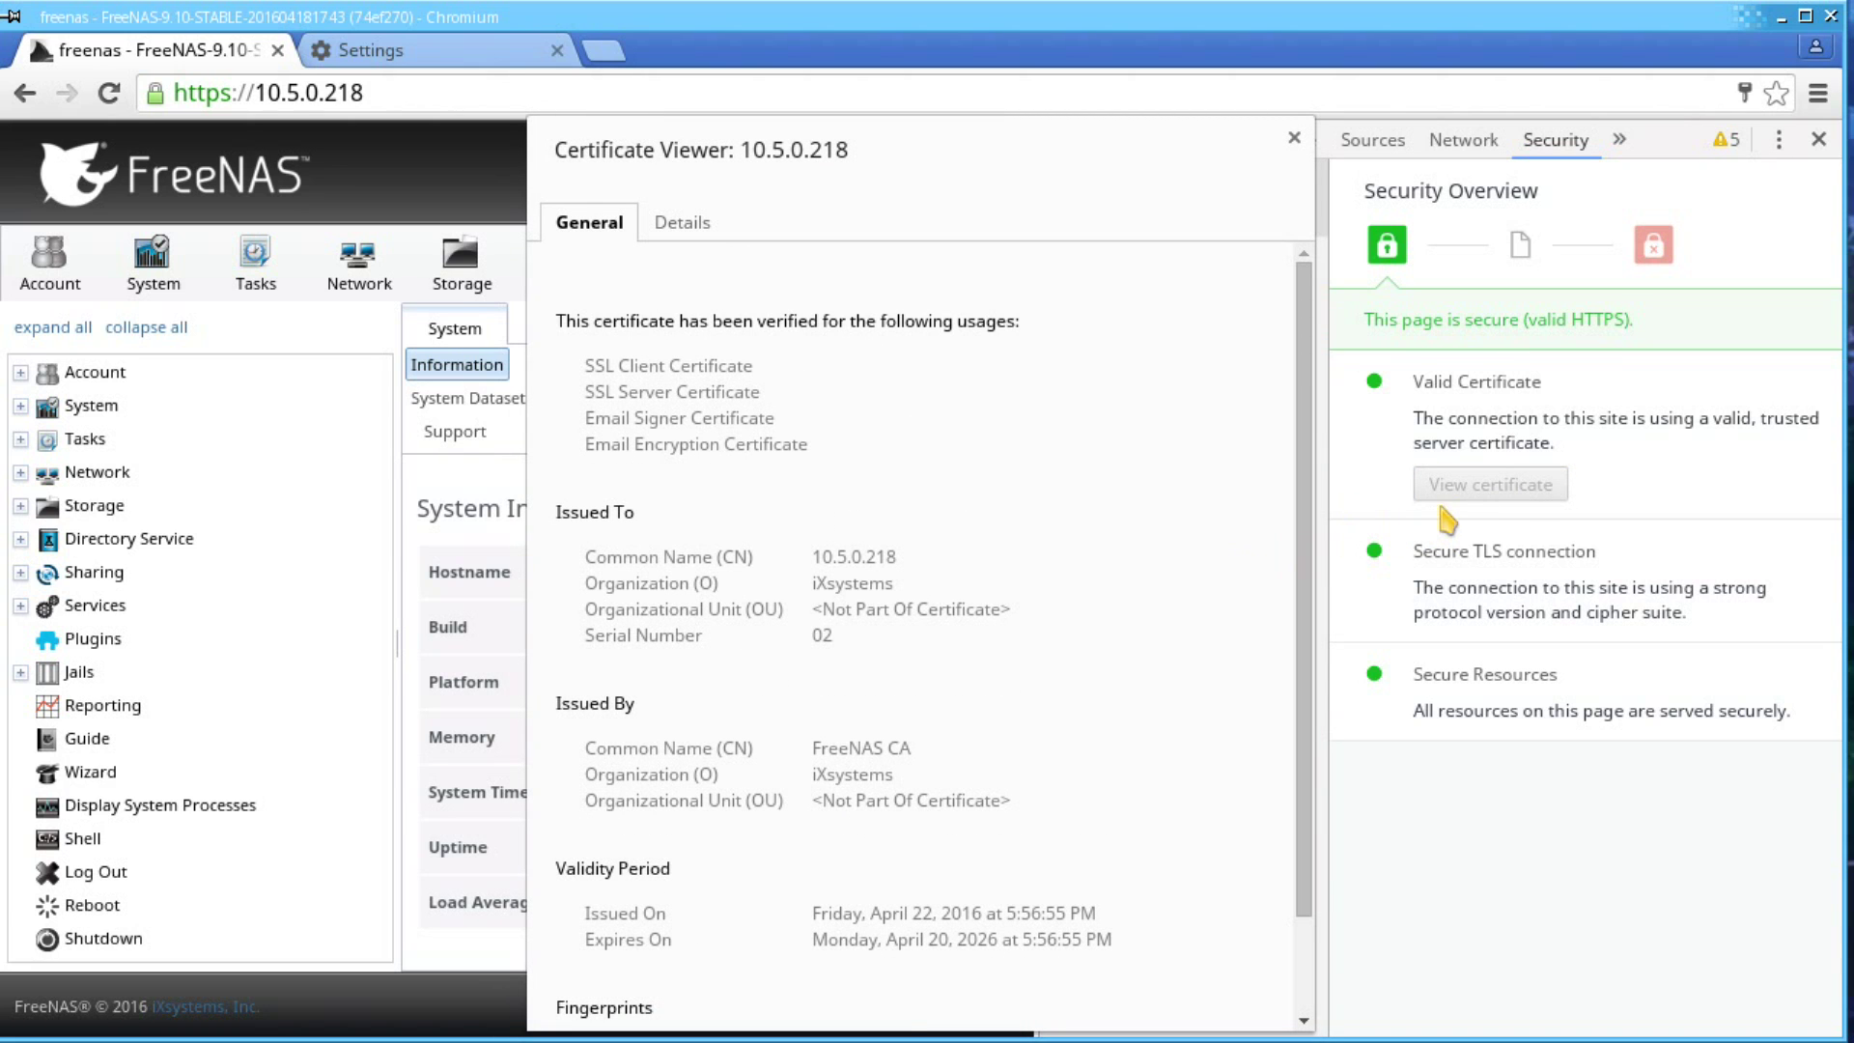